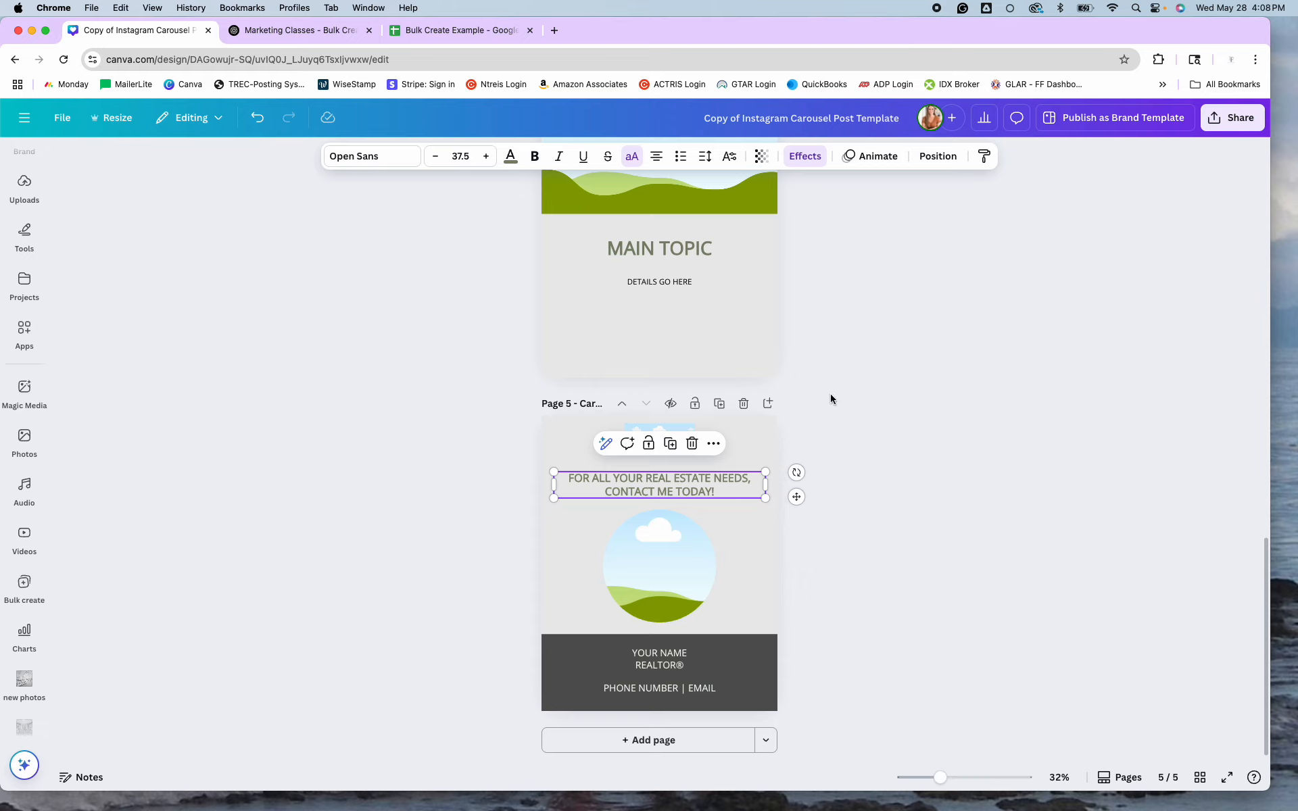
Add the brand's wordmark logo to the closing page and move it to the top.
scroll(838, 398, up, 10)
scroll(842, 401, up, 3)
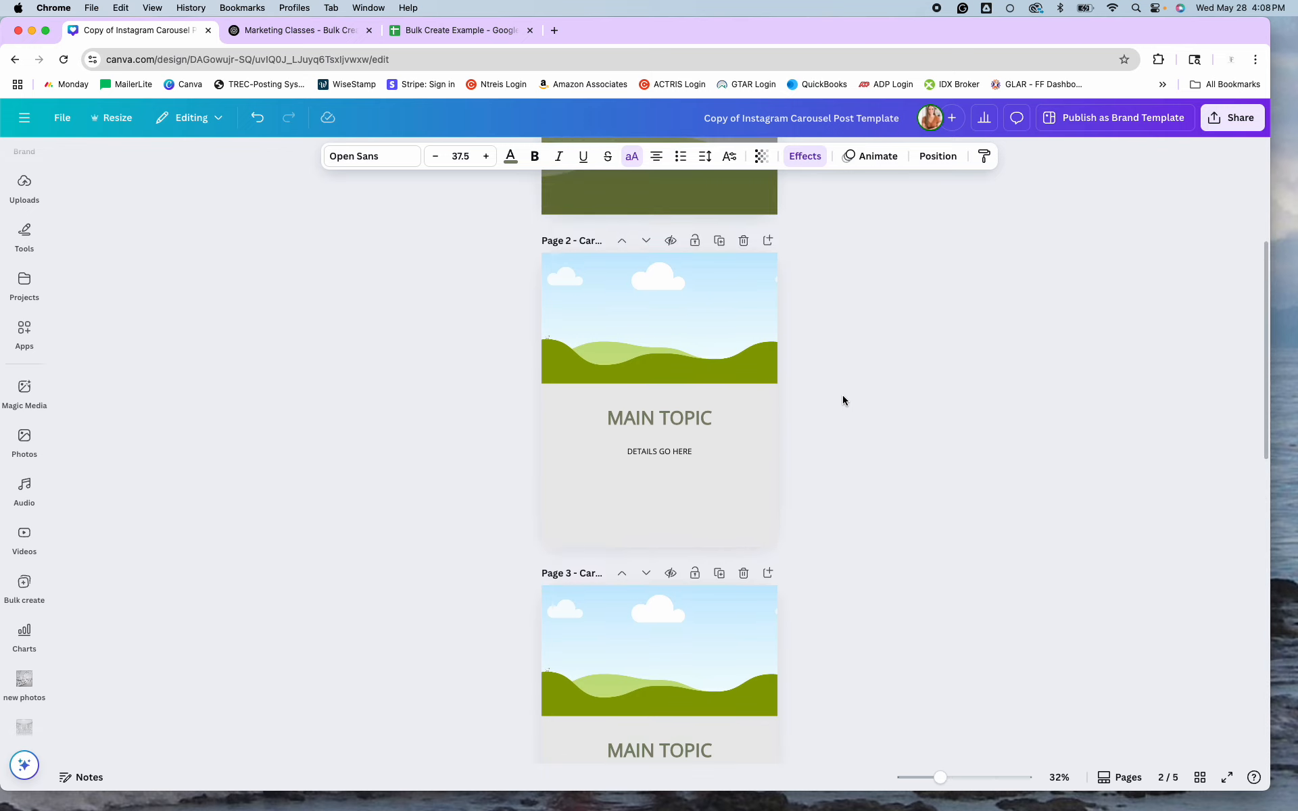
scroll(842, 395, down, 7)
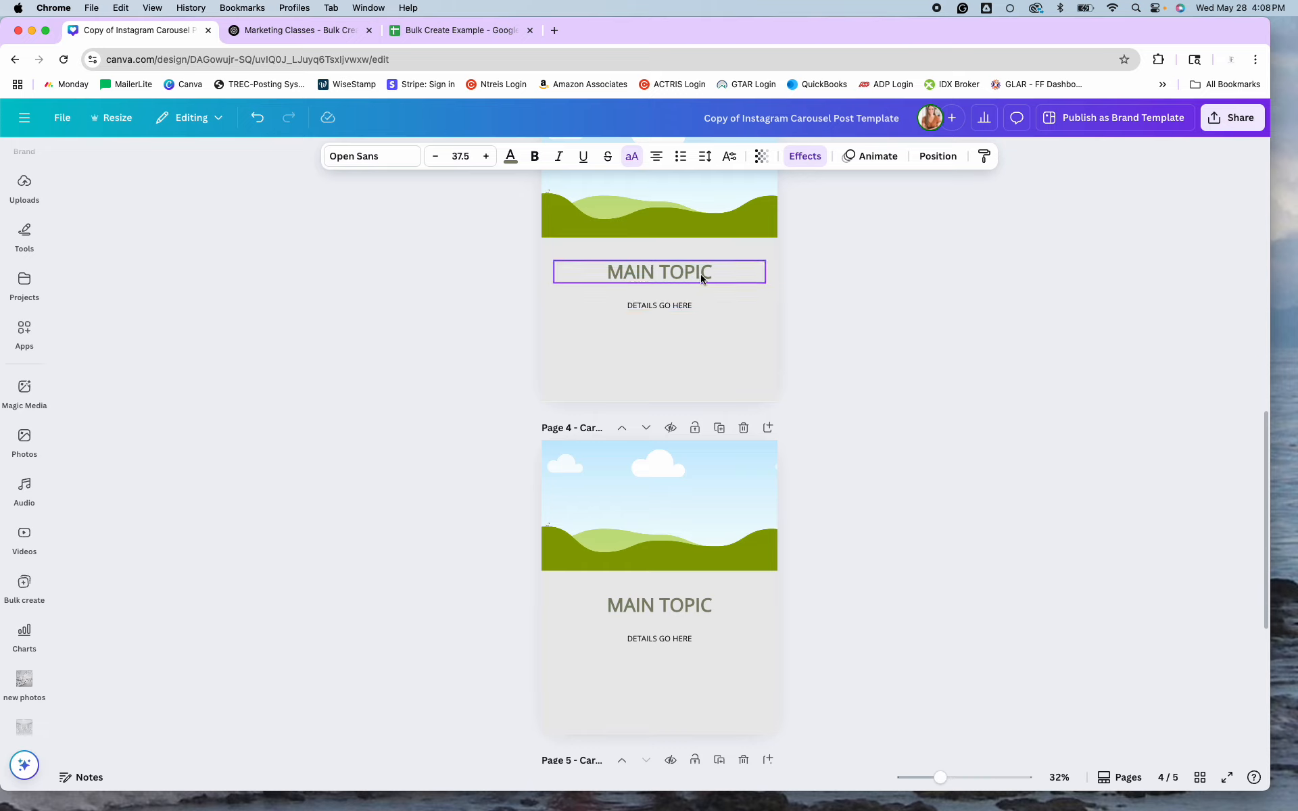
scroll(927, 441, down, 5)
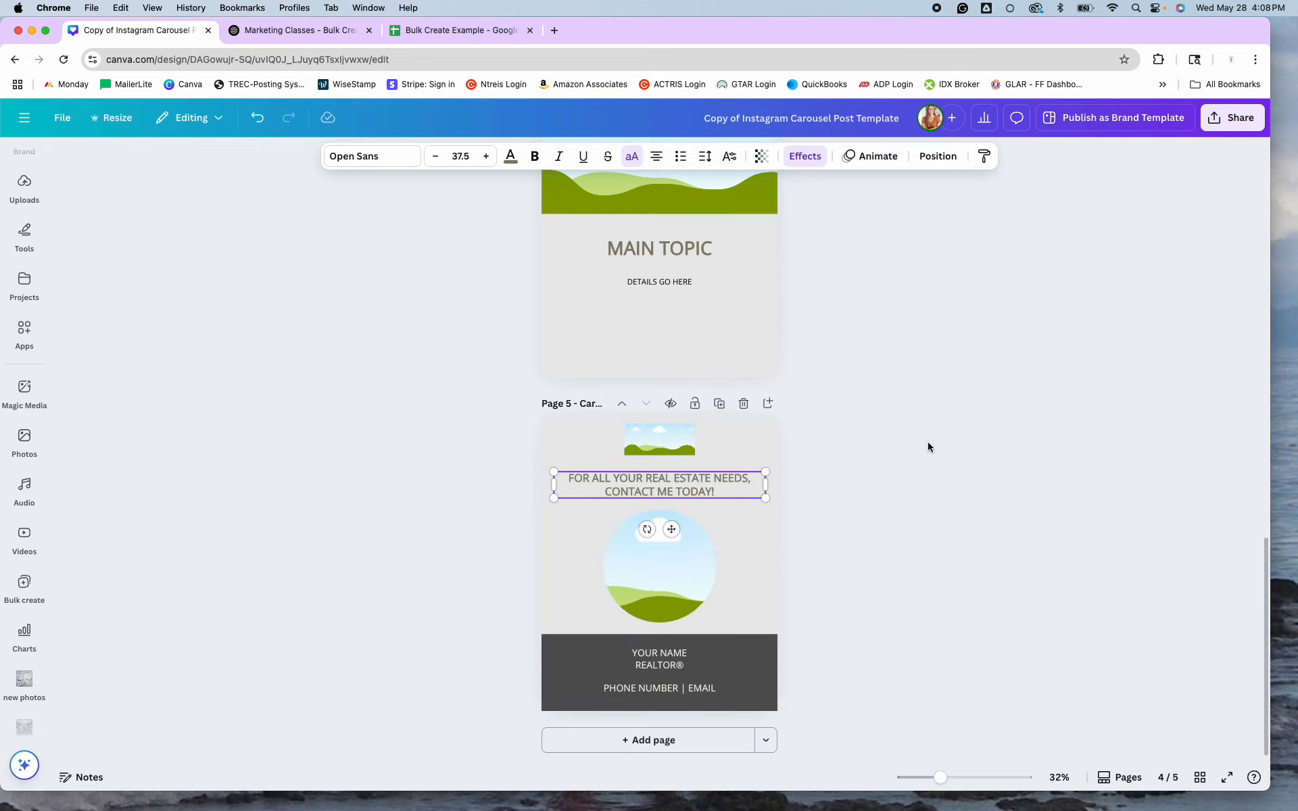
click(744, 569)
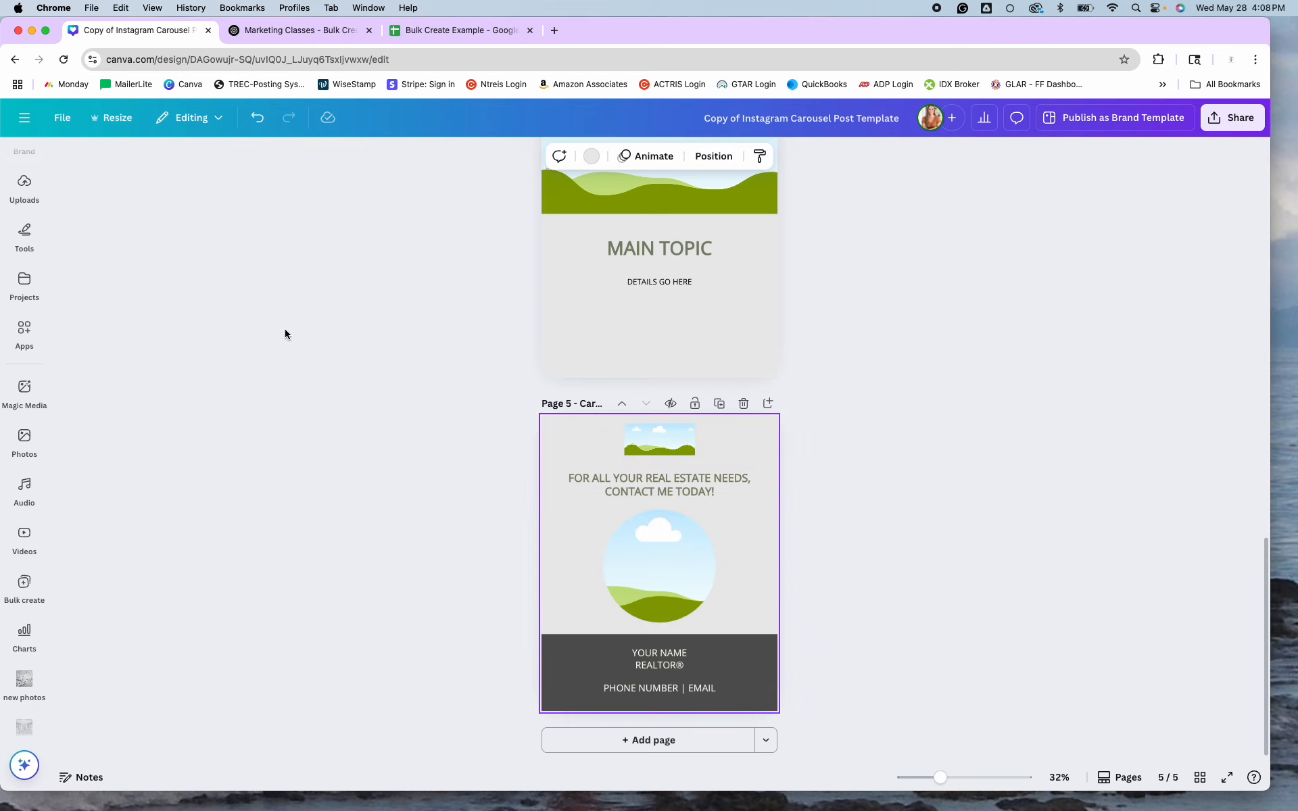
click(24, 441)
scroll(25, 508, up, 3)
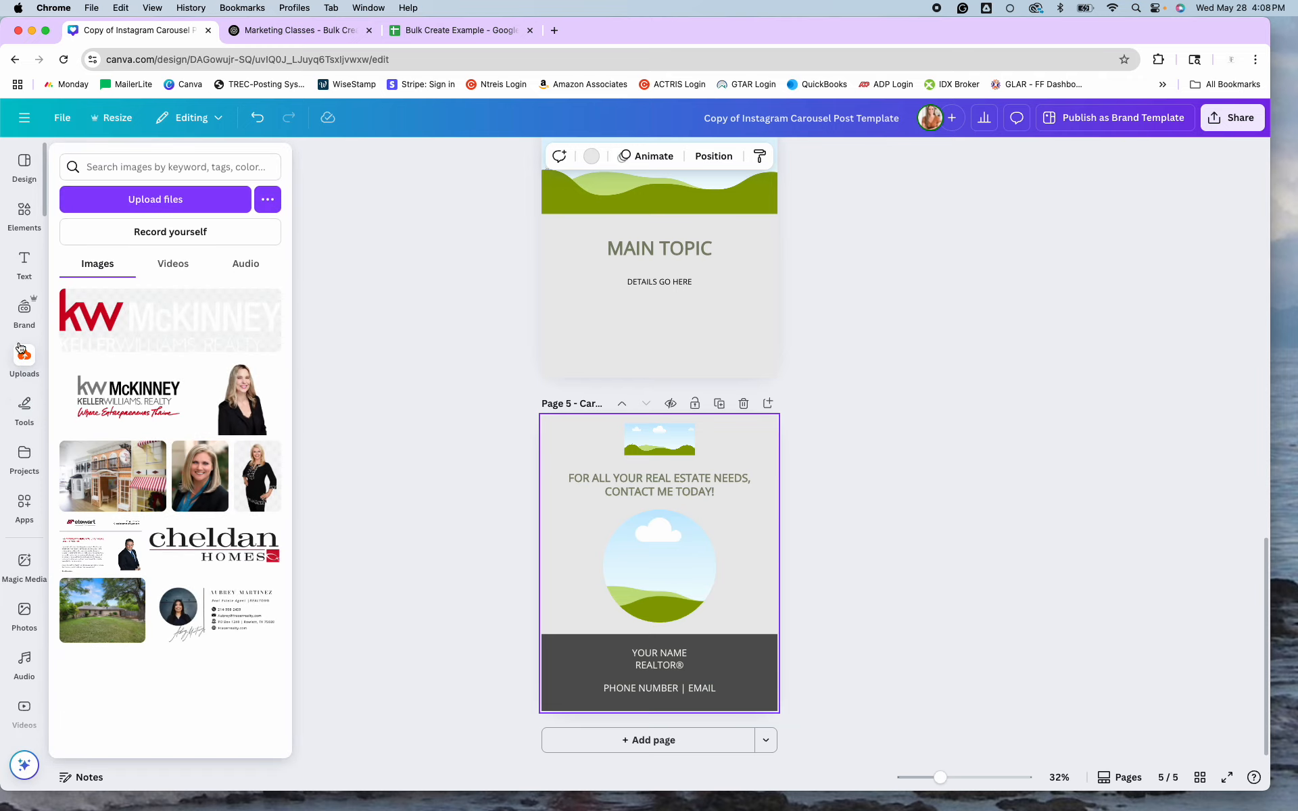
click(26, 303)
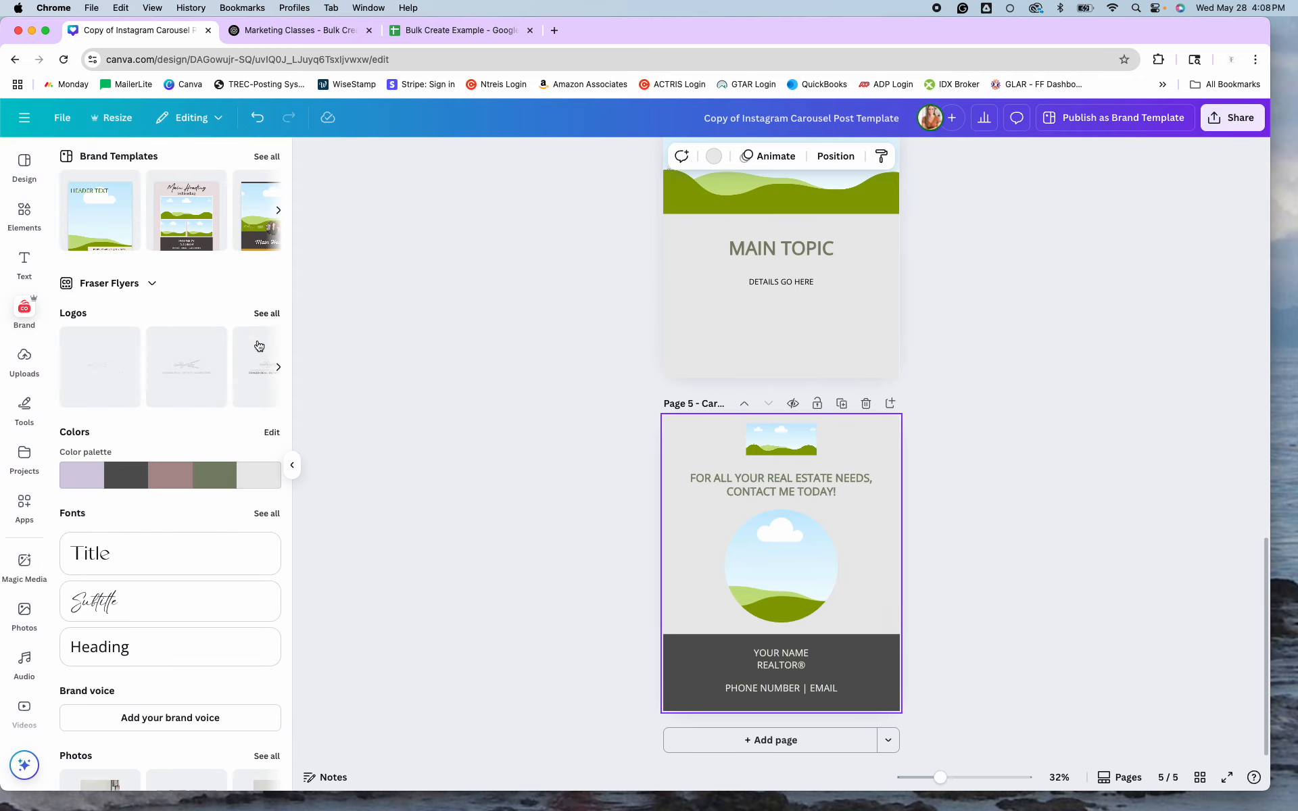
click(277, 370)
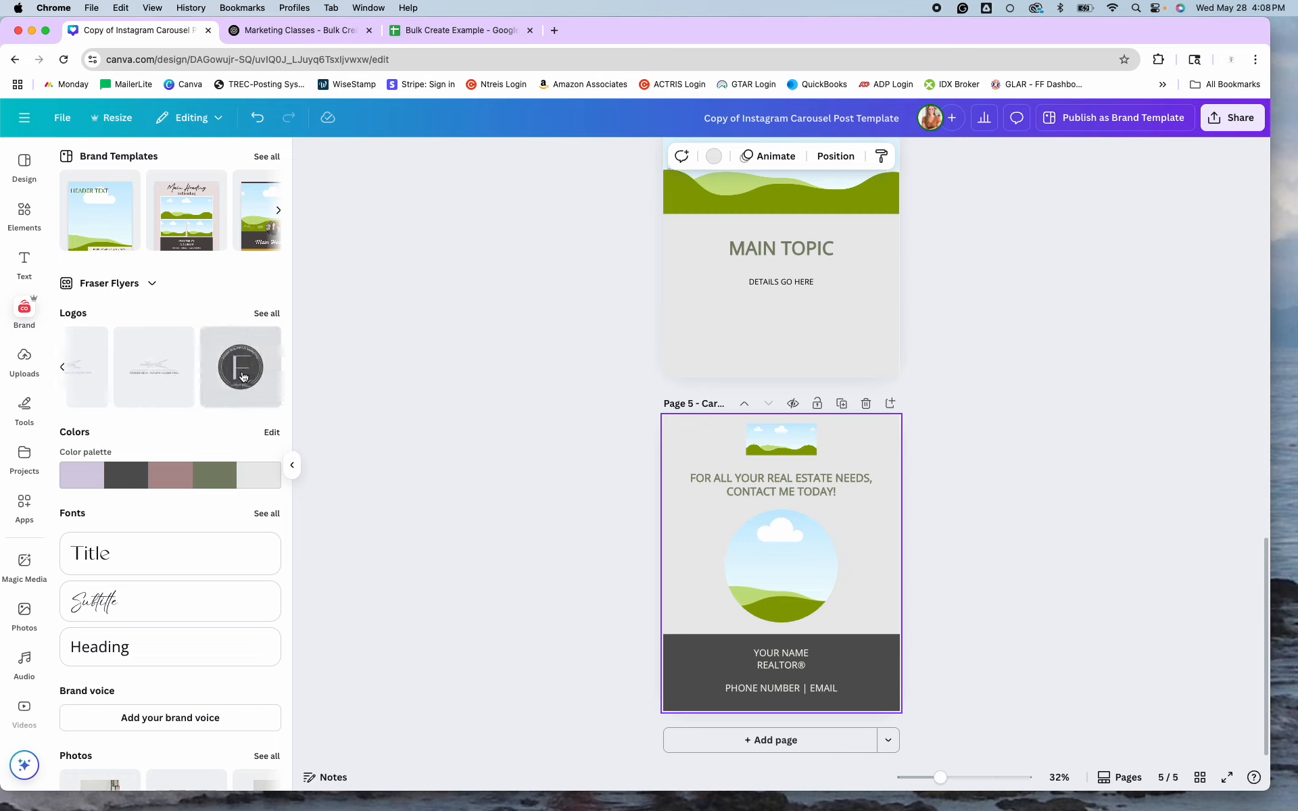
click(154, 377)
drag(787, 577, 792, 443)
Set the page background to White and apply it to all pages.
click(878, 440)
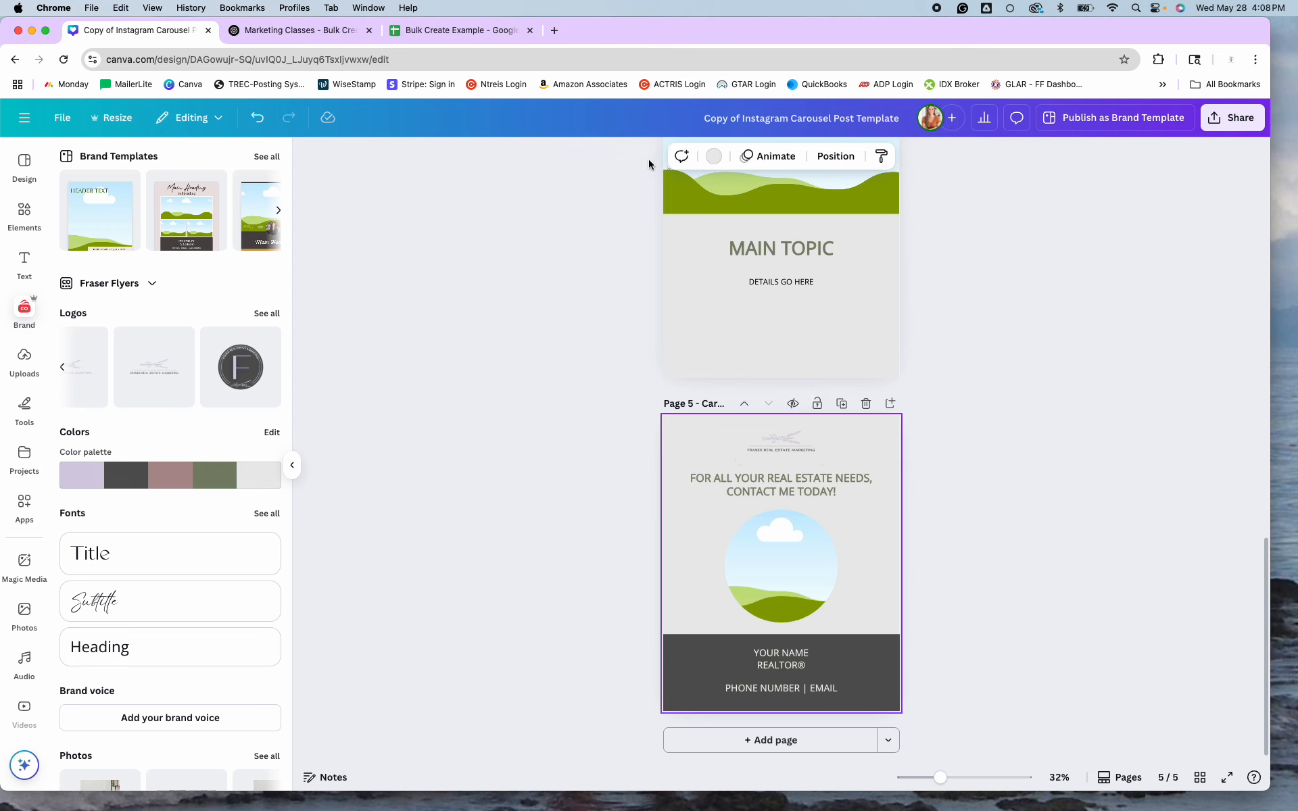
click(701, 155)
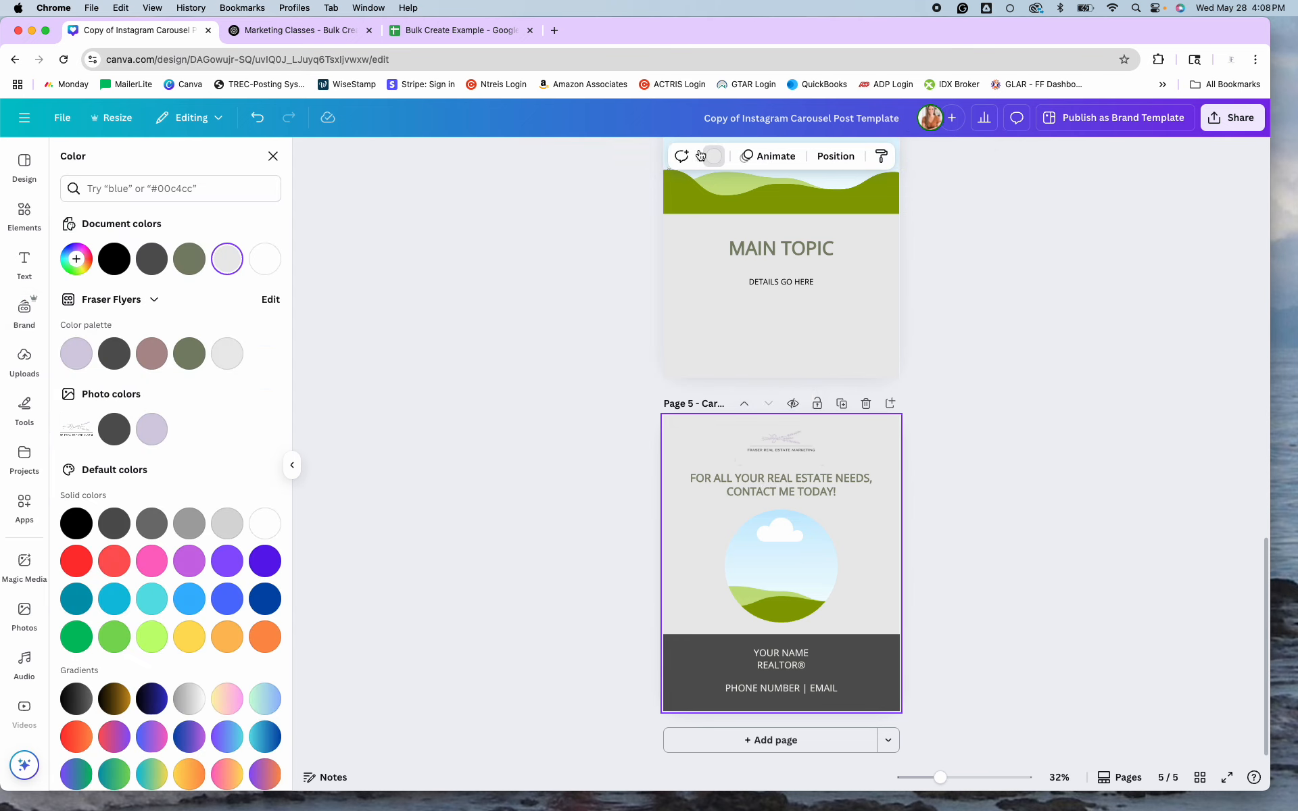
click(265, 259)
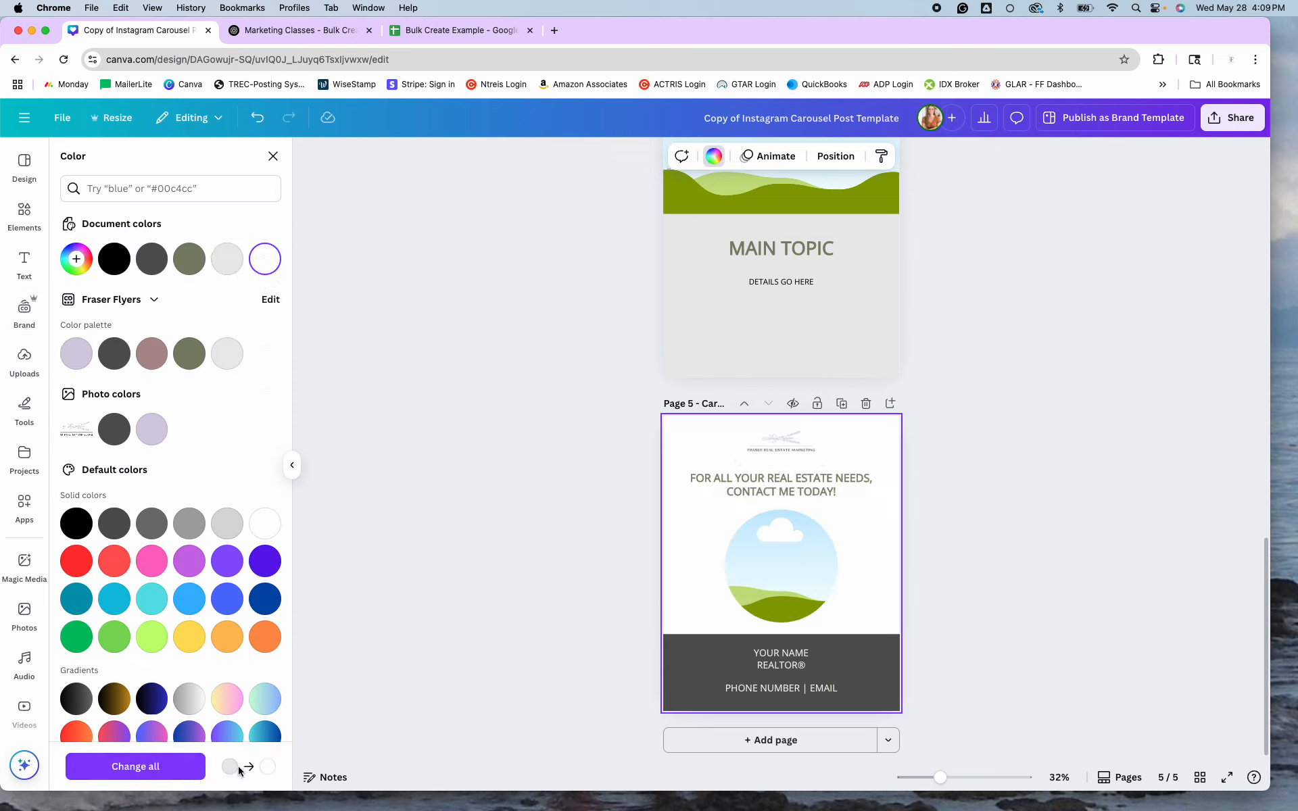
click(170, 771)
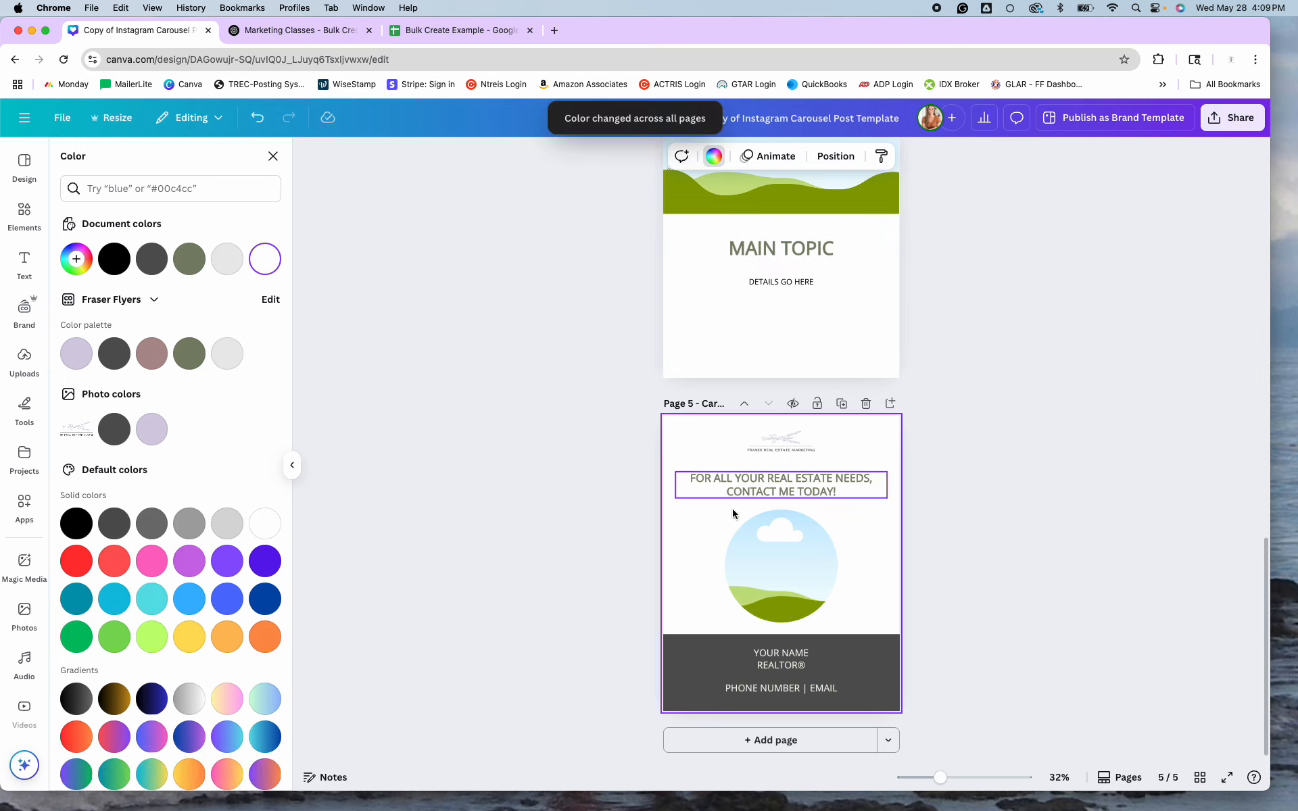
click(24, 308)
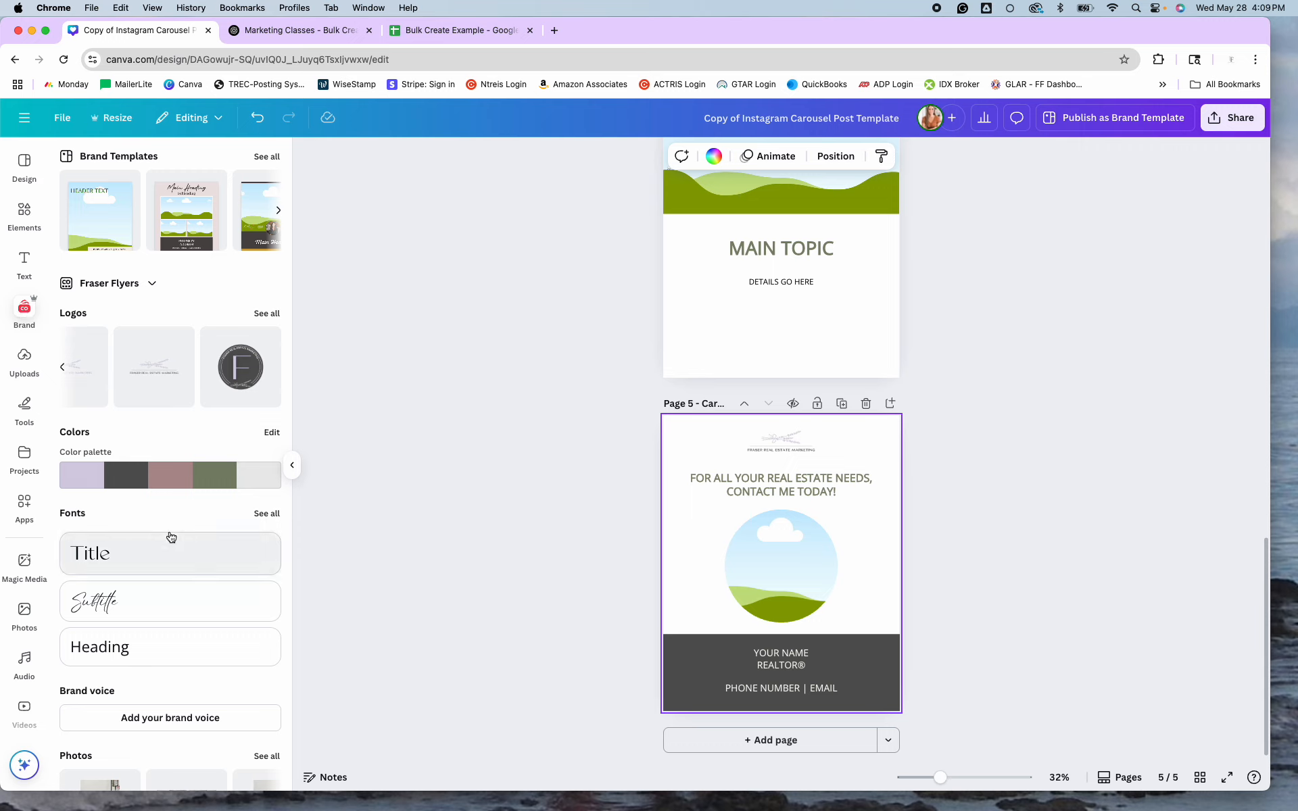
scroll(168, 539, down, 5)
Drop the brand's group photo into the closing page's circle frame.
click(265, 486)
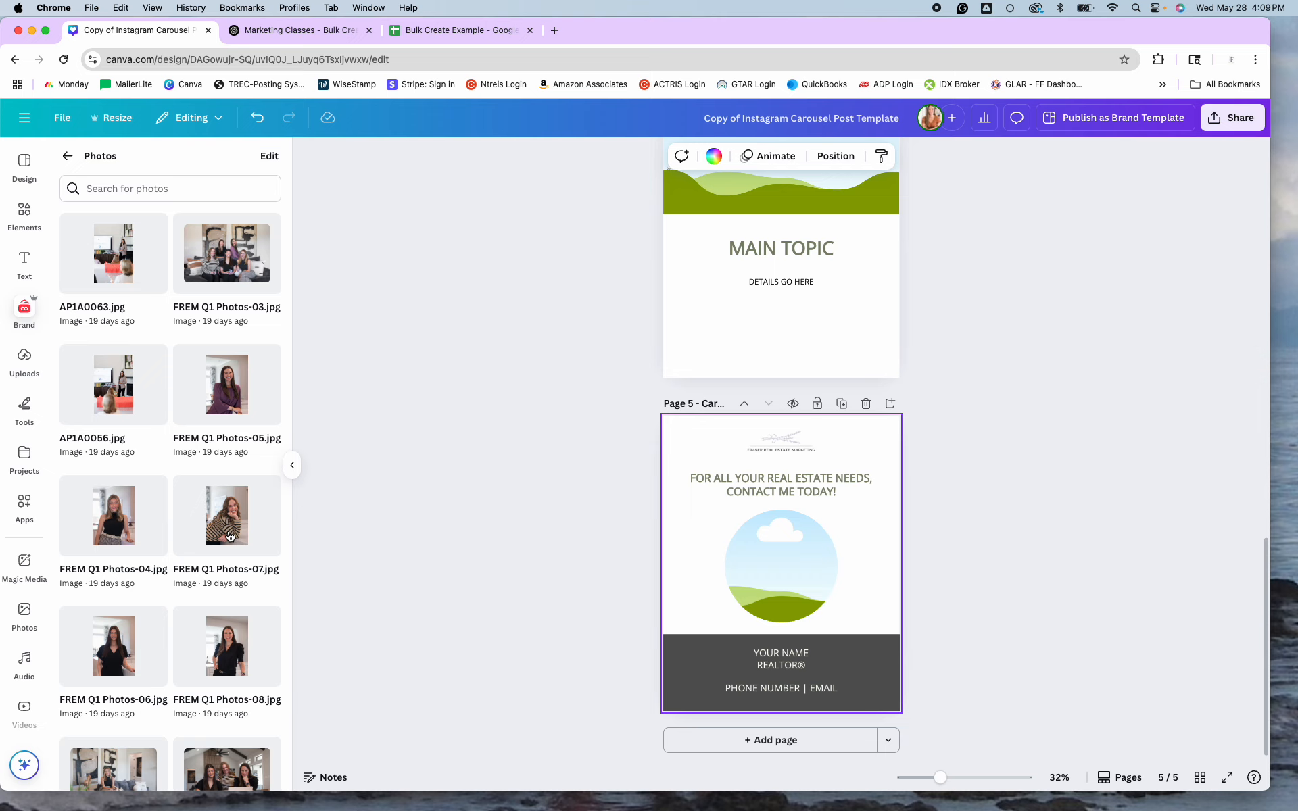
scroll(228, 537, down, 4)
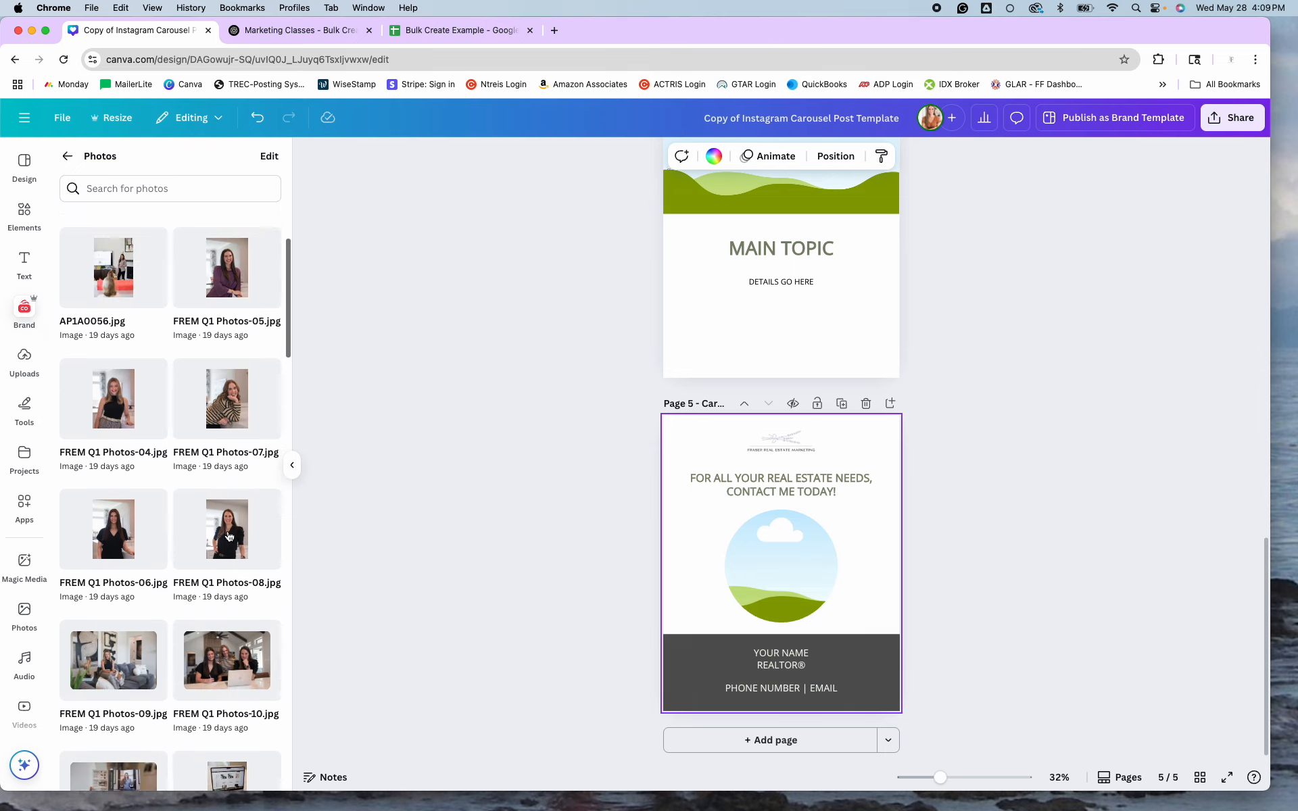
scroll(227, 536, up, 4)
click(223, 266)
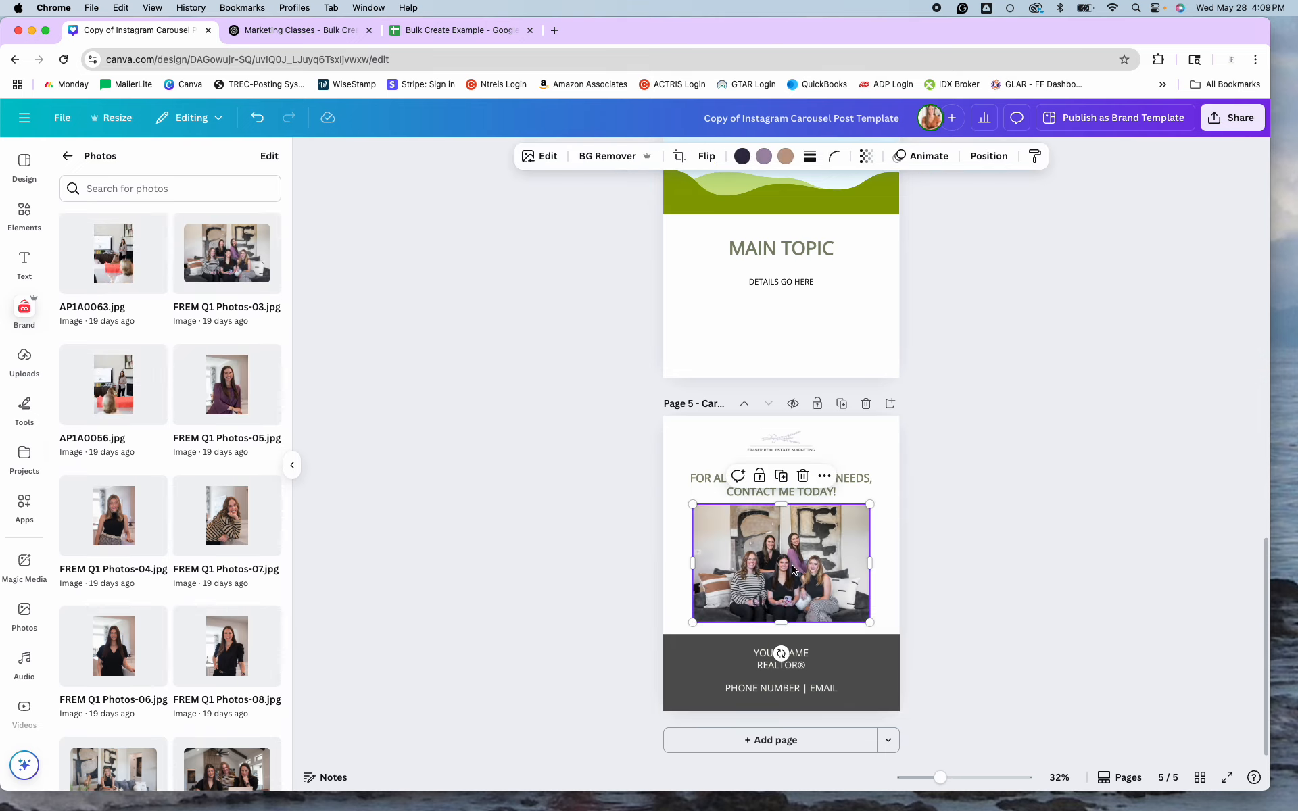
drag(792, 567, 787, 564)
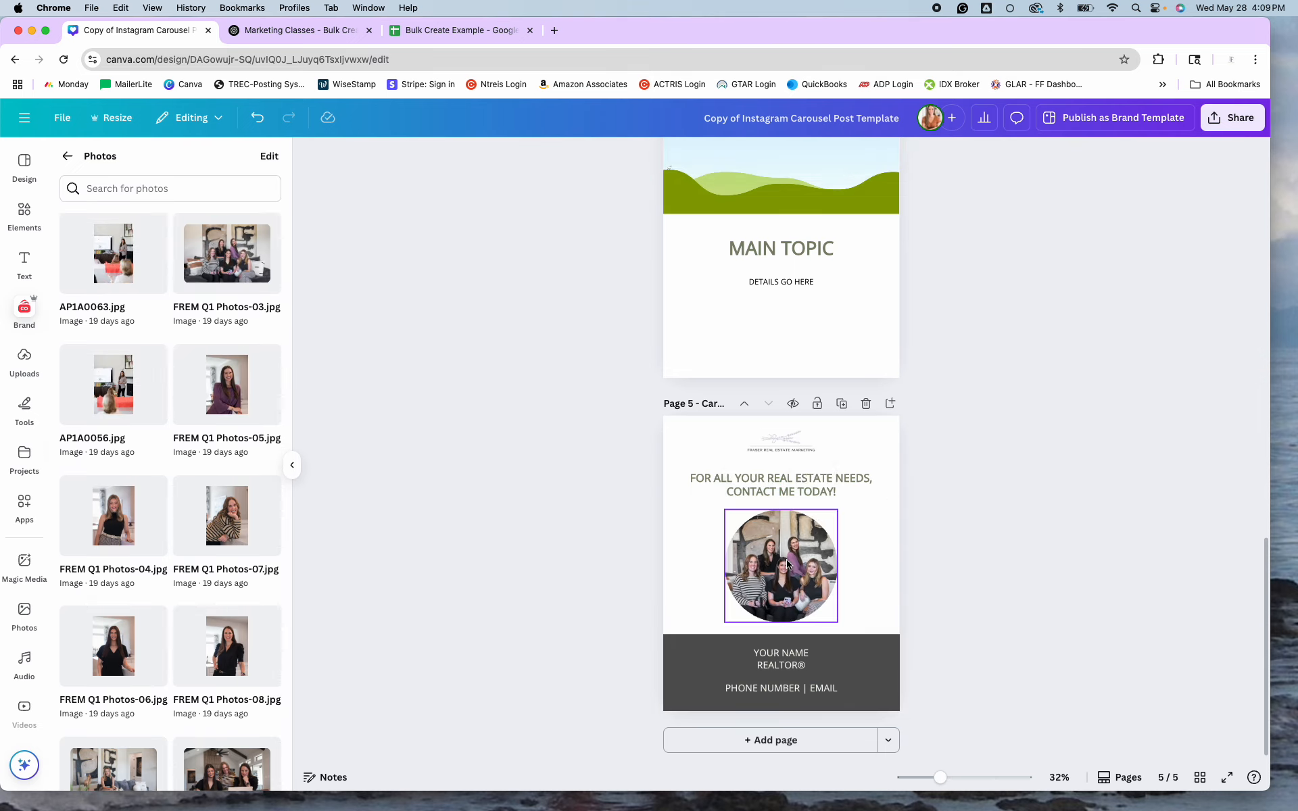
Replace YOUR NAME with the agent's full name, bold and four sizes larger.
click(814, 653)
drag(810, 654, 752, 651)
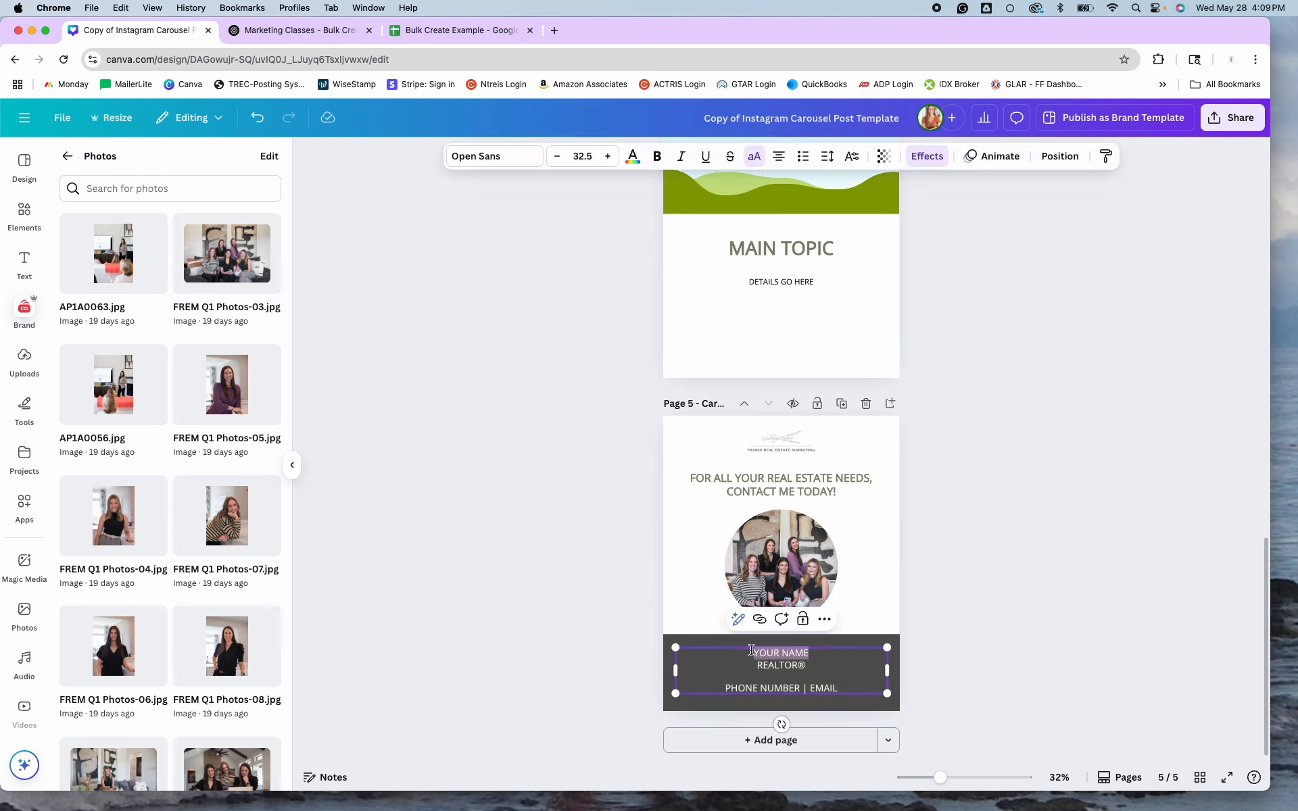
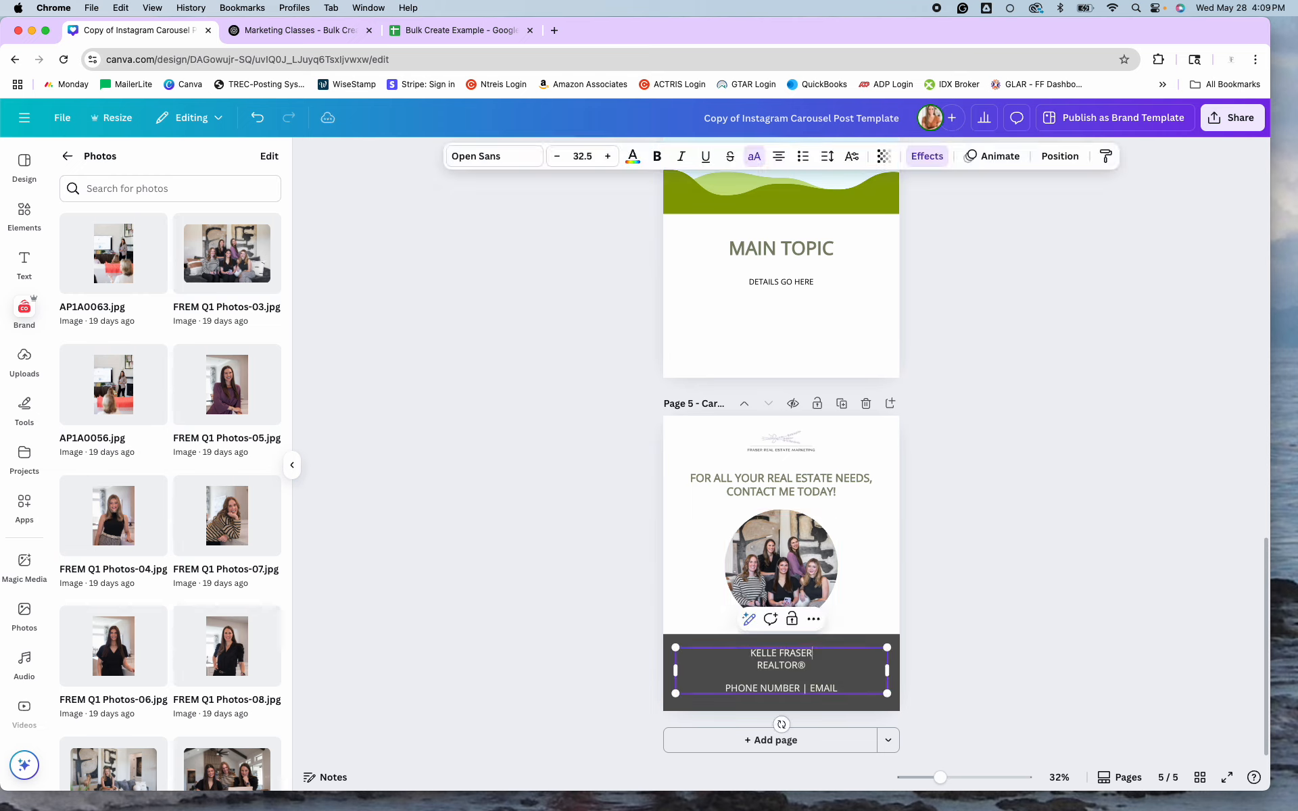
drag(815, 653, 748, 653)
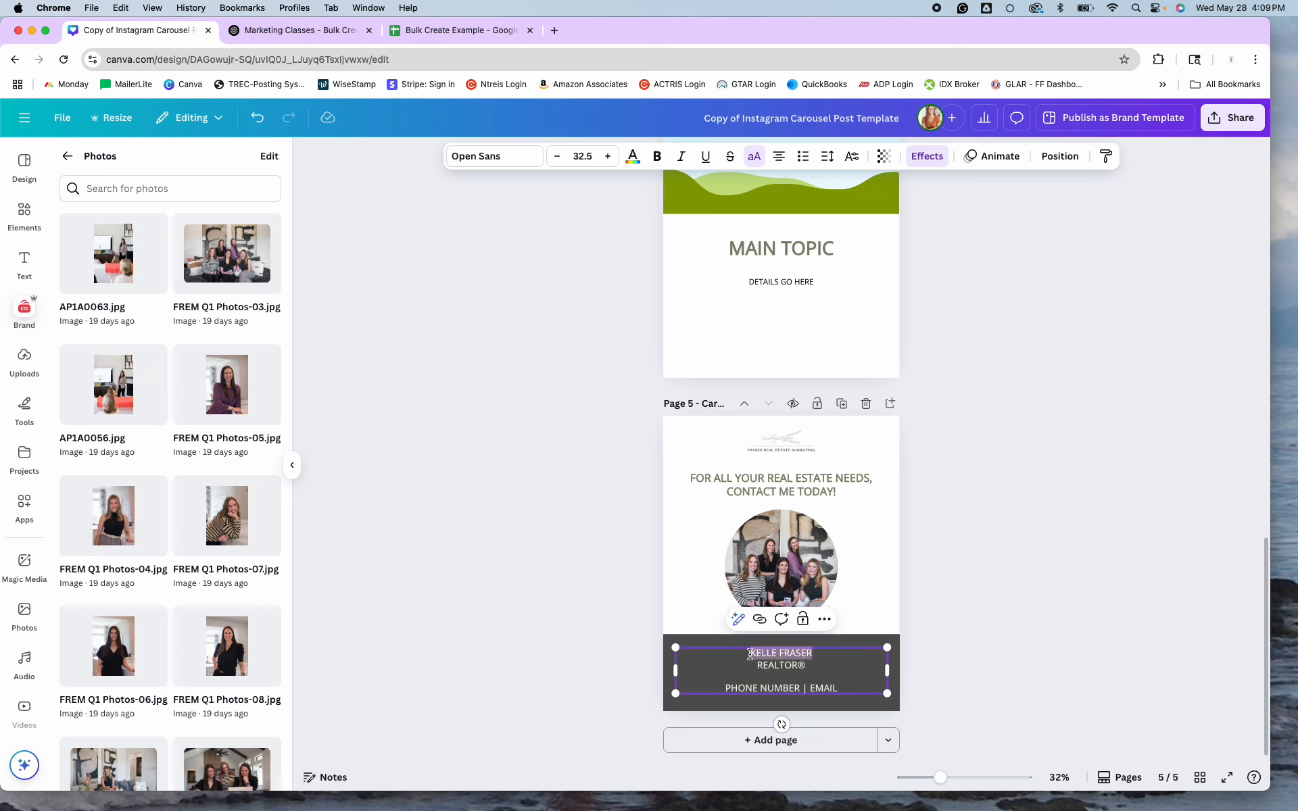
click(657, 156)
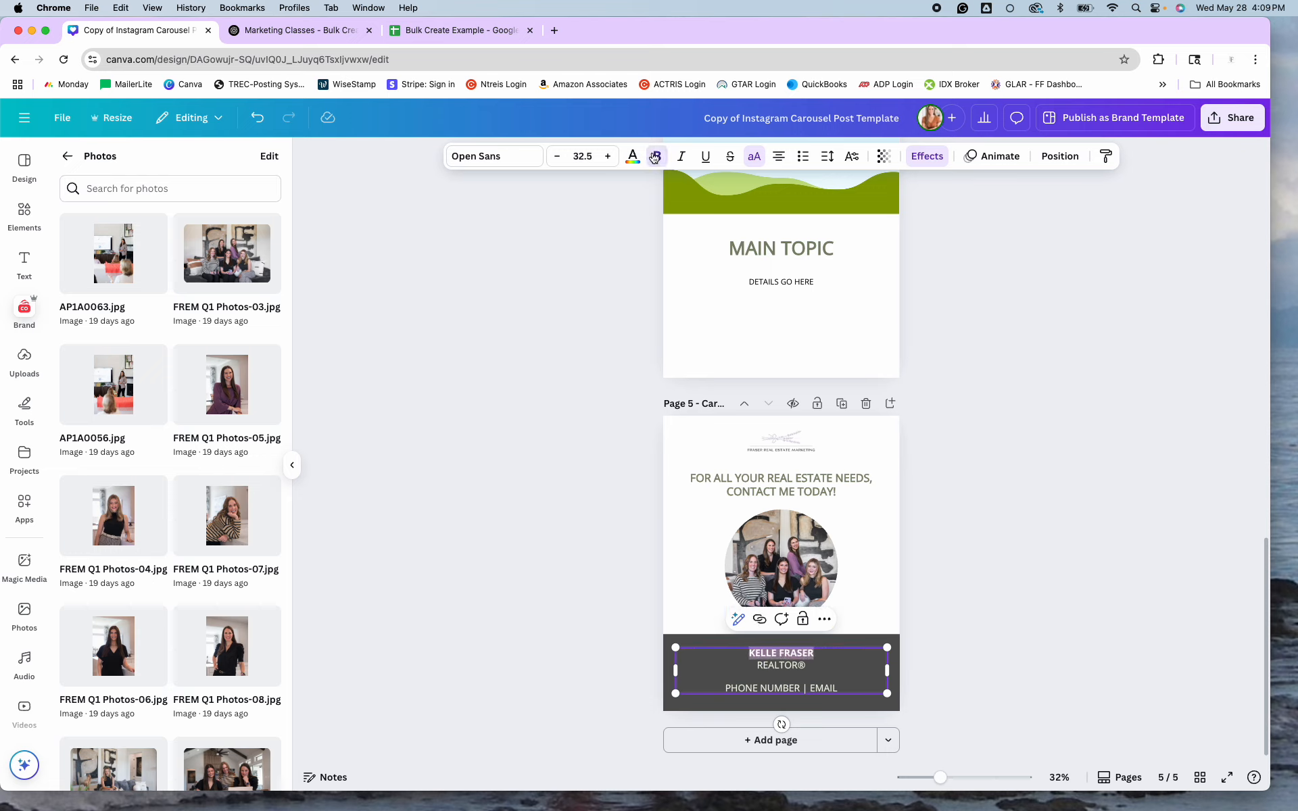
click(609, 160)
click(609, 160)
click(609, 160)
click(609, 160)
click(609, 159)
click(609, 160)
click(609, 159)
click(609, 160)
click(609, 159)
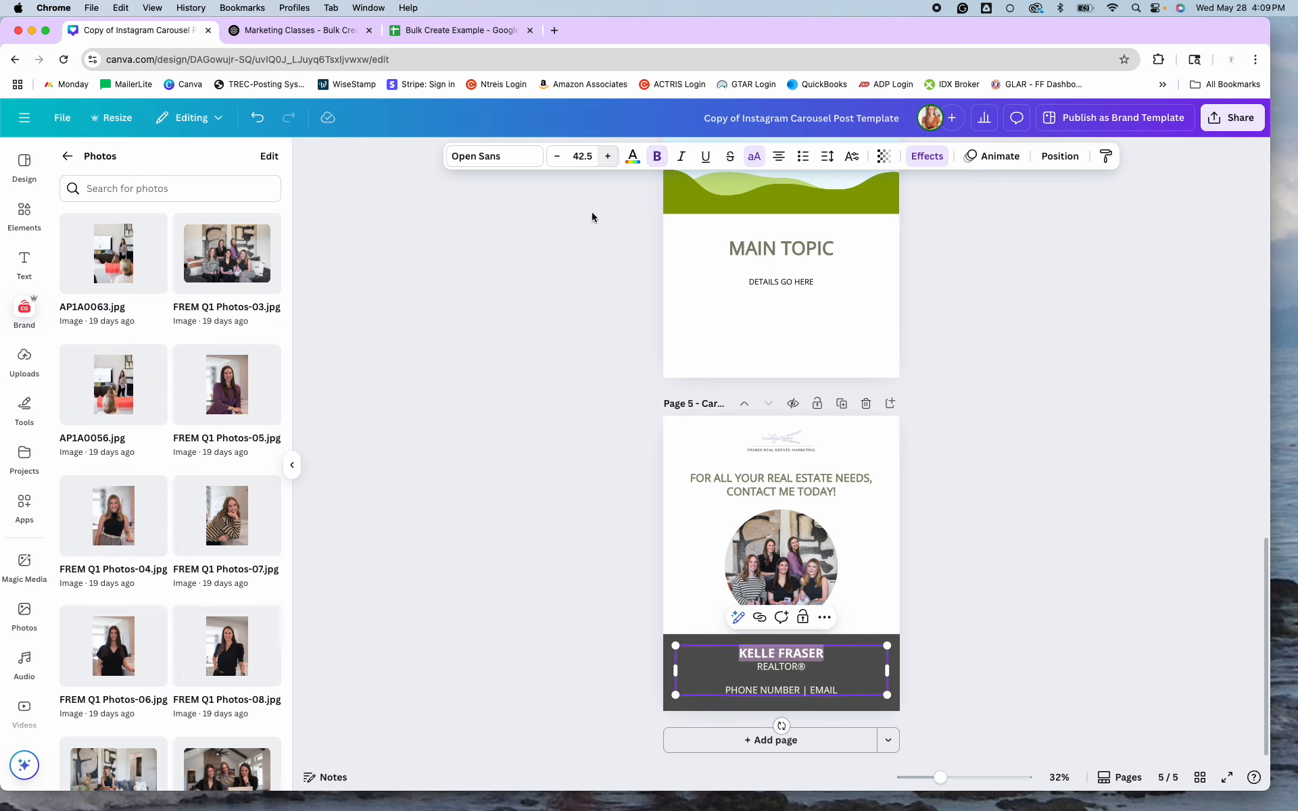
Replace the PHONE NUMBER | EMAIL placeholder with dummy phone and email text.
drag(839, 690, 726, 691)
text(000-000-)
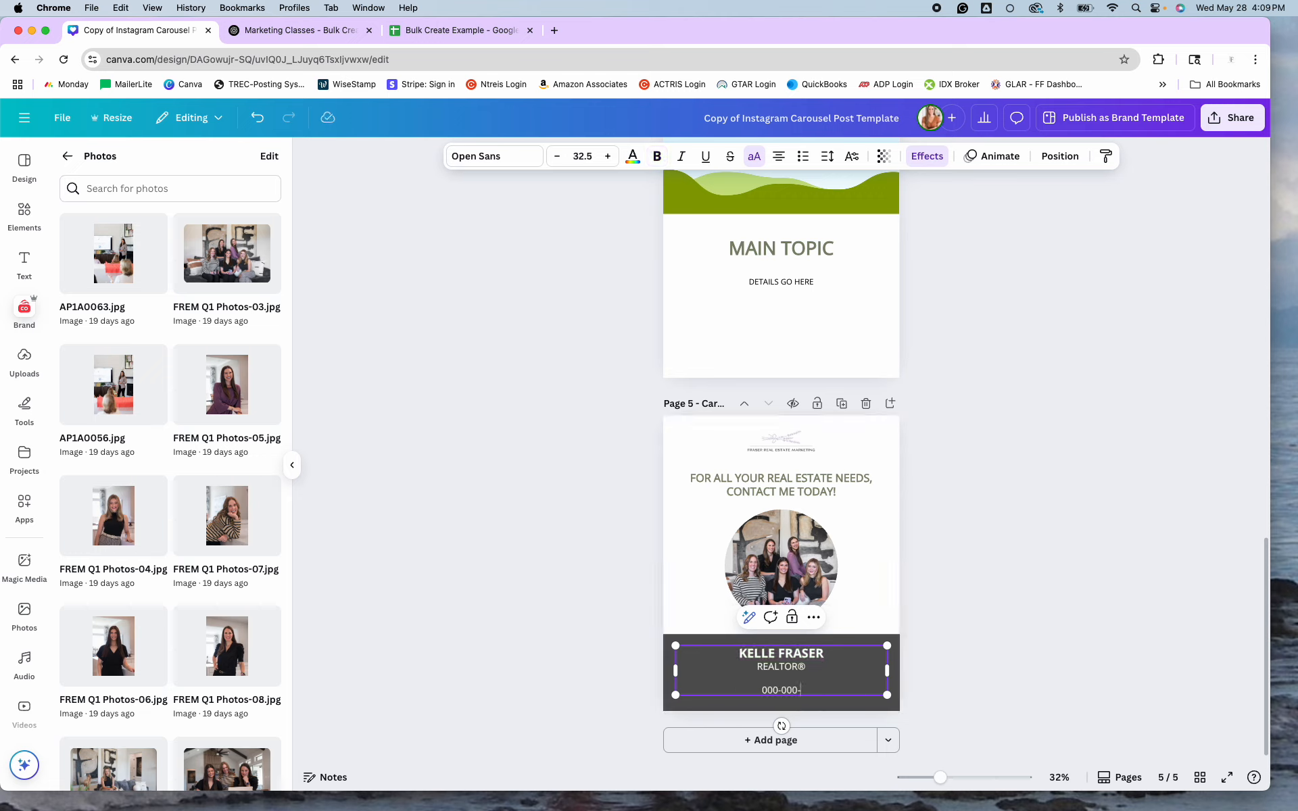
text(0000 | EMAIL@EMAIL.COM)
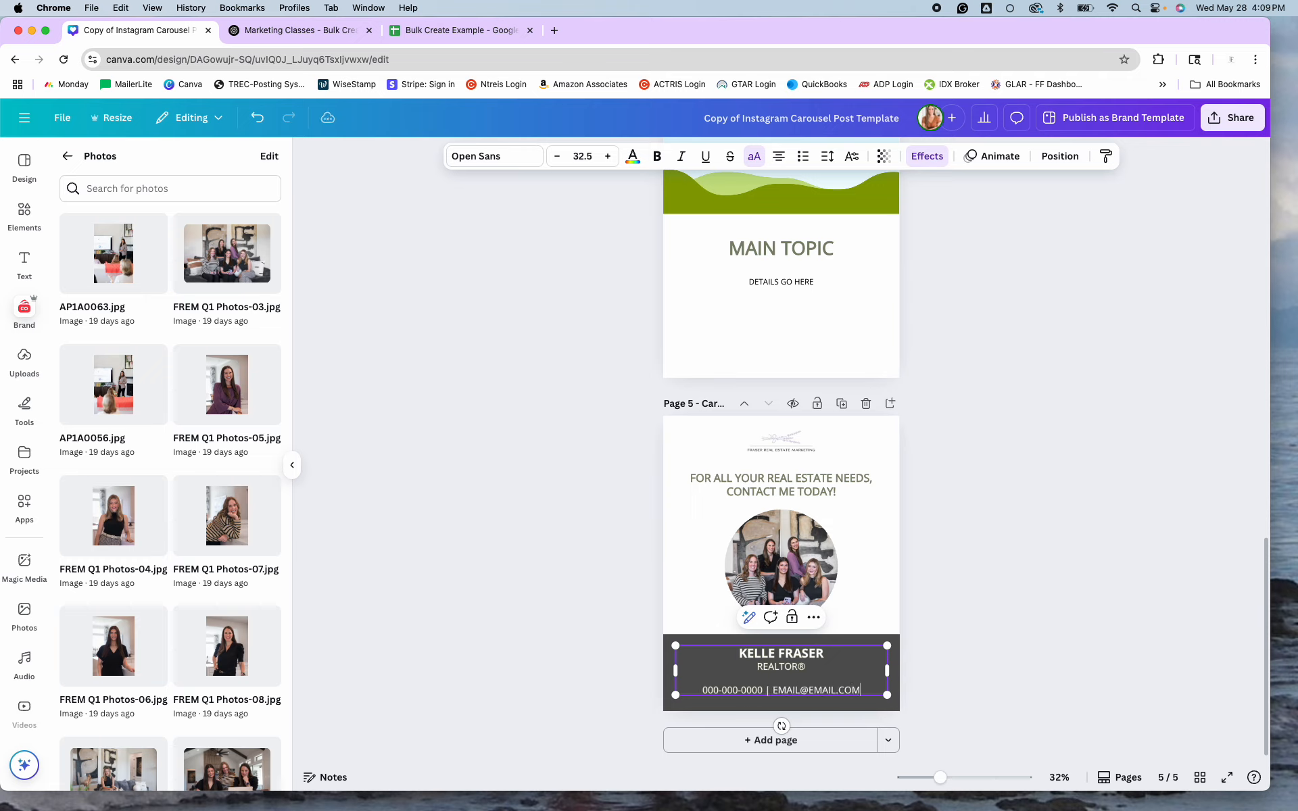
click(973, 627)
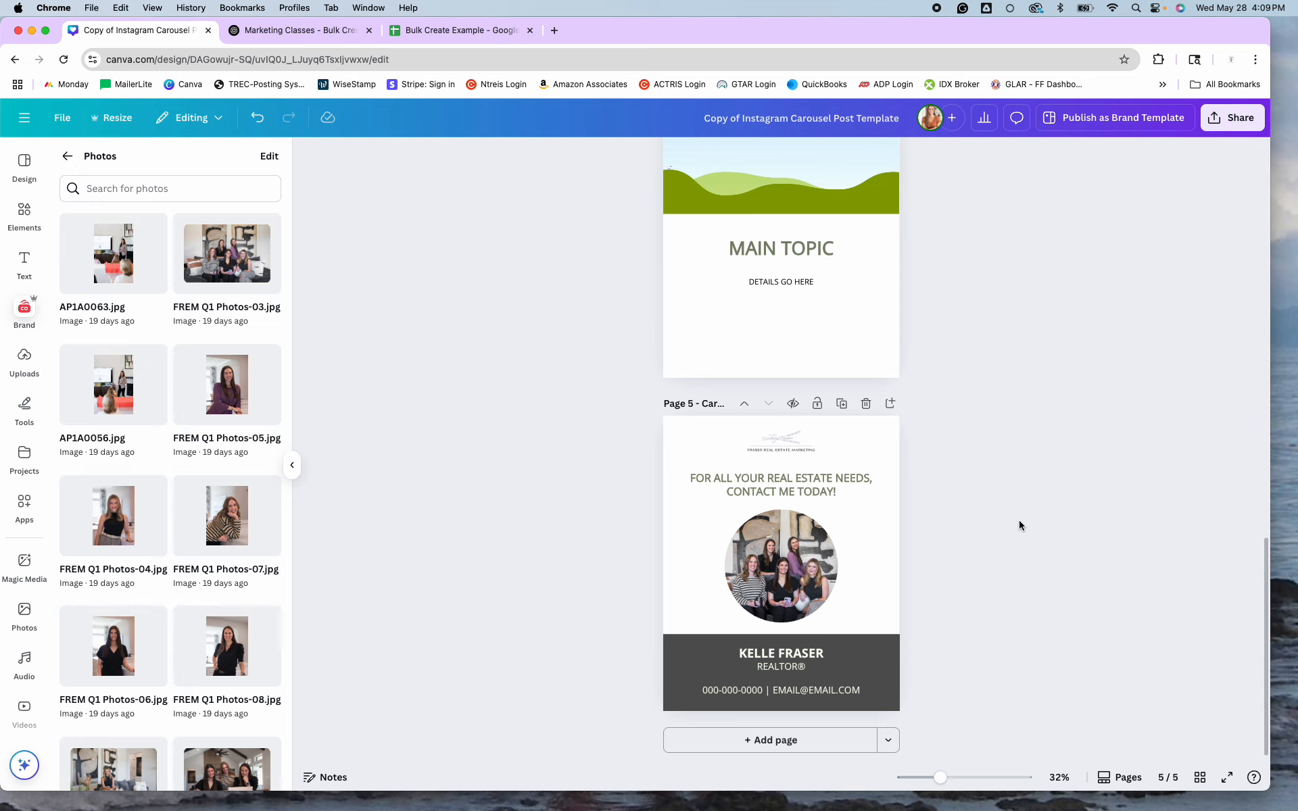
Replace the call-to-action caption with the placeholder 'CTA'.
click(843, 493)
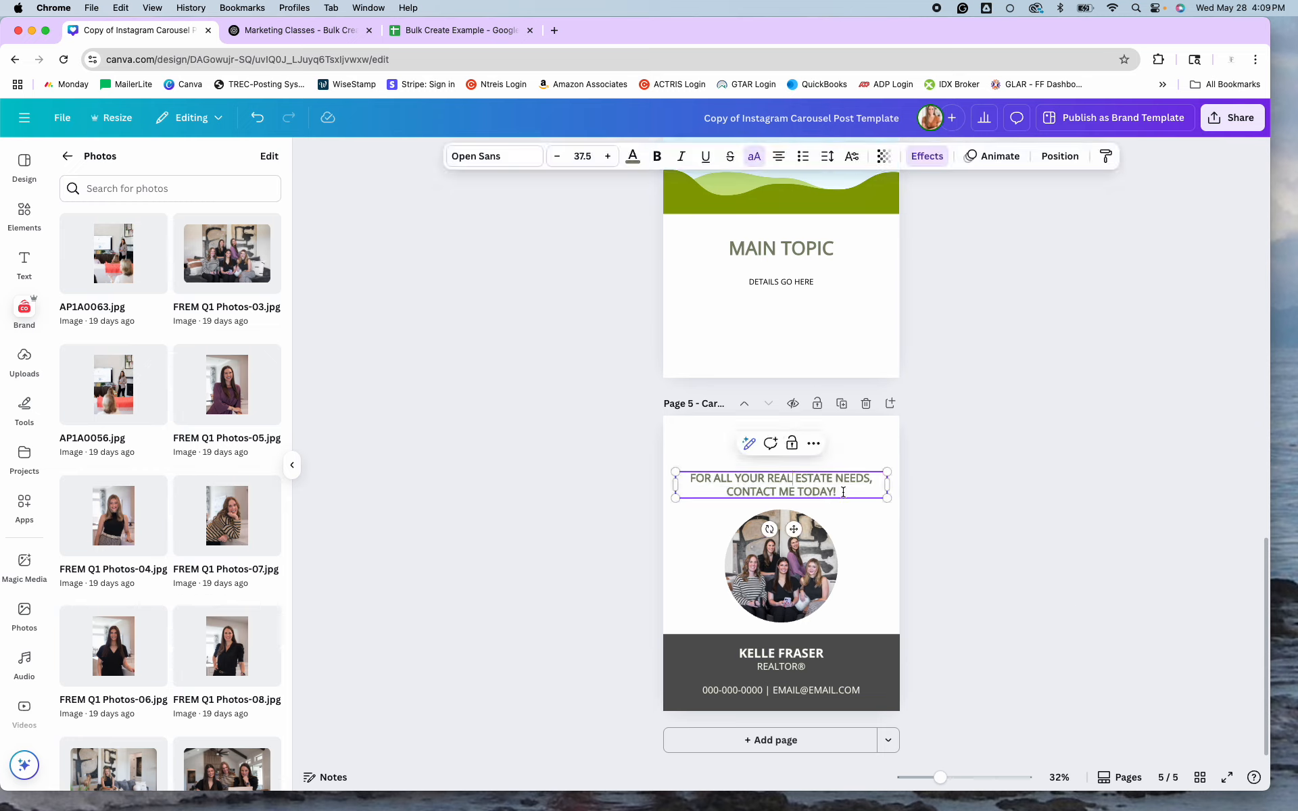
key(super+a)
key(BackSpace)
text(CTA)
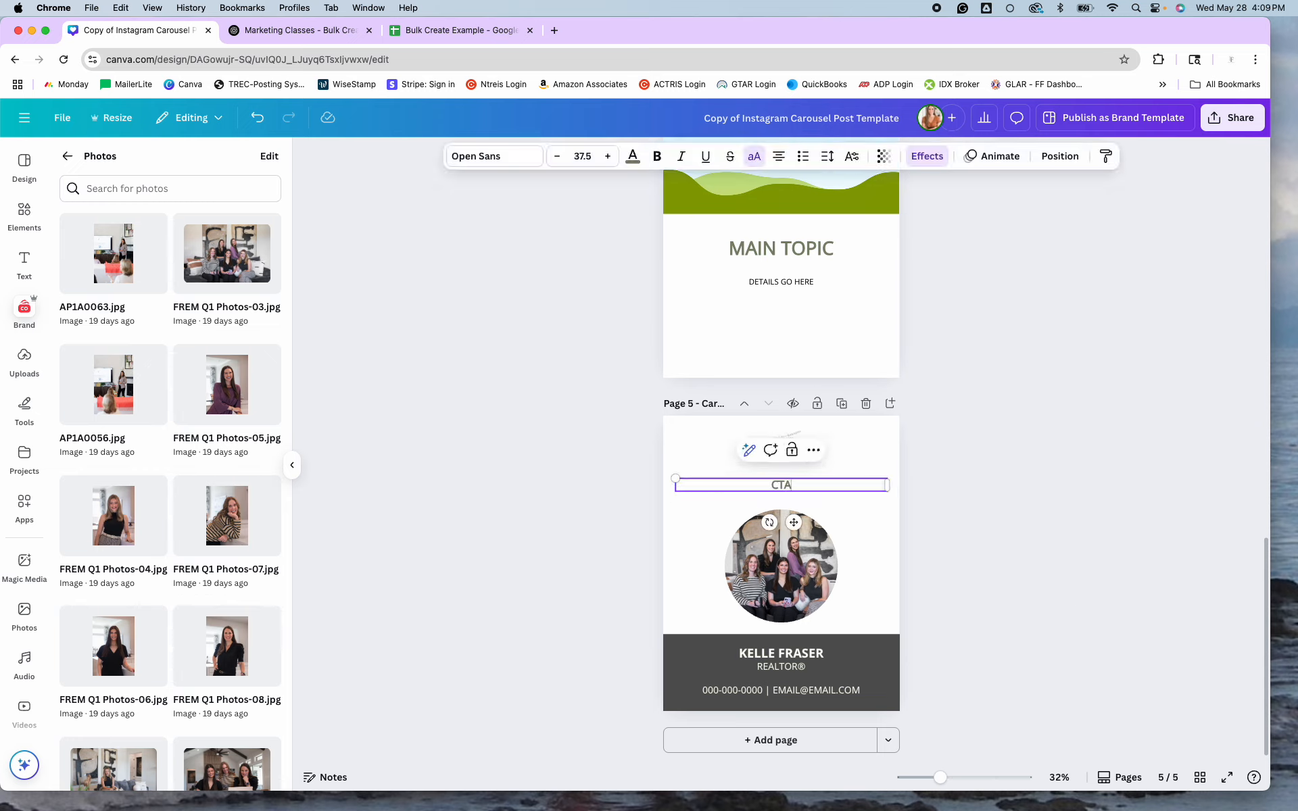
click(959, 512)
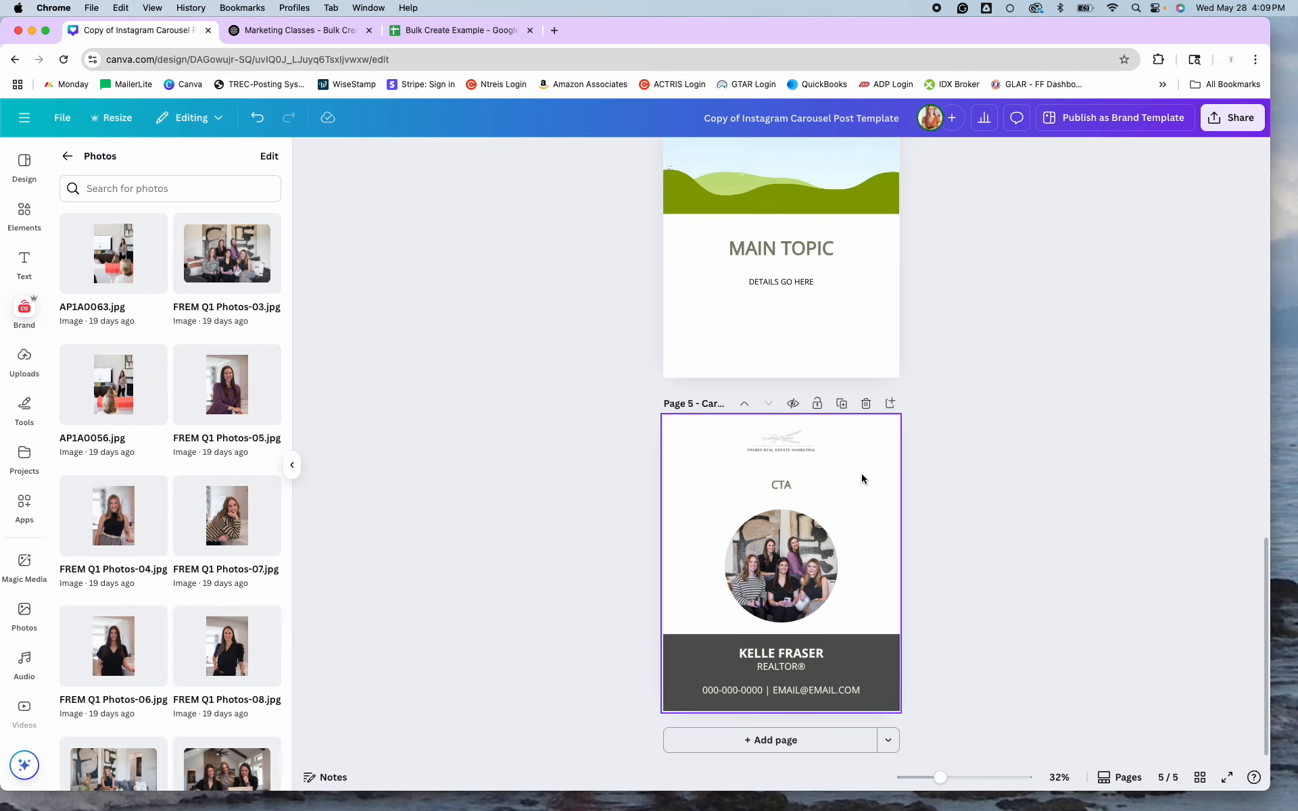
scroll(861, 478, up, 6)
scroll(862, 478, up, 15)
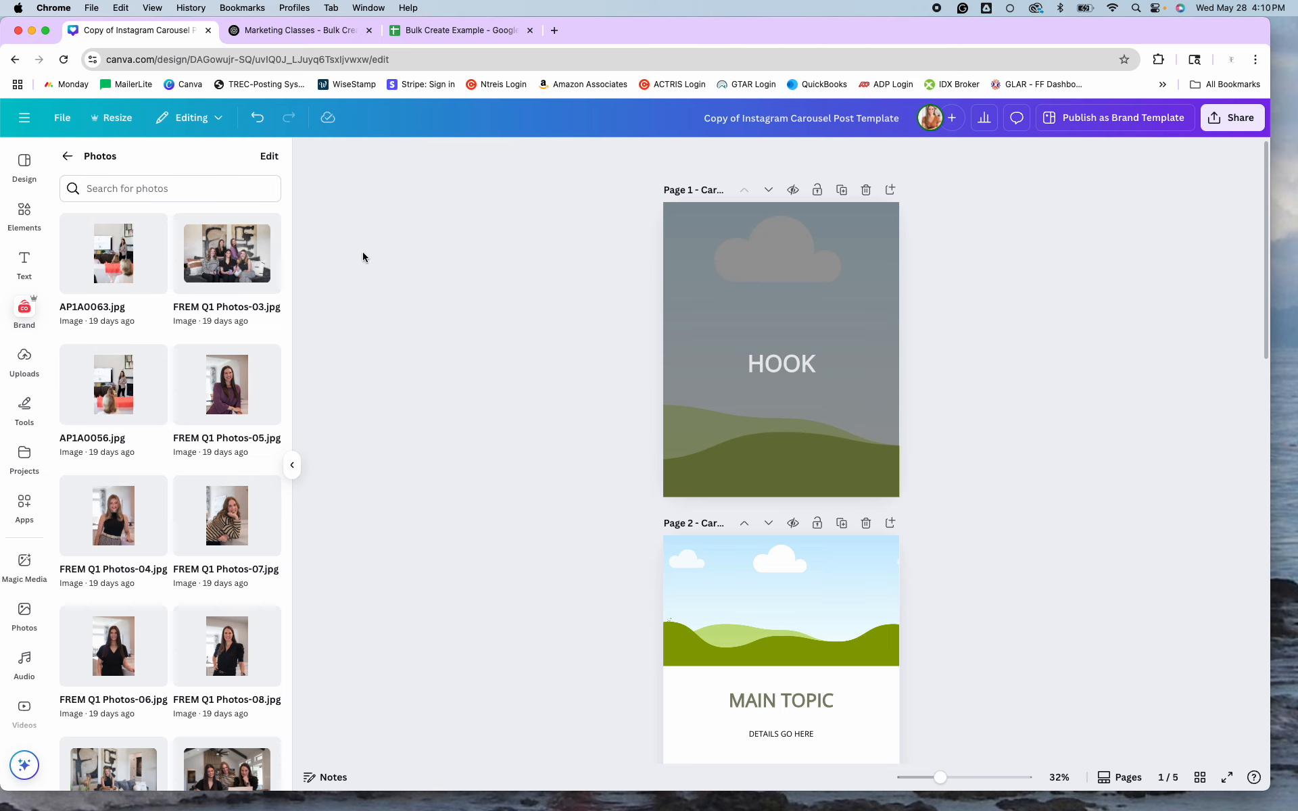
Edit the original ChatGPT prompt to insert 'in Frisco, TX' after 'Realtor'.
click(329, 33)
scroll(837, 333, up, 15)
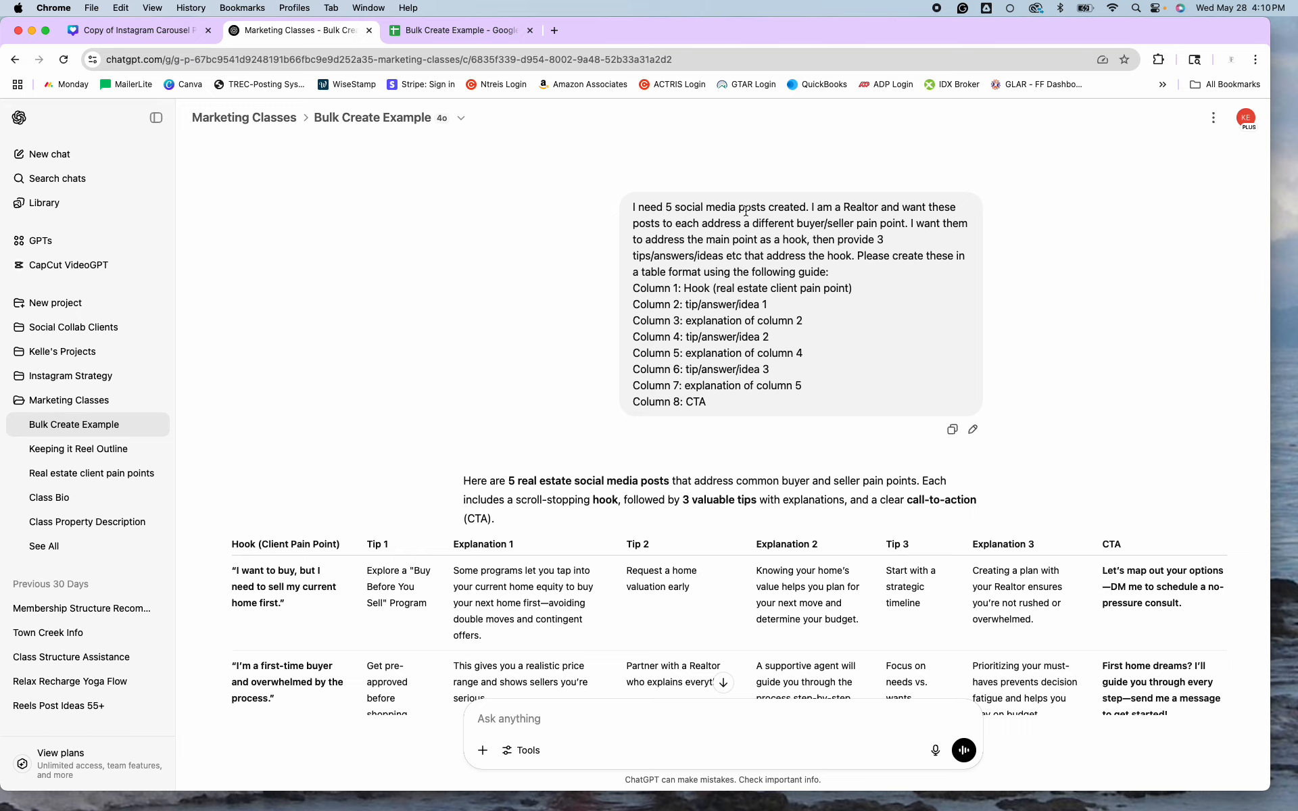
click(973, 430)
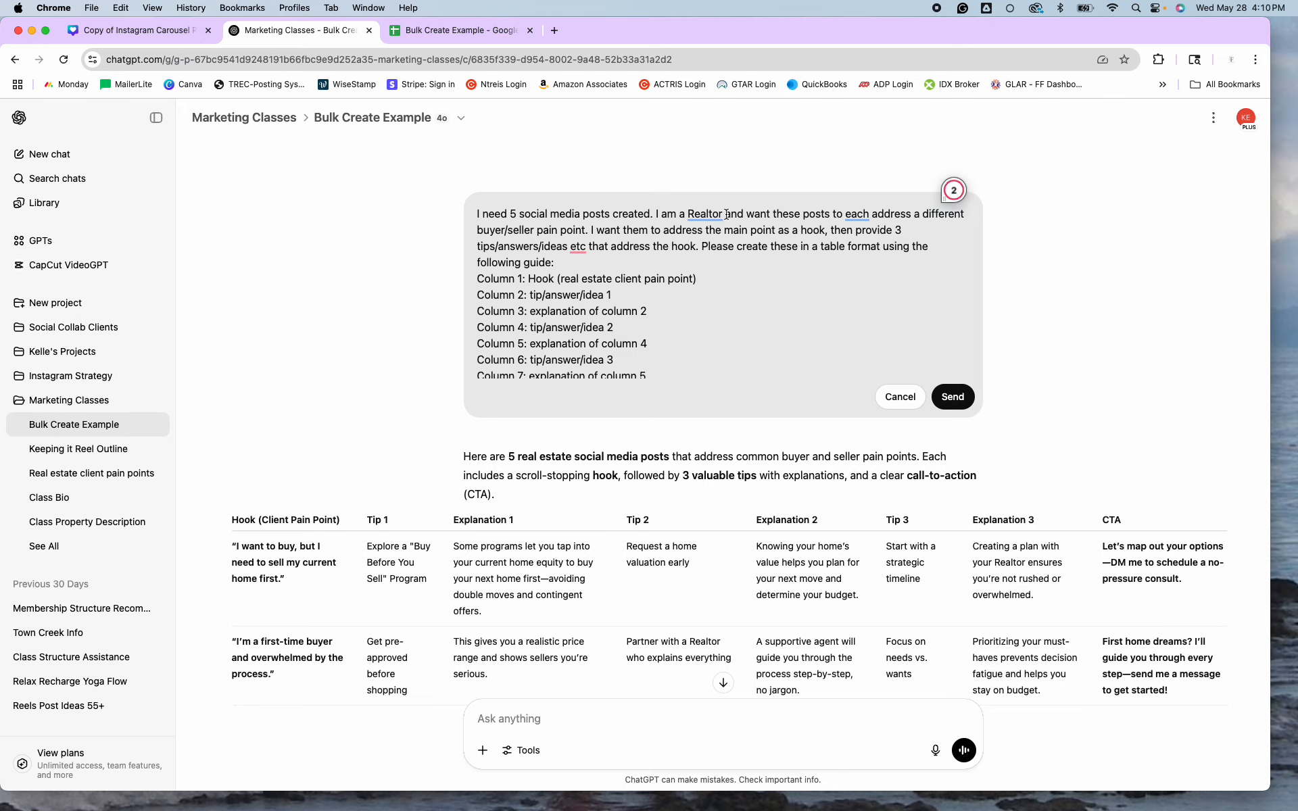
click(726, 214)
text(in Frisco, )
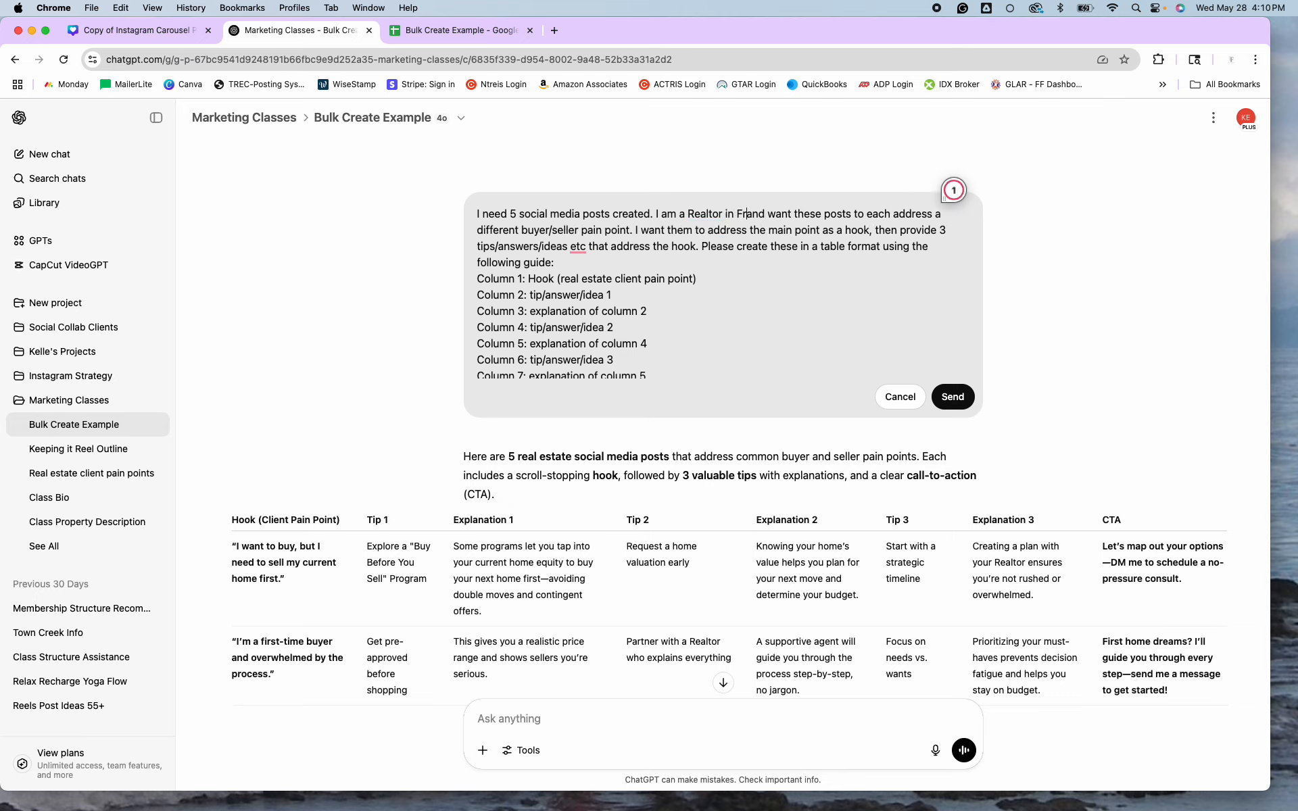
text(TX)
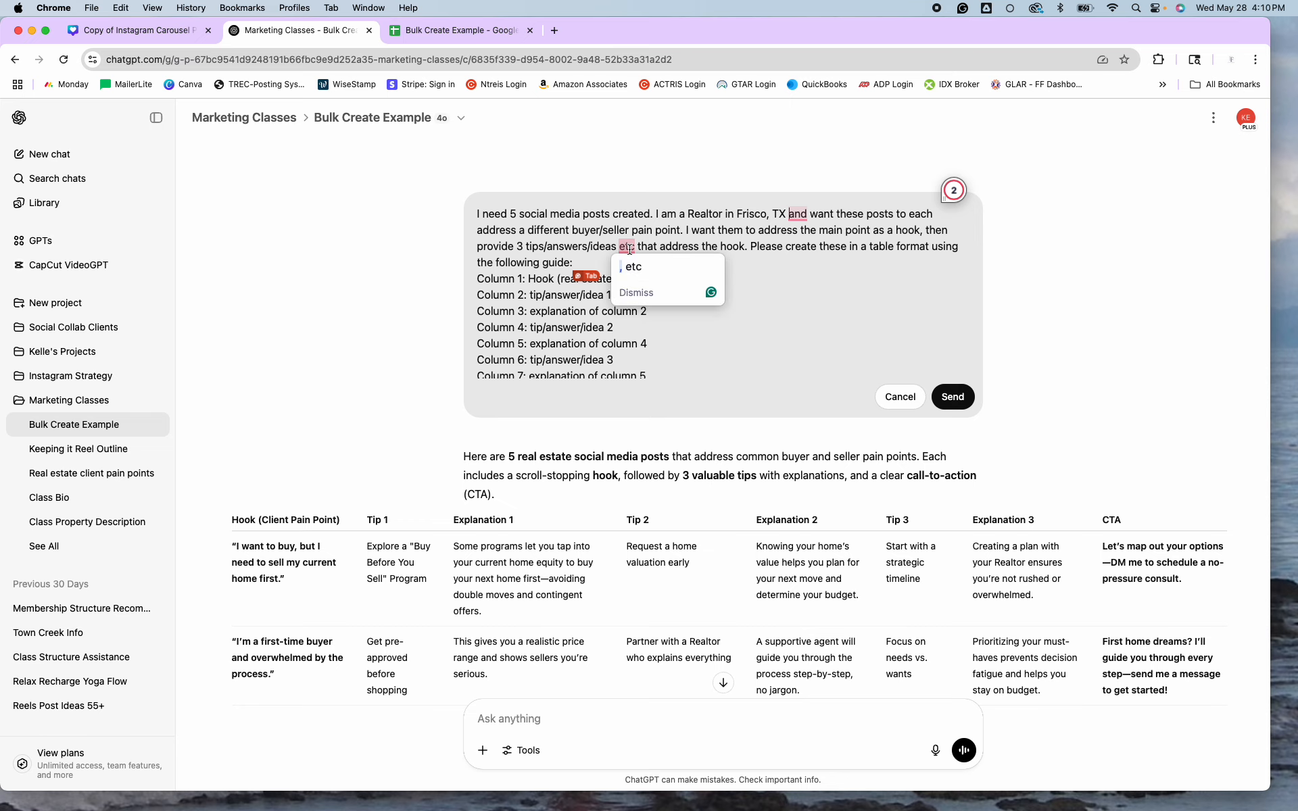
click(169, 30)
scroll(831, 467, down, 4)
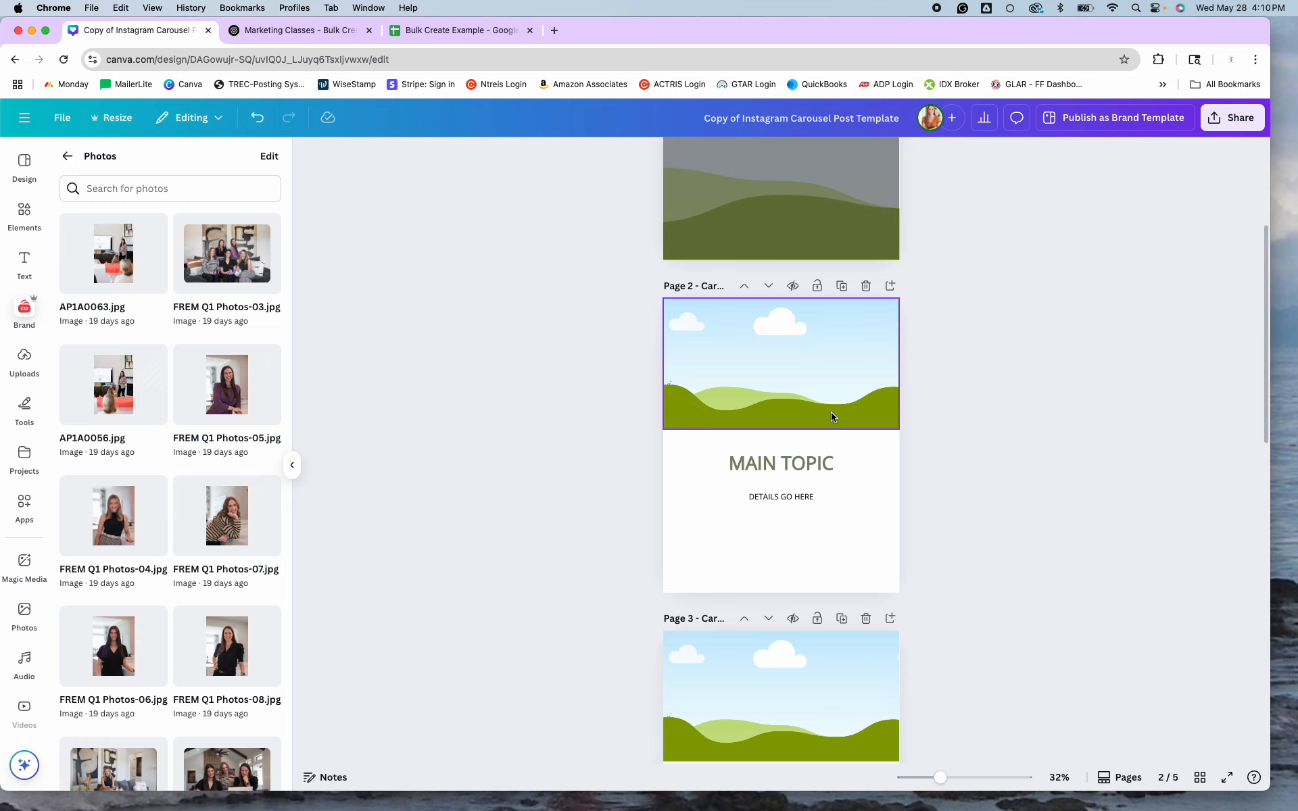
scroll(799, 424, down, 8)
scroll(749, 421, down, 2)
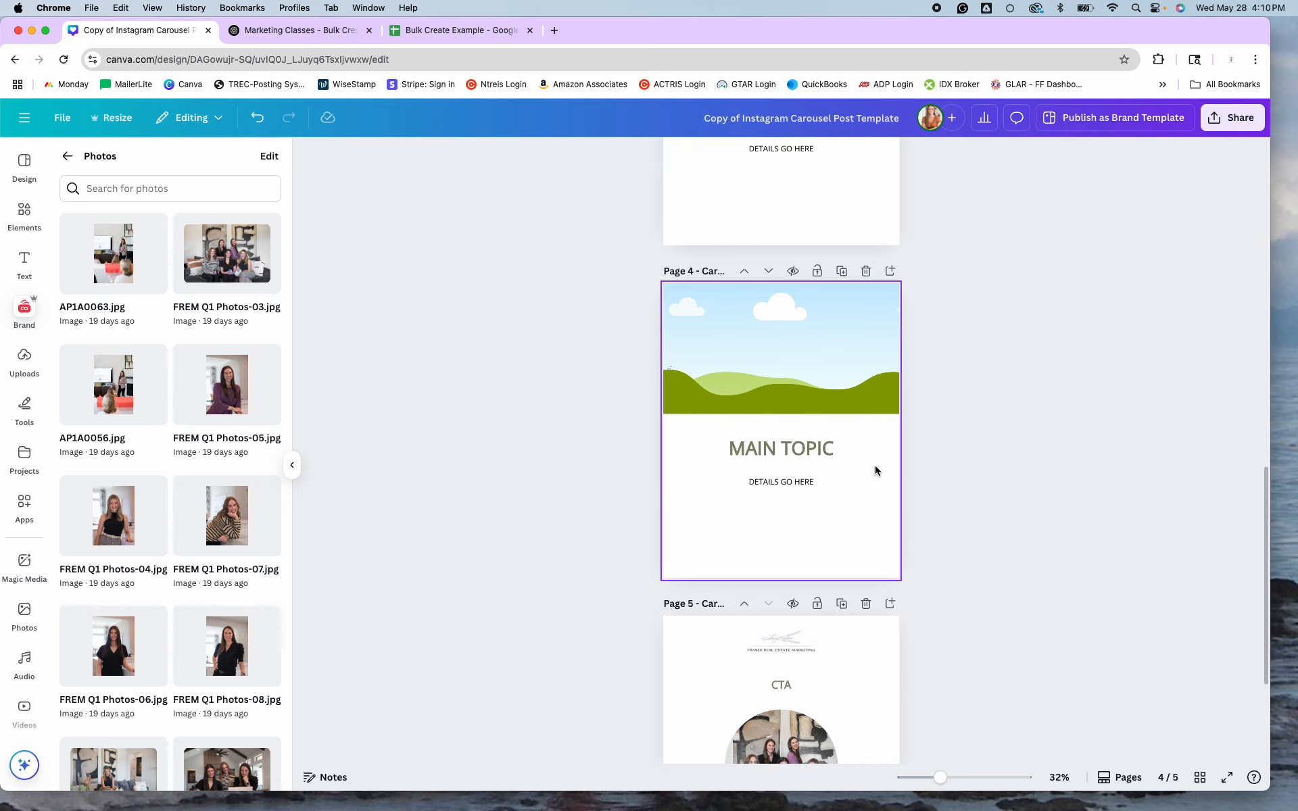
click(300, 34)
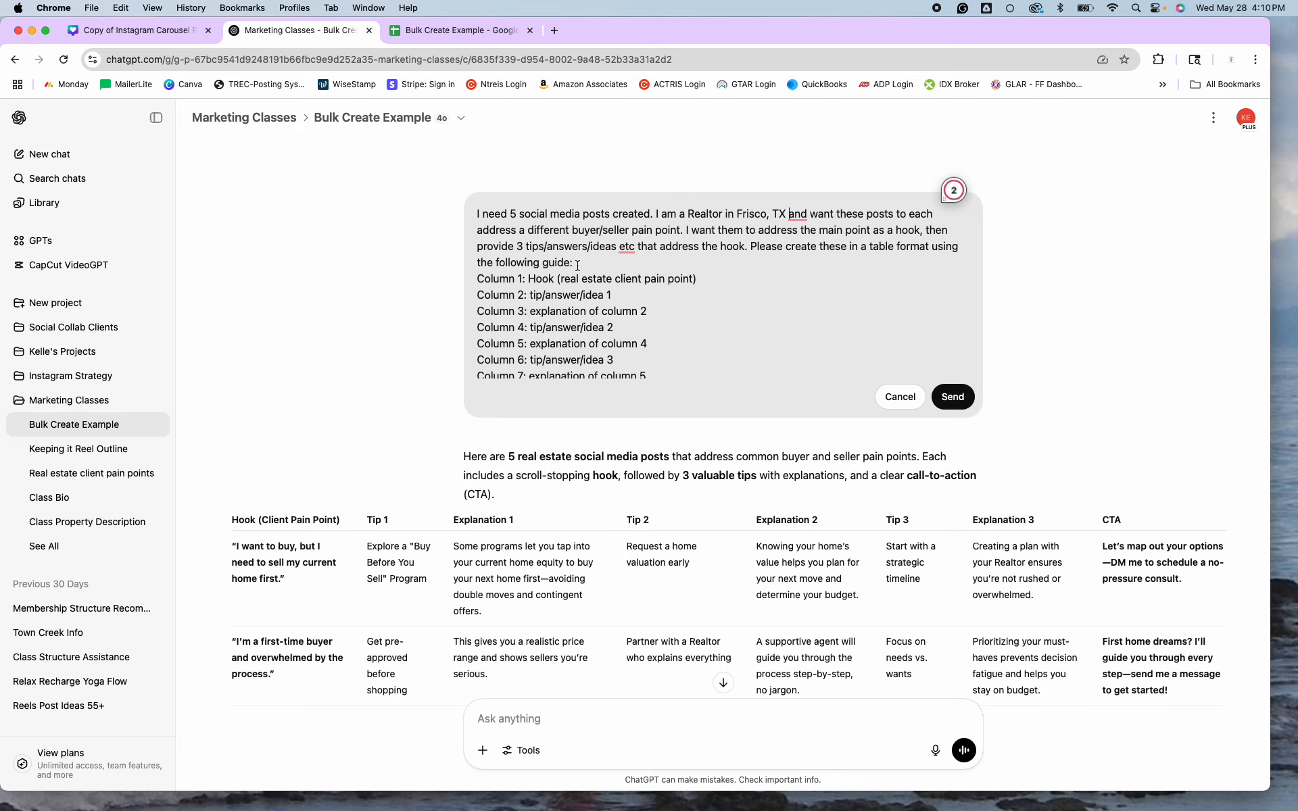
scroll(631, 297, down, 2)
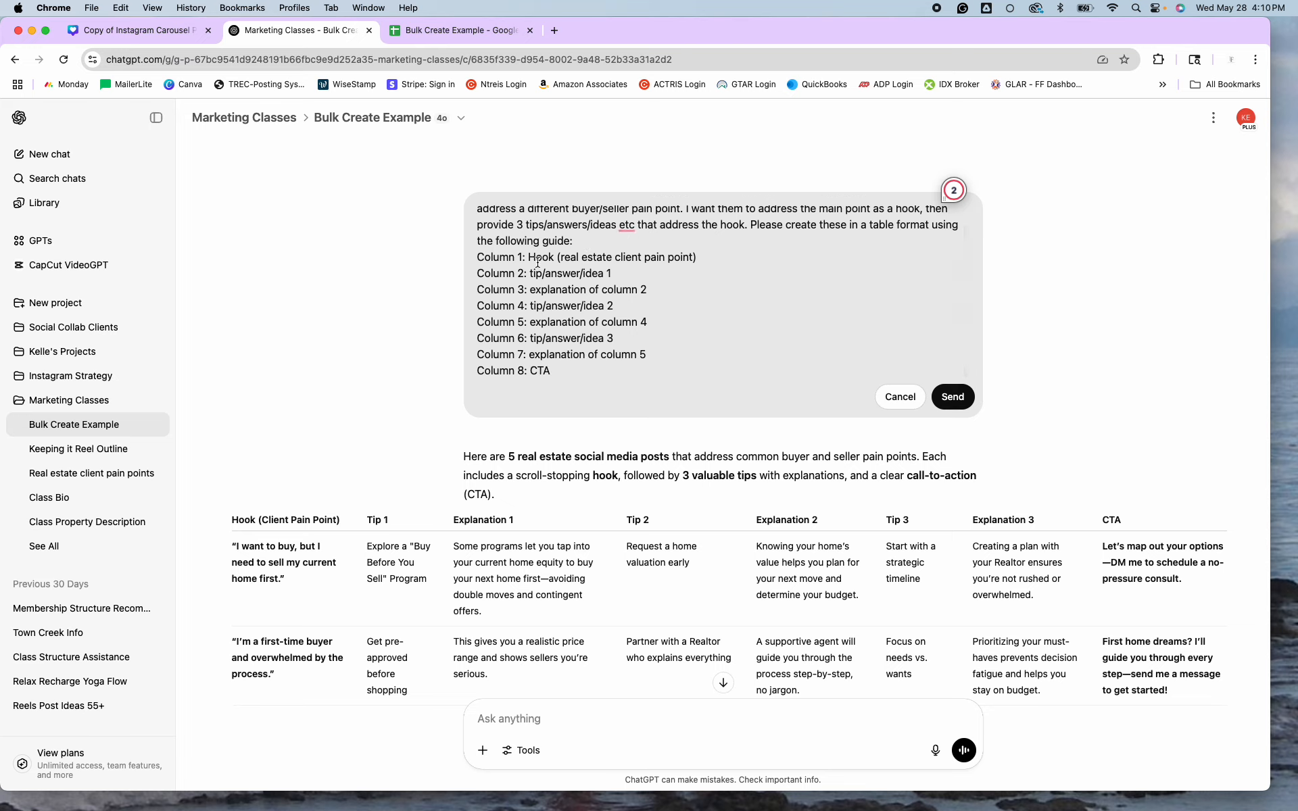
click(169, 31)
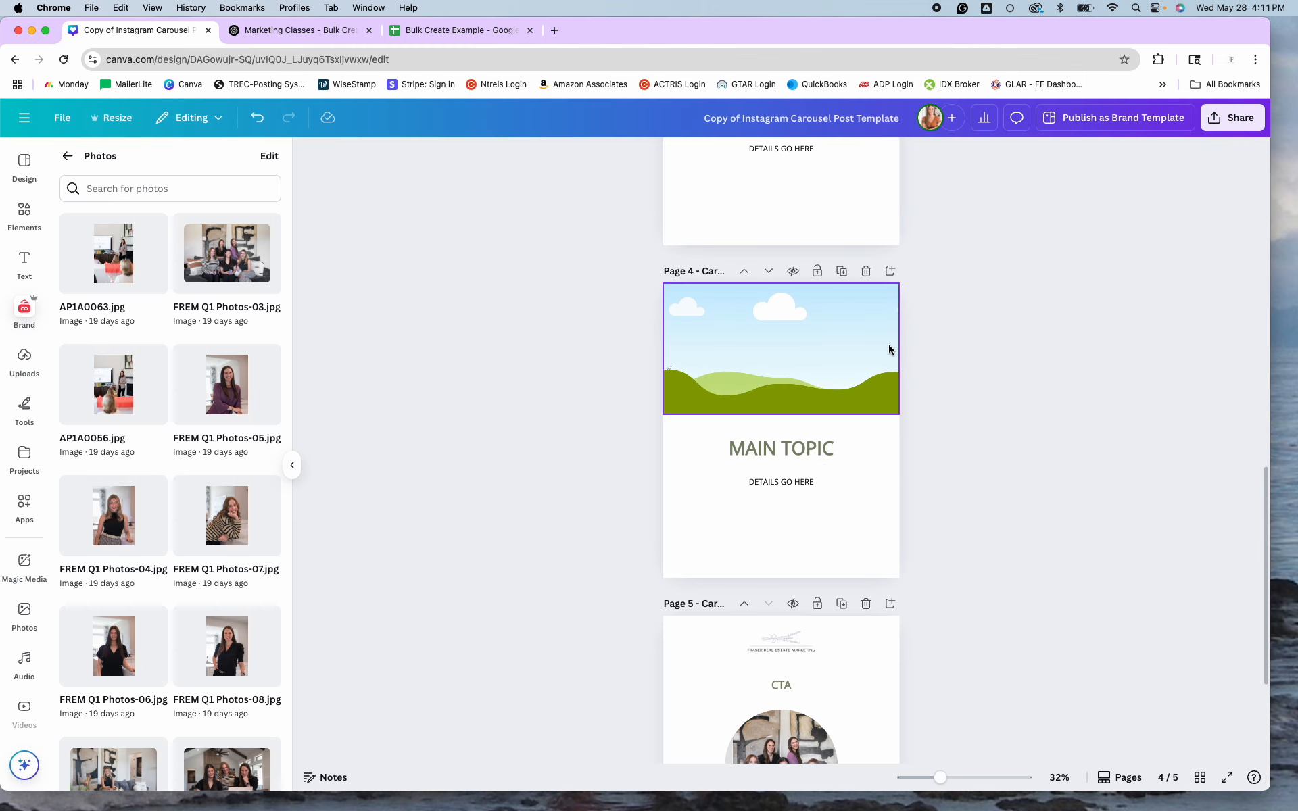
scroll(889, 349, up, 10)
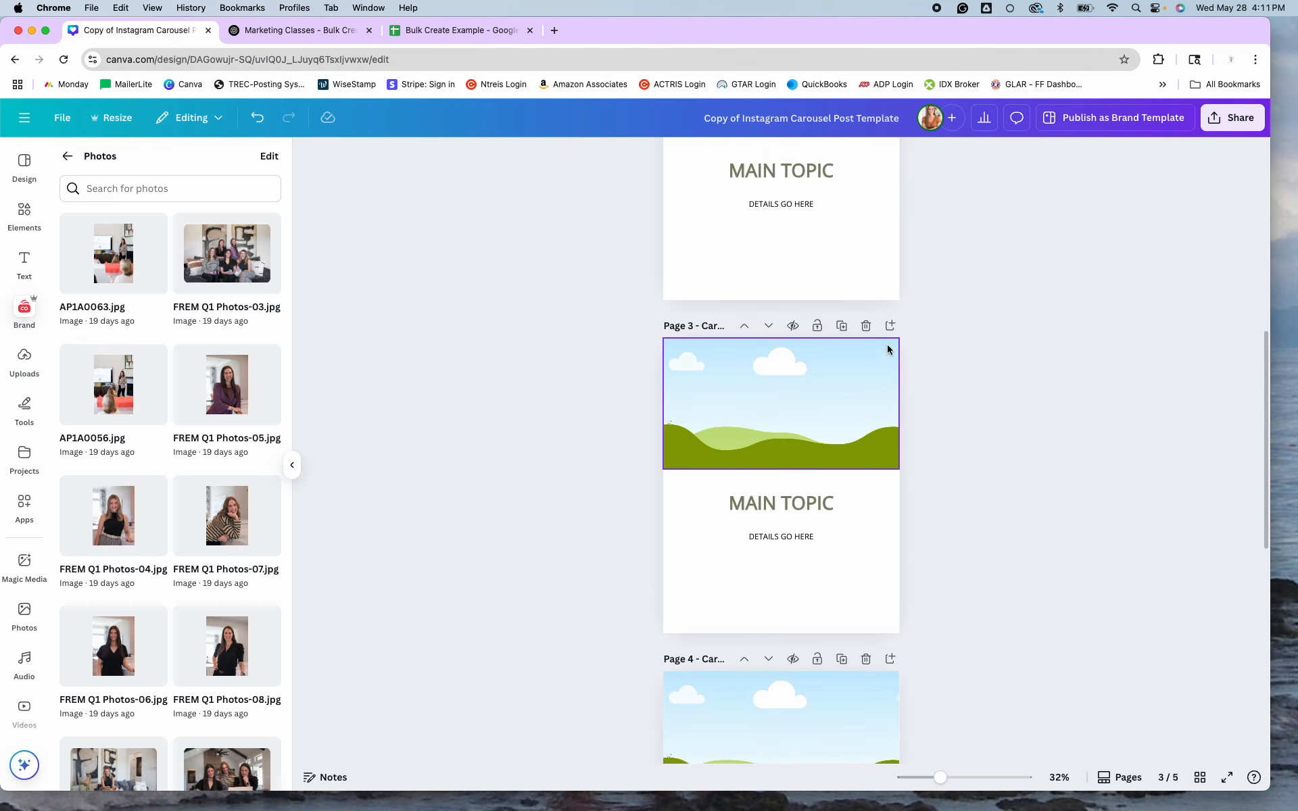
scroll(889, 350, up, 5)
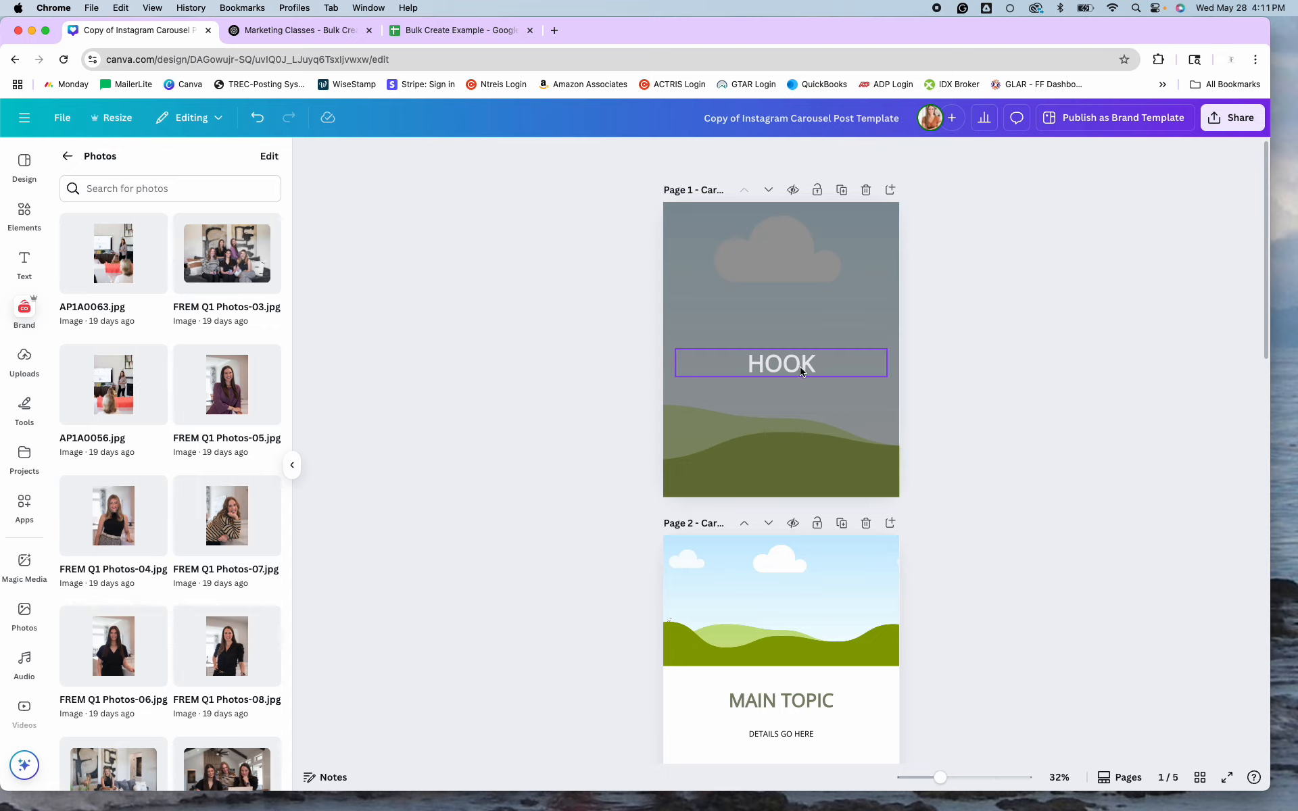
scroll(800, 370, down, 5)
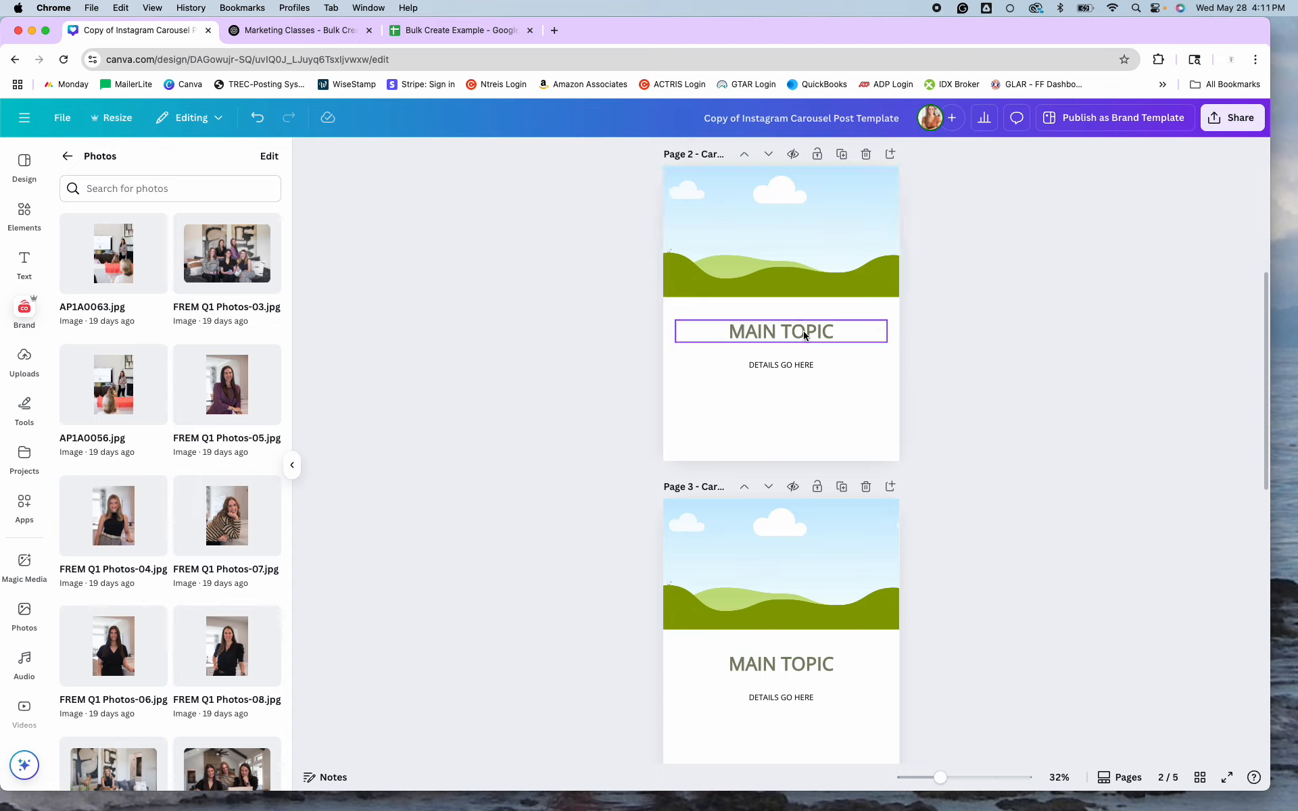
scroll(801, 368, down, 6)
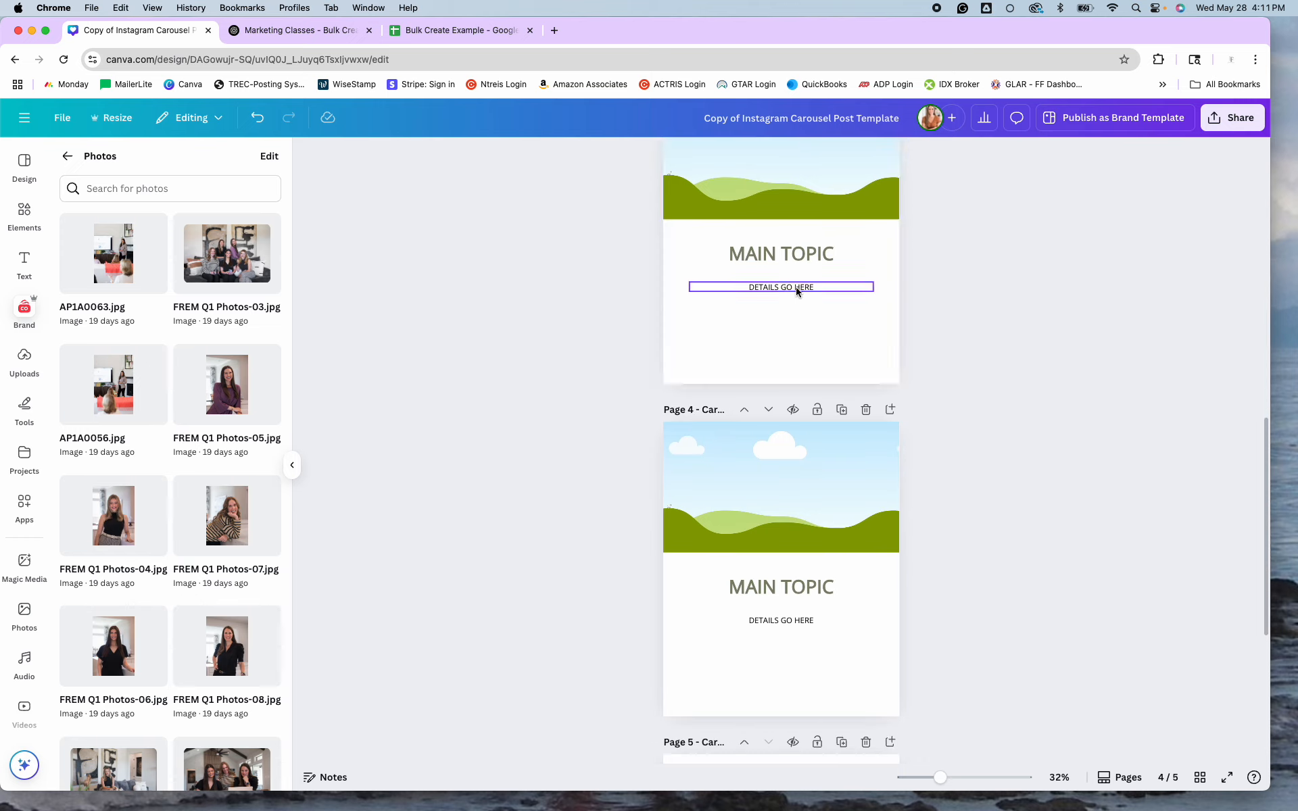
scroll(798, 290, down, 5)
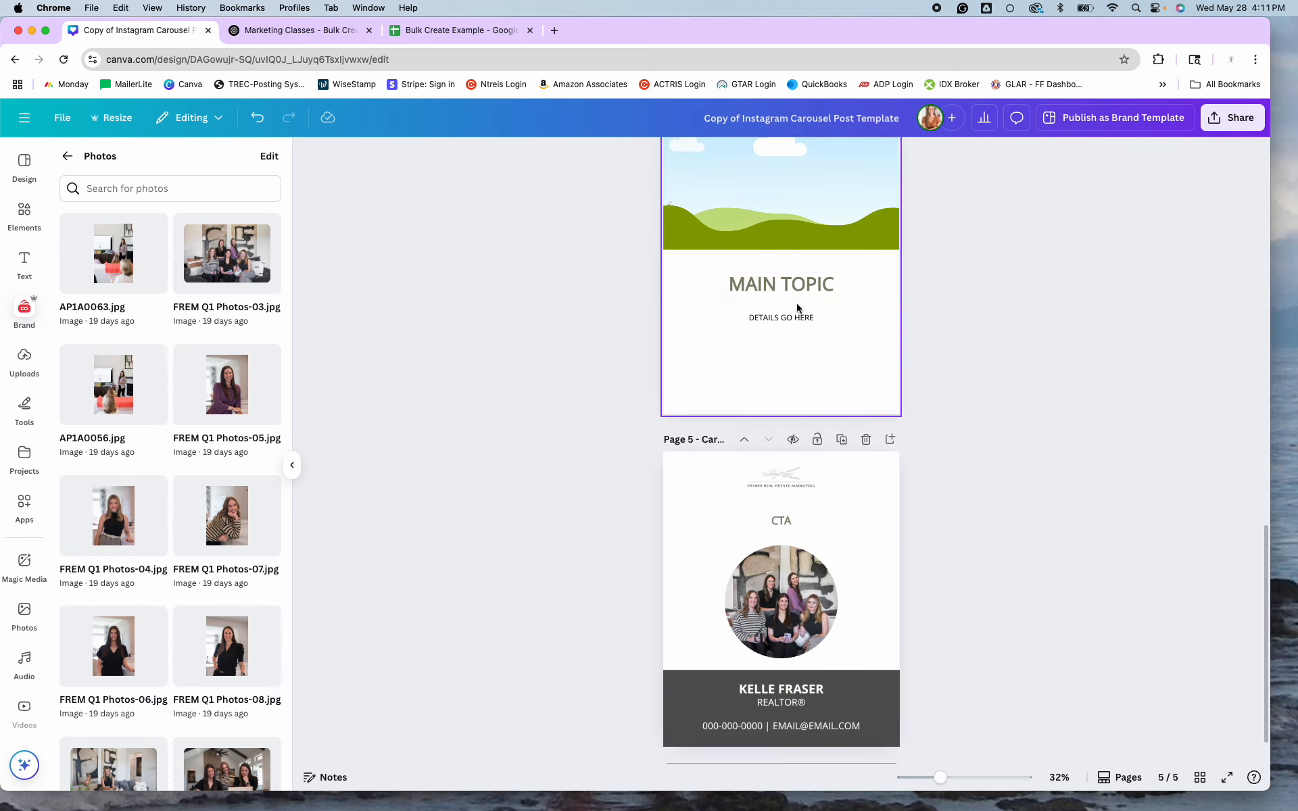
scroll(798, 317, down, 1)
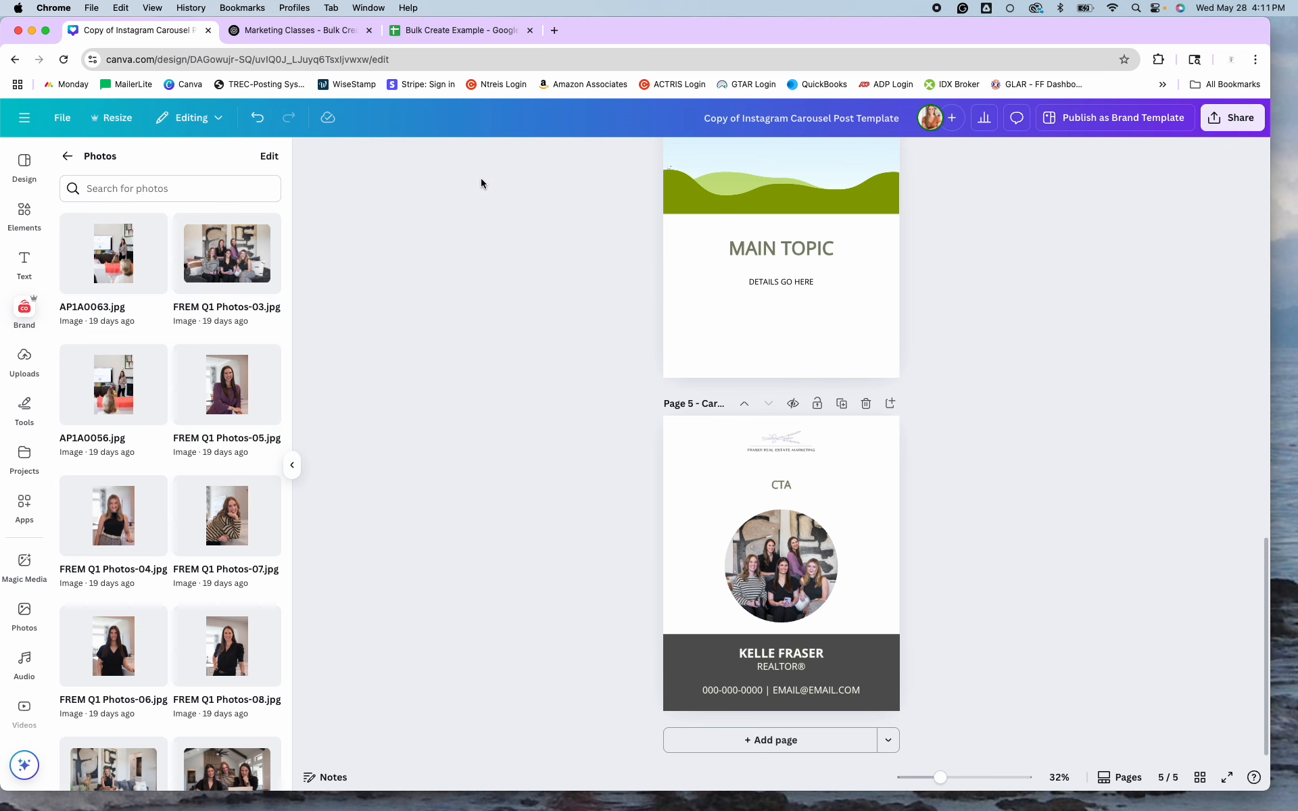
click(325, 31)
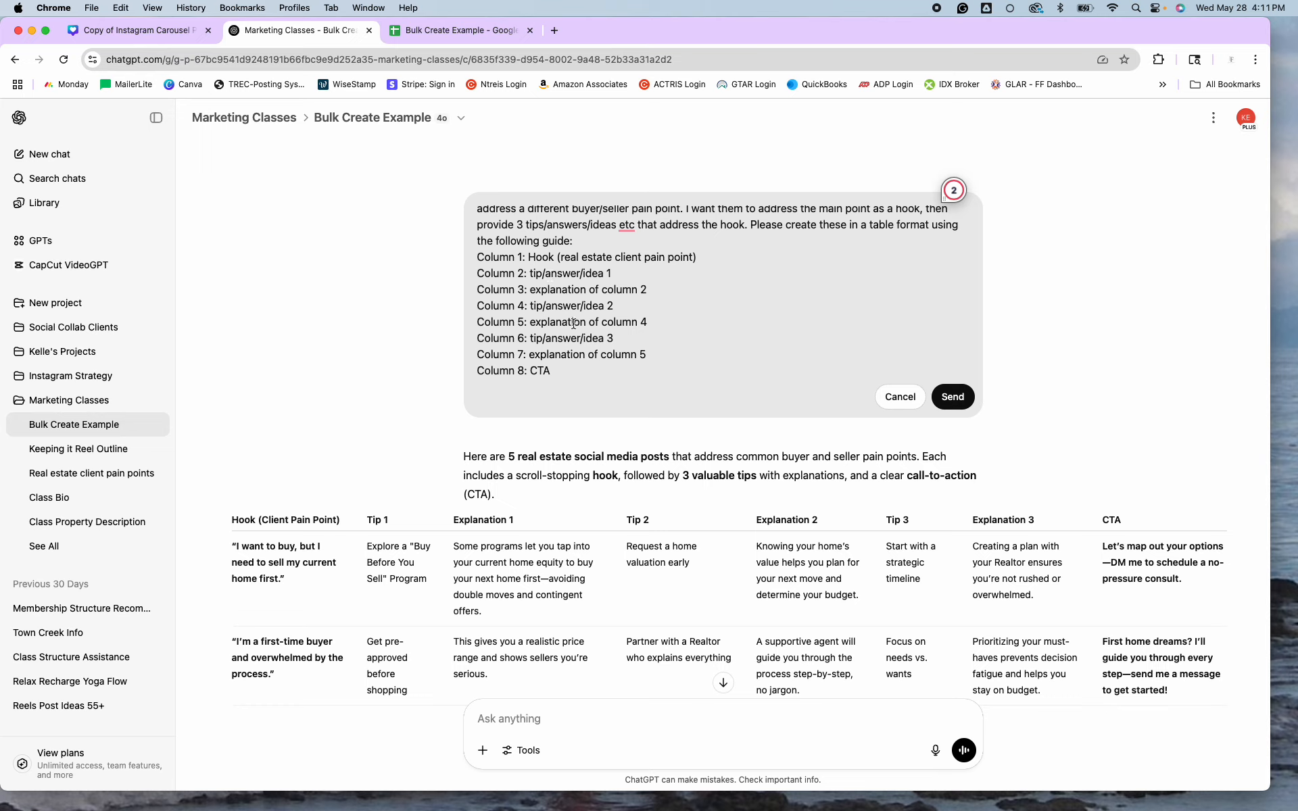
Send the revised Frisco prompt and copy ChatGPT's new five-post table.
click(953, 397)
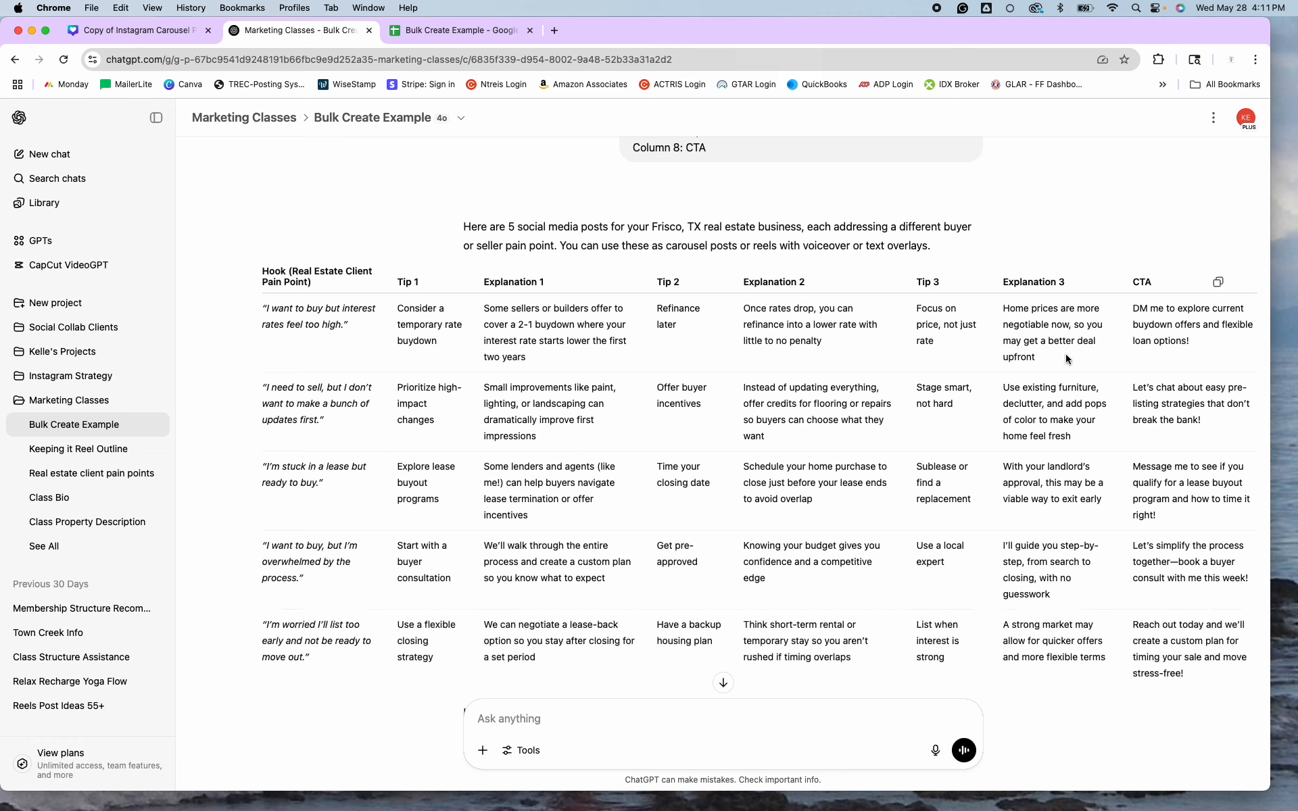
scroll(1061, 418, down, 2)
scroll(1061, 413, up, 3)
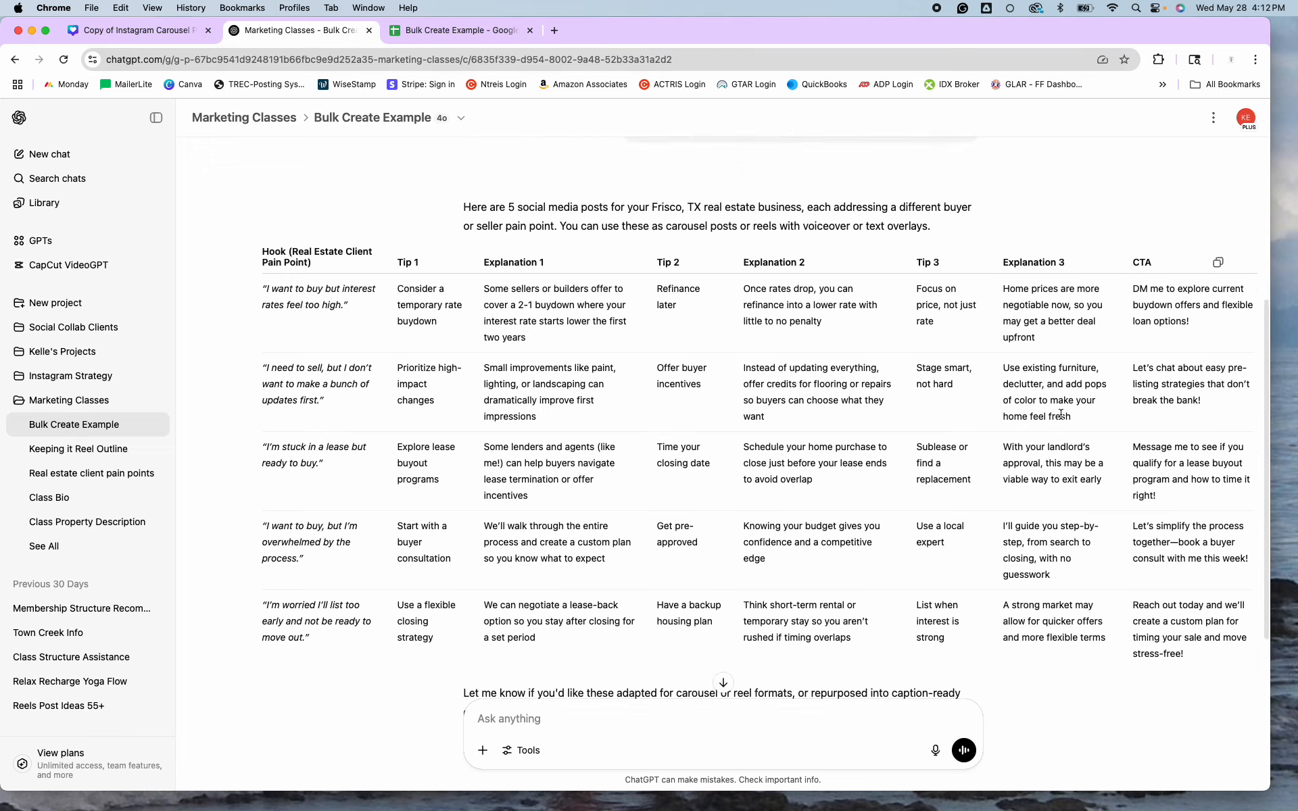
scroll(841, 419, down, 5)
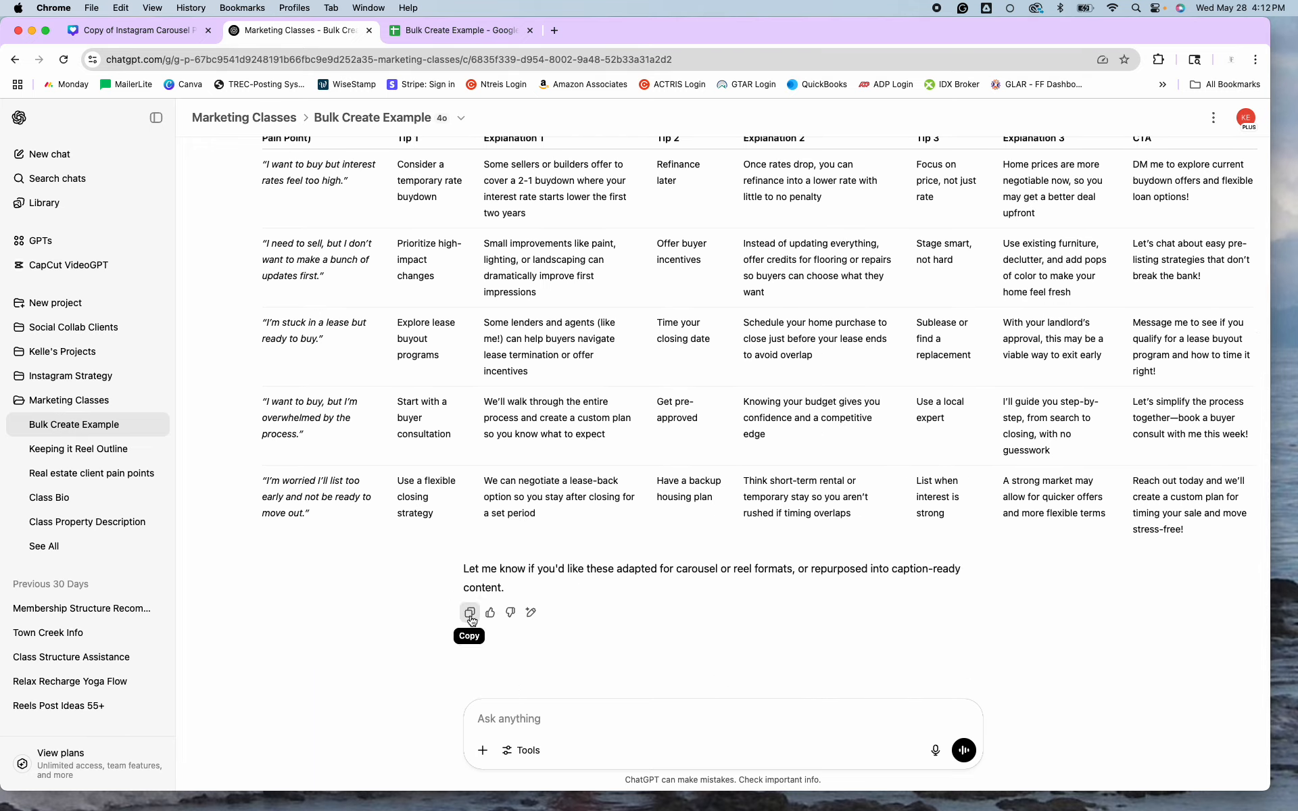
click(468, 613)
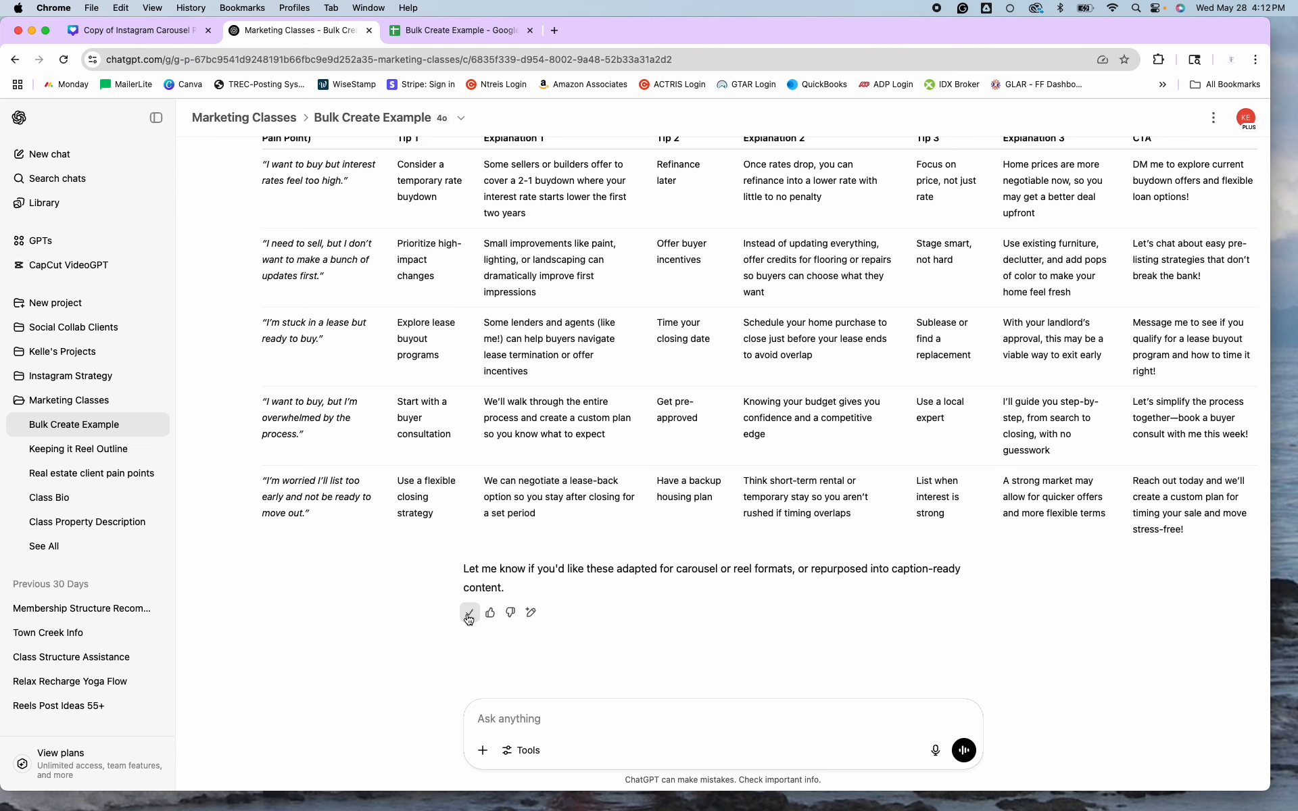
Clear the old table from rows 1–6 and paste the new tips table at A1.
click(451, 31)
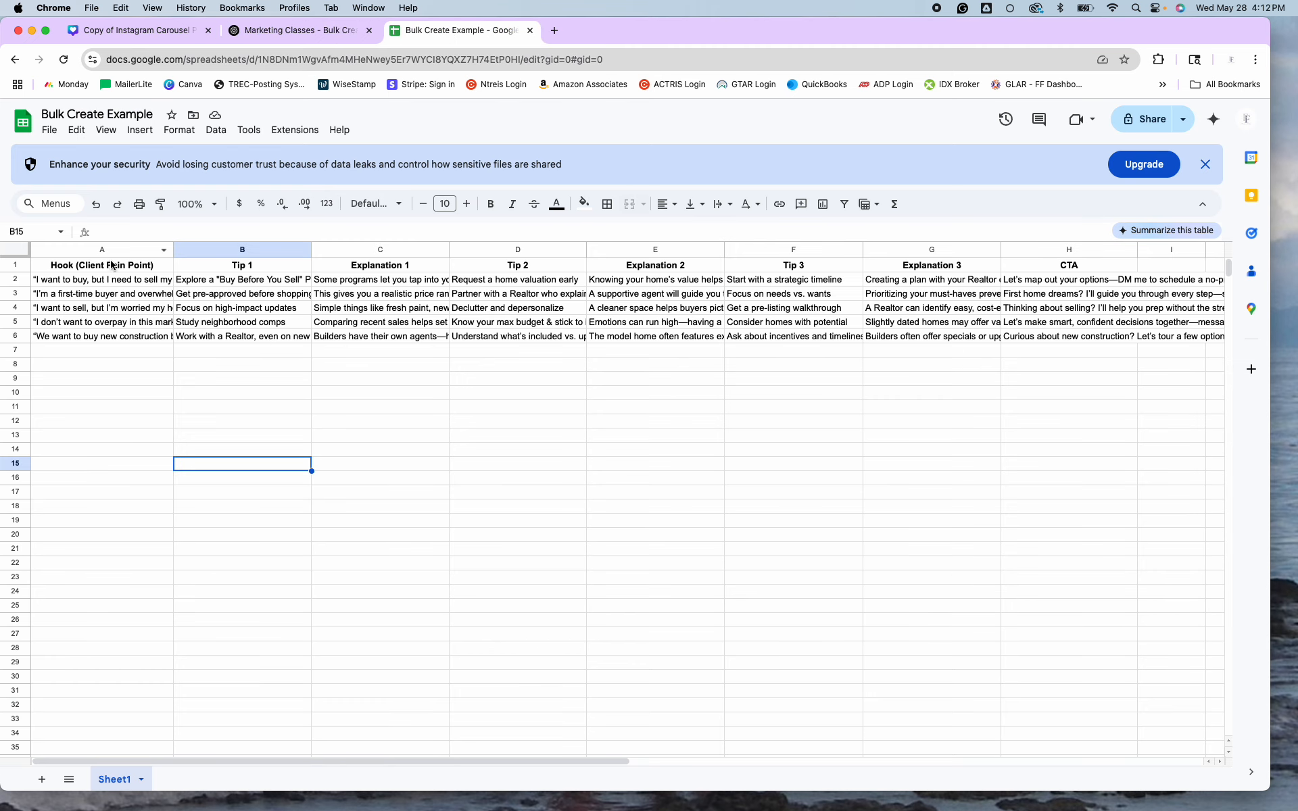
click(20, 263)
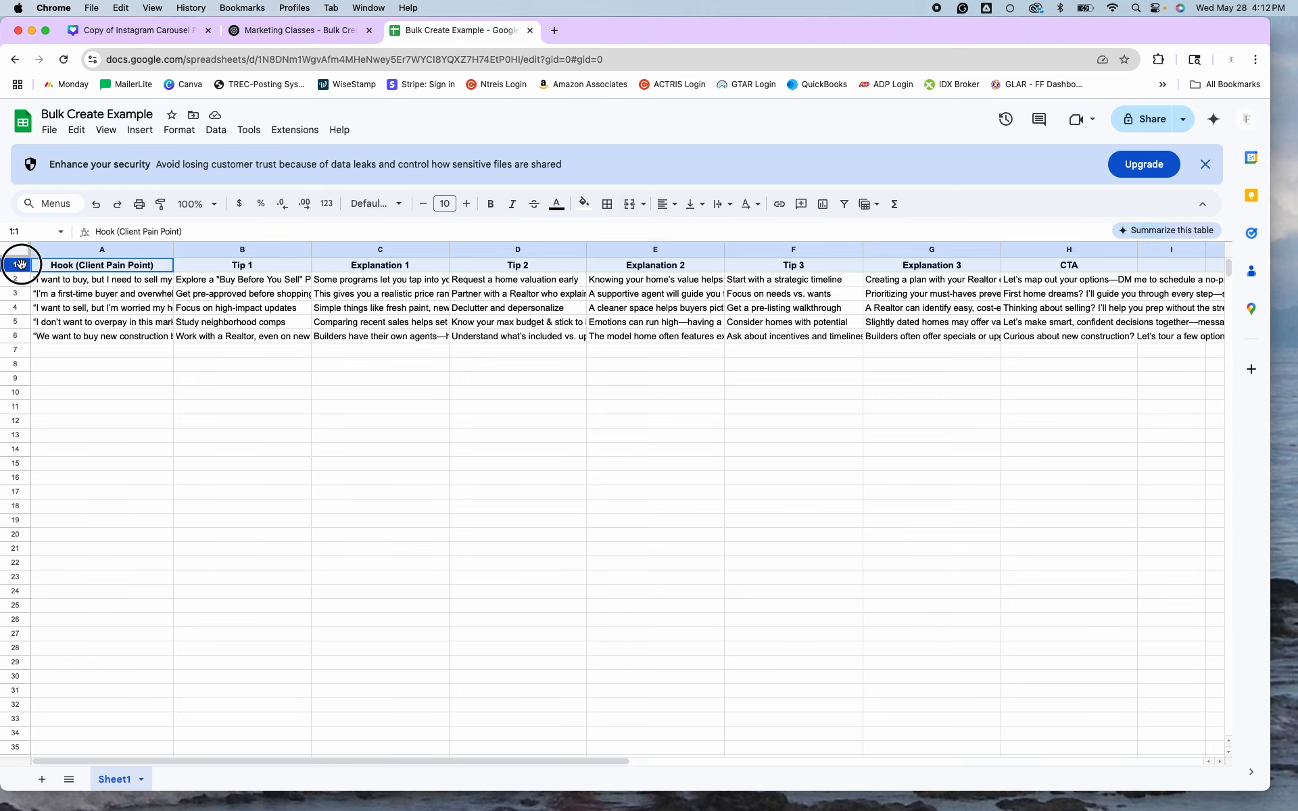
shift+click(17, 334)
key(Delete)
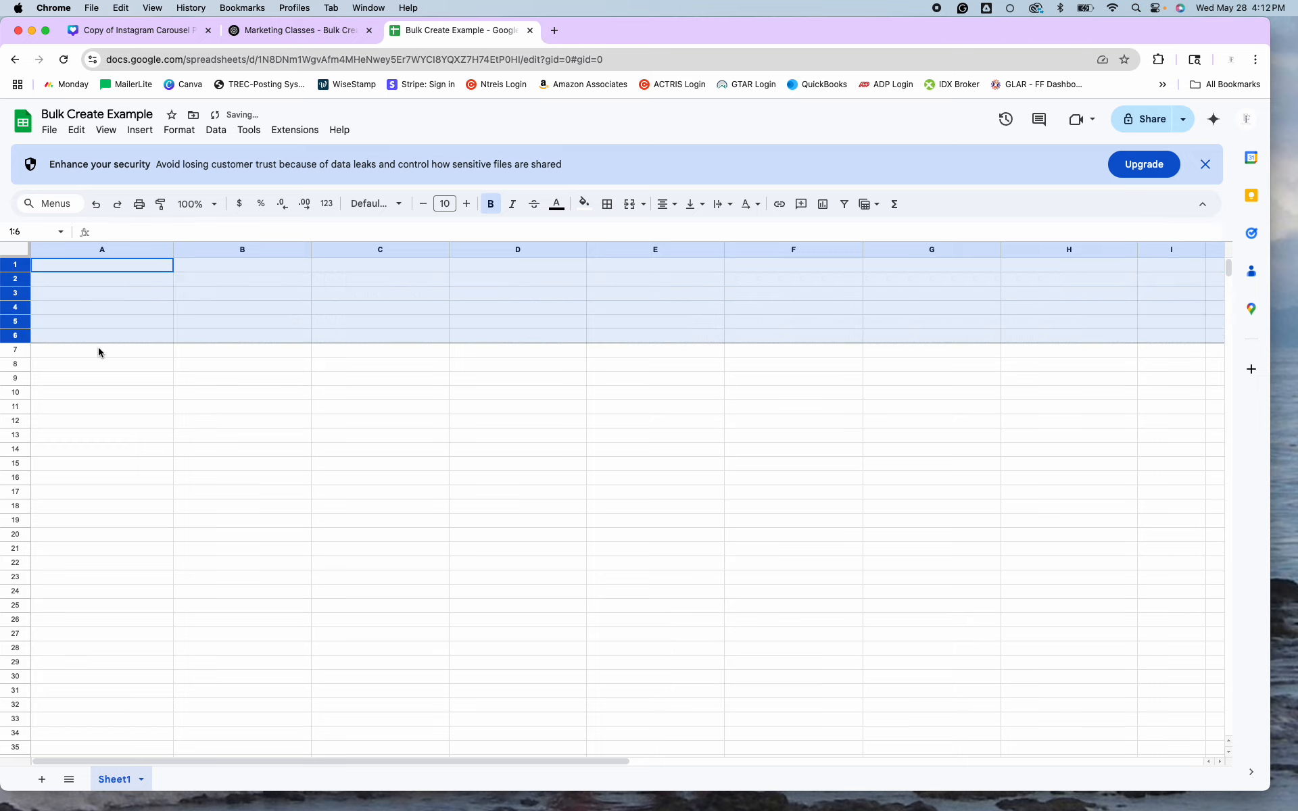
click(99, 347)
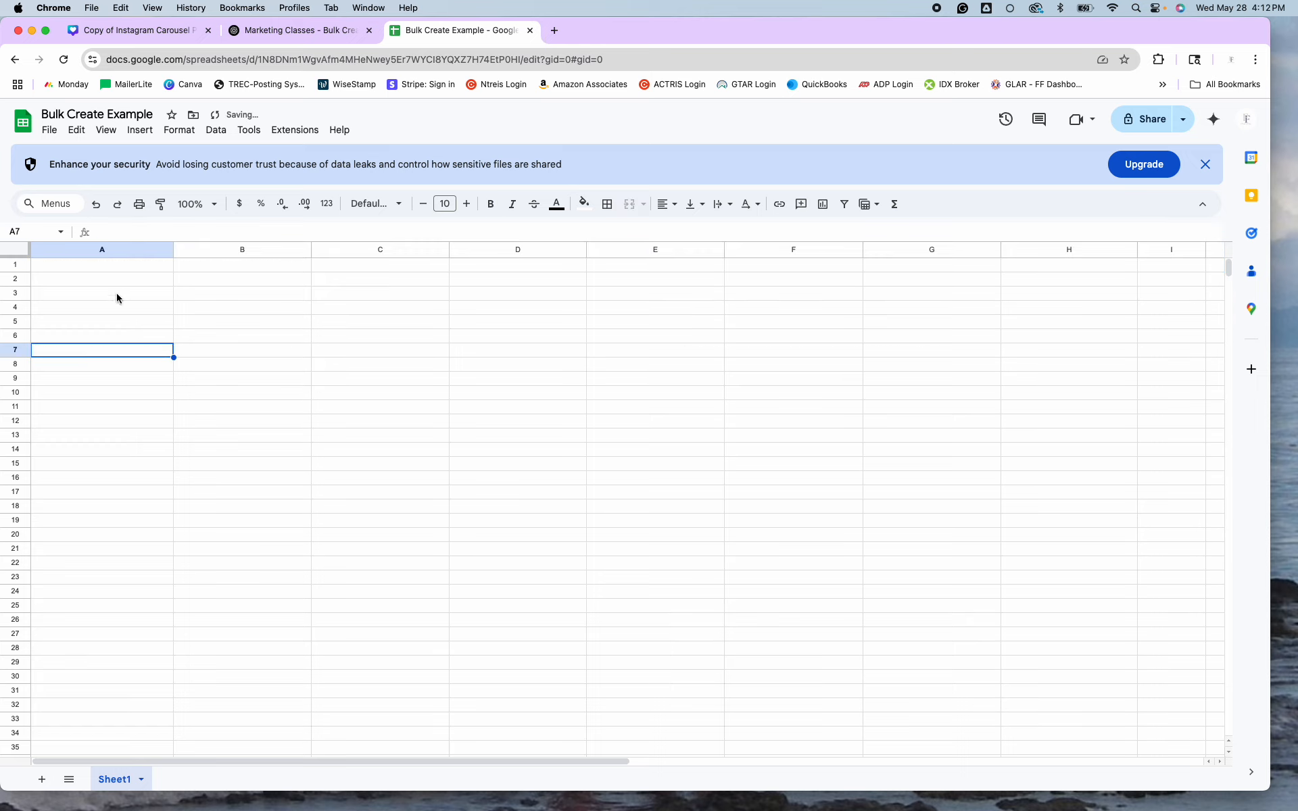
click(74, 267)
right_click(73, 268)
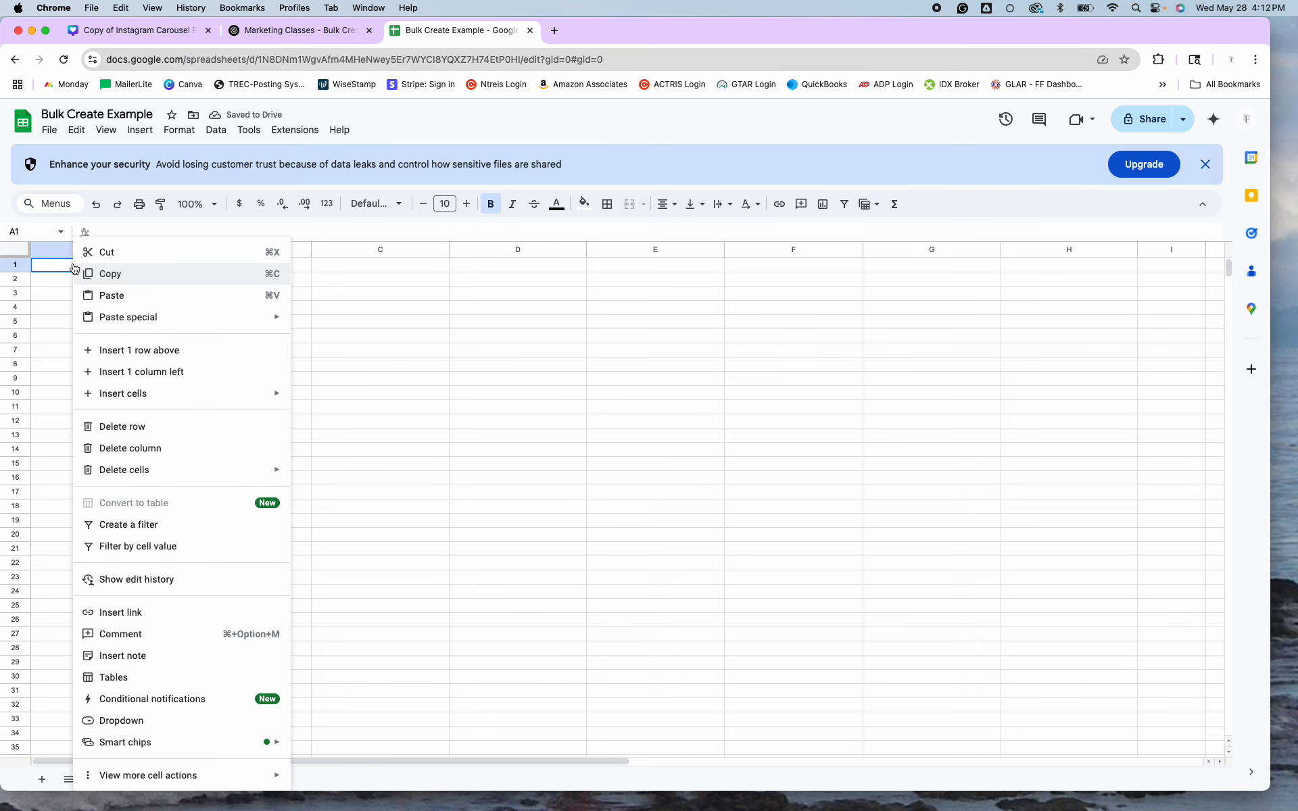
click(101, 279)
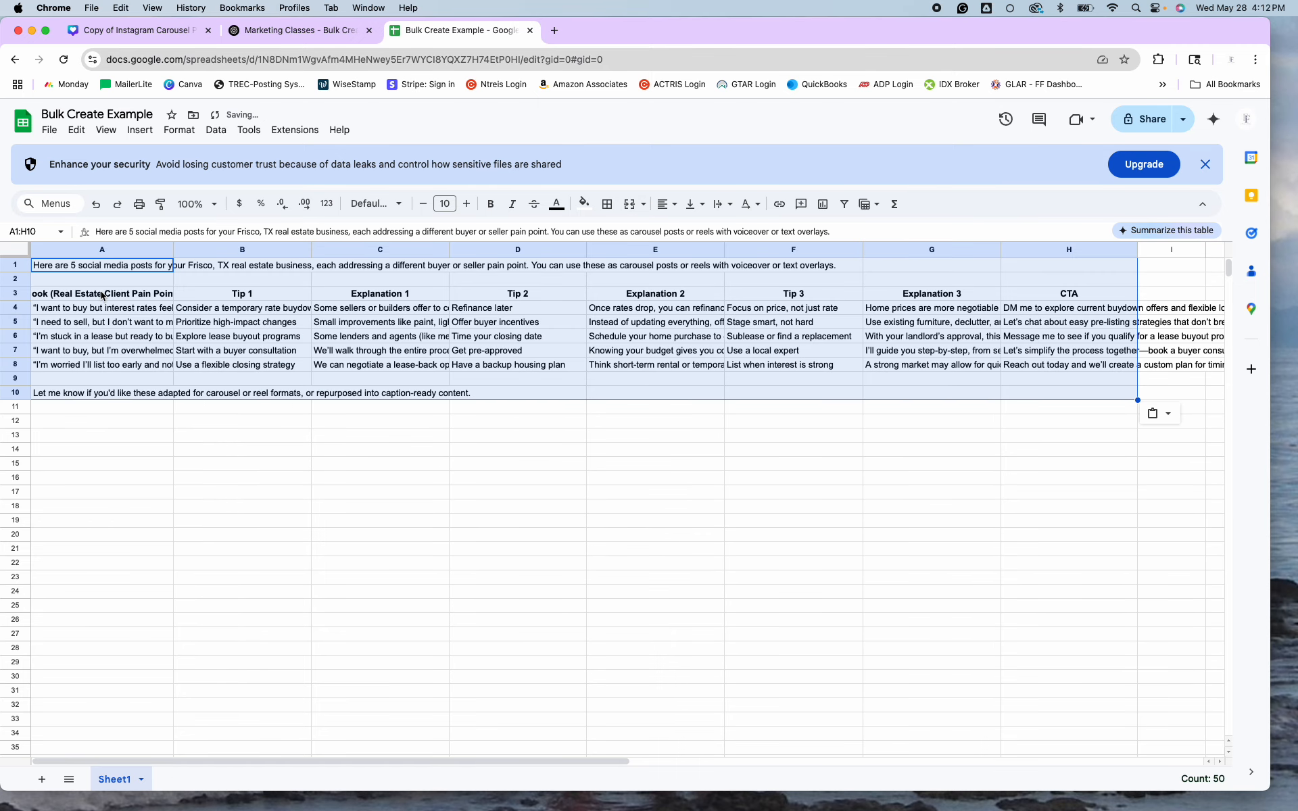
click(191, 425)
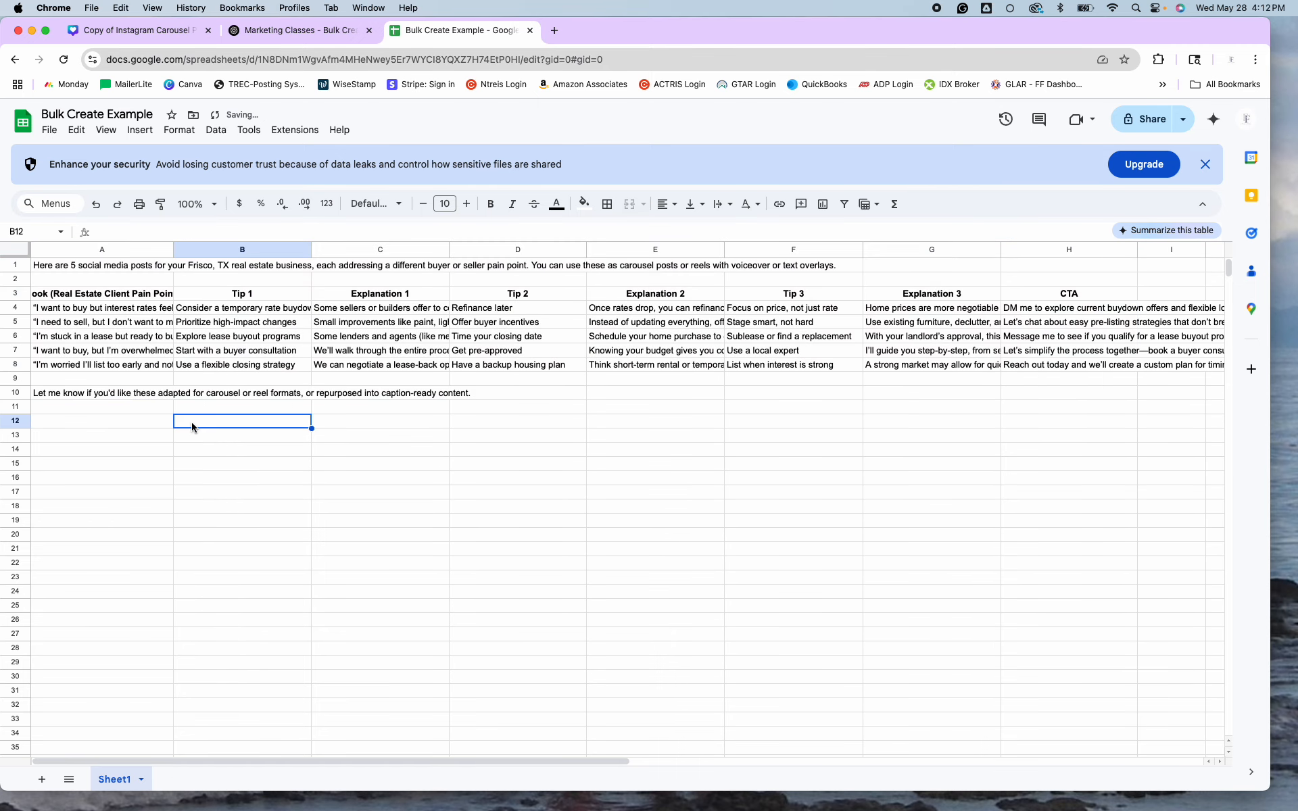
Remove the intro and closing sentences and delete empty rows 1–2 so headers start in row 1.
click(25, 267)
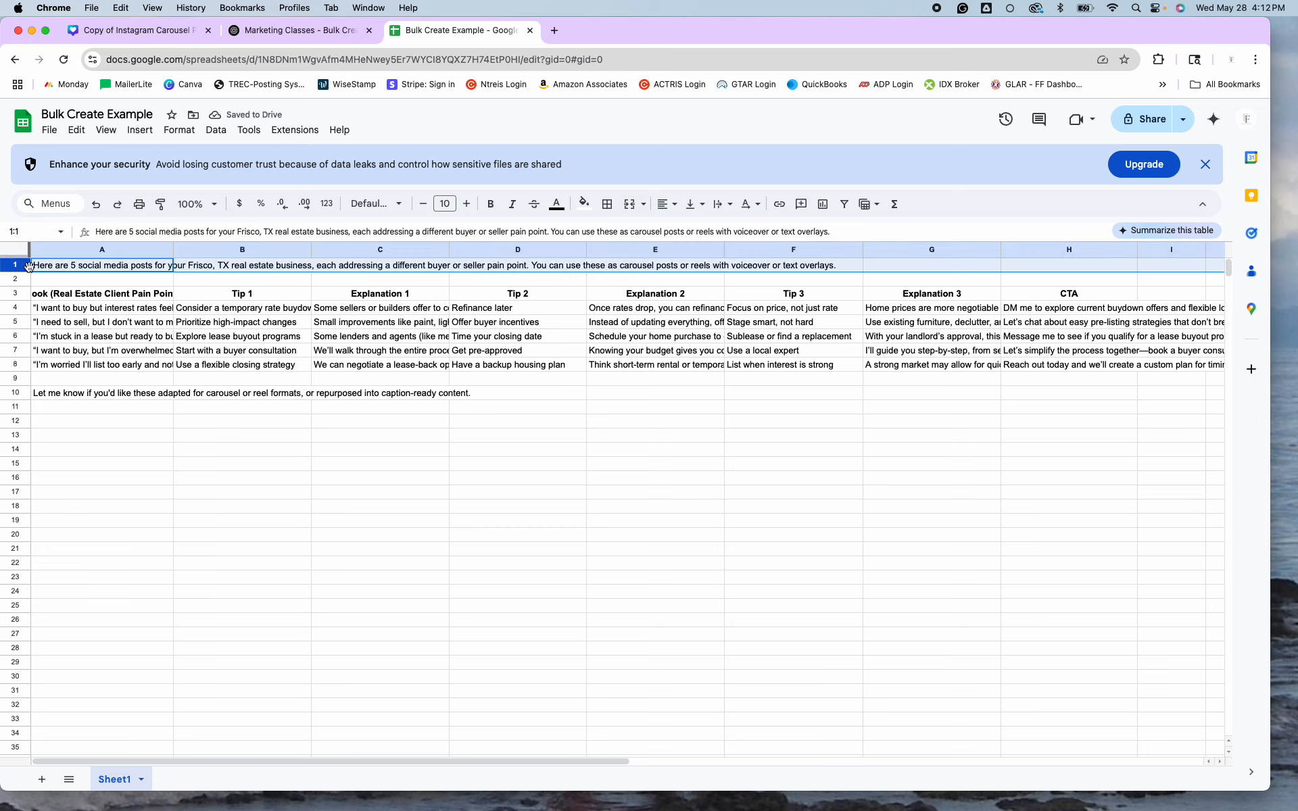
key(Delete)
click(23, 394)
key(Delete)
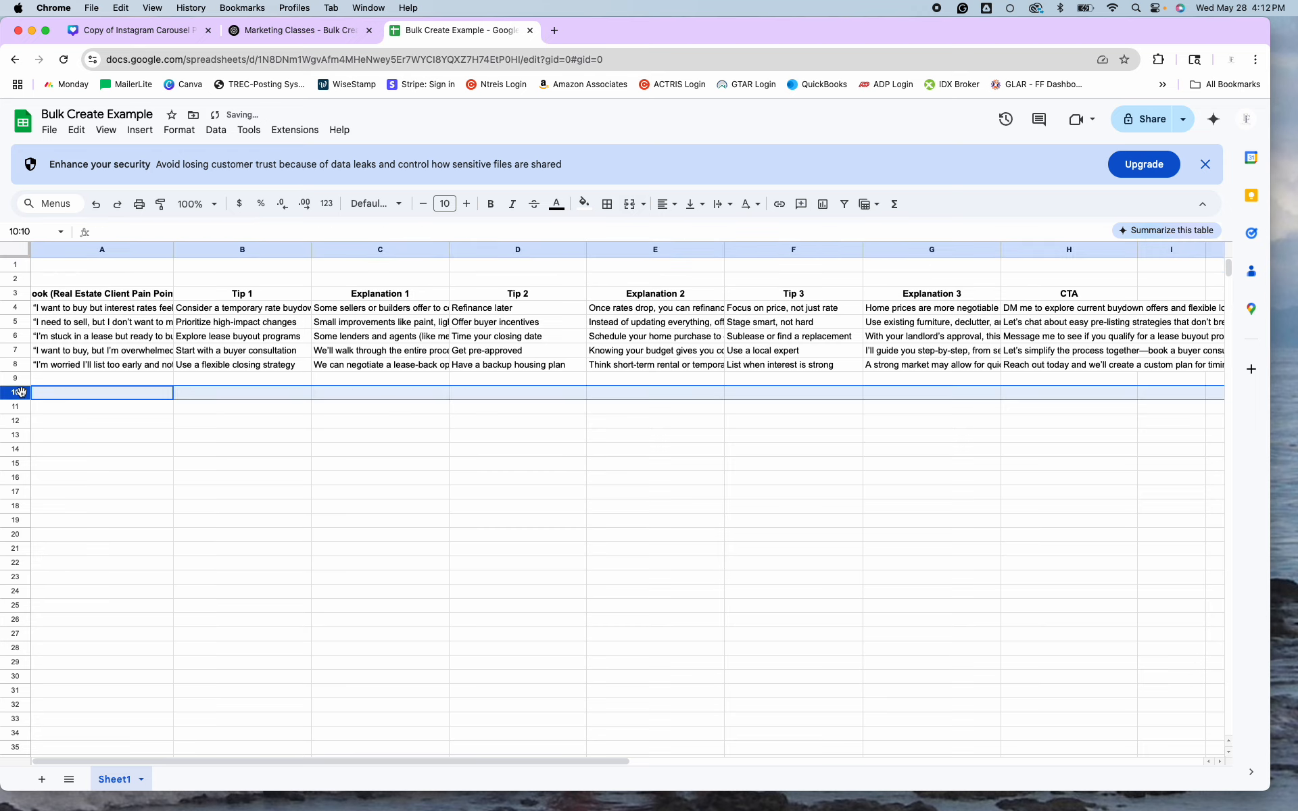
click(22, 281)
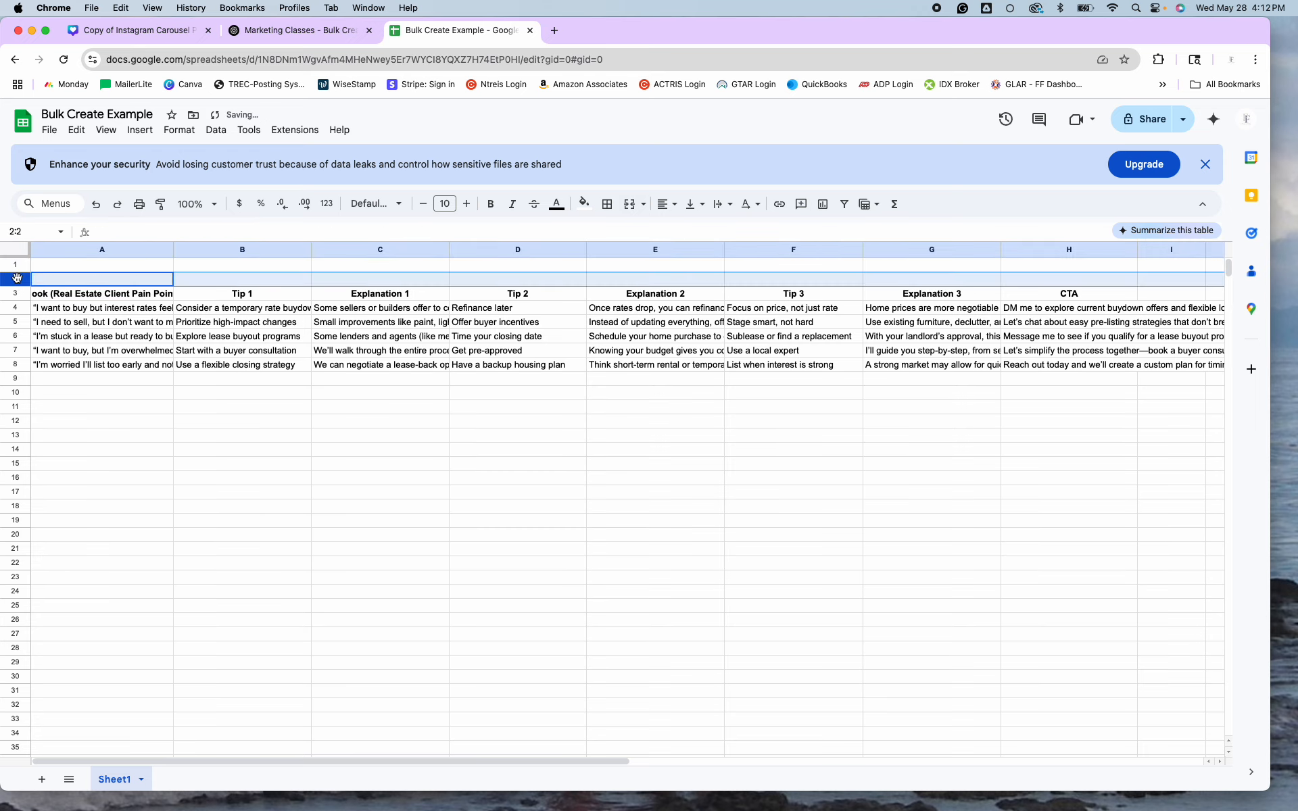
shift+click(17, 265)
right_click(17, 267)
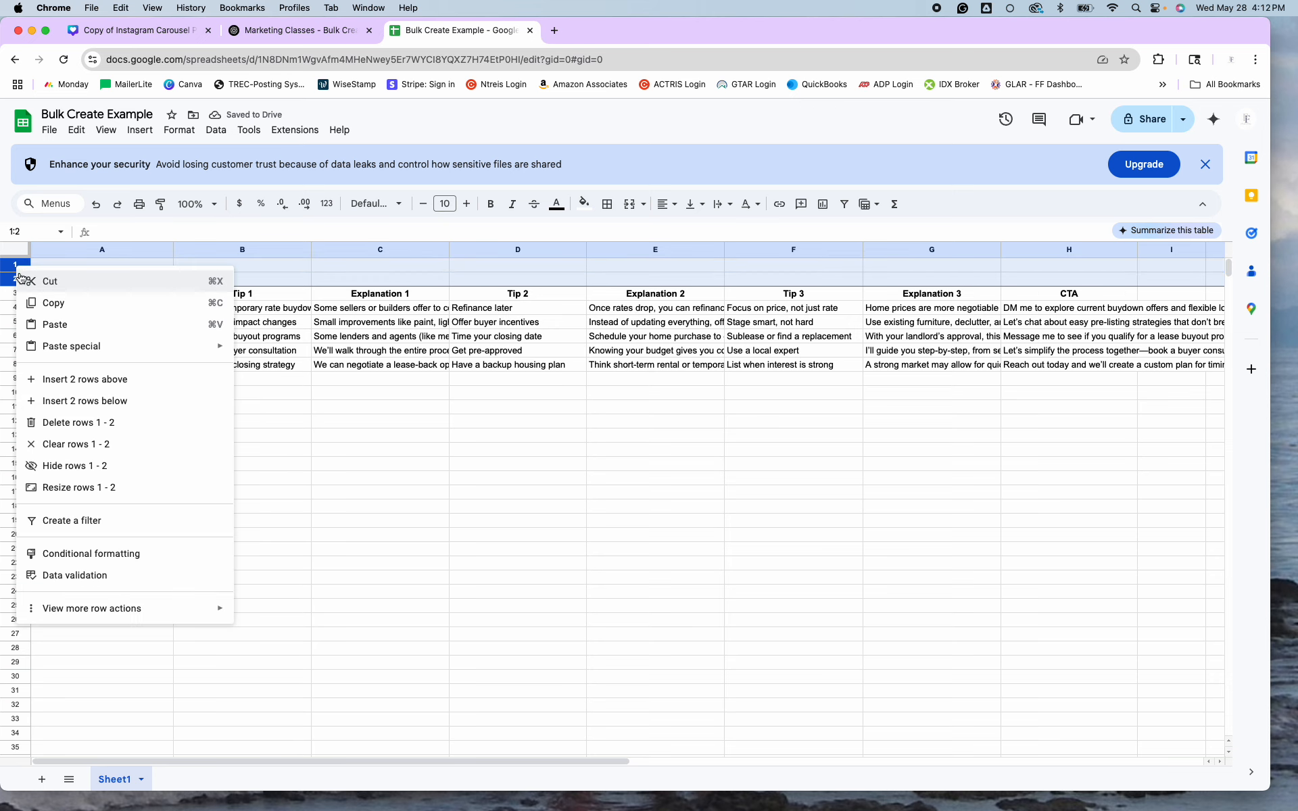
click(69, 423)
click(307, 351)
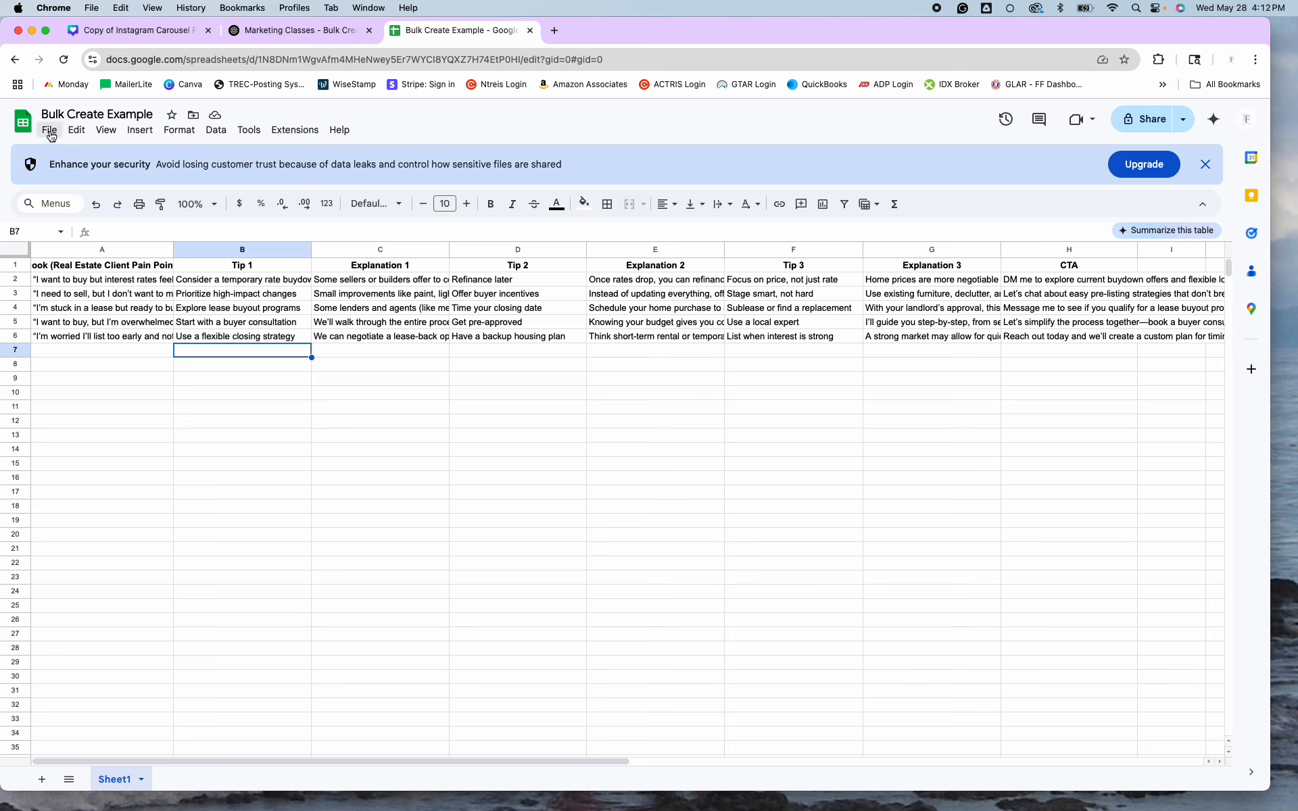
Download the sheet as a Comma Separated Values (.csv) file.
click(52, 135)
mouse_move(105, 296)
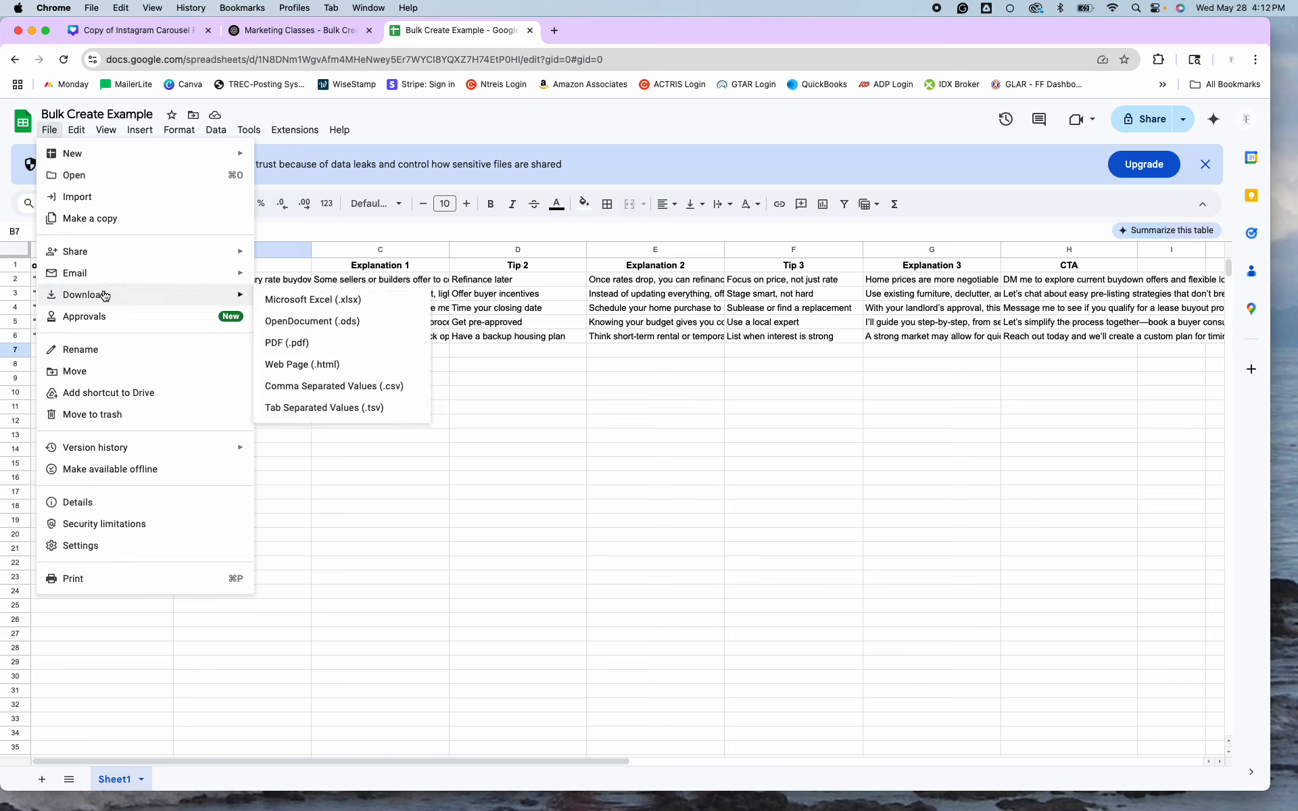
click(334, 379)
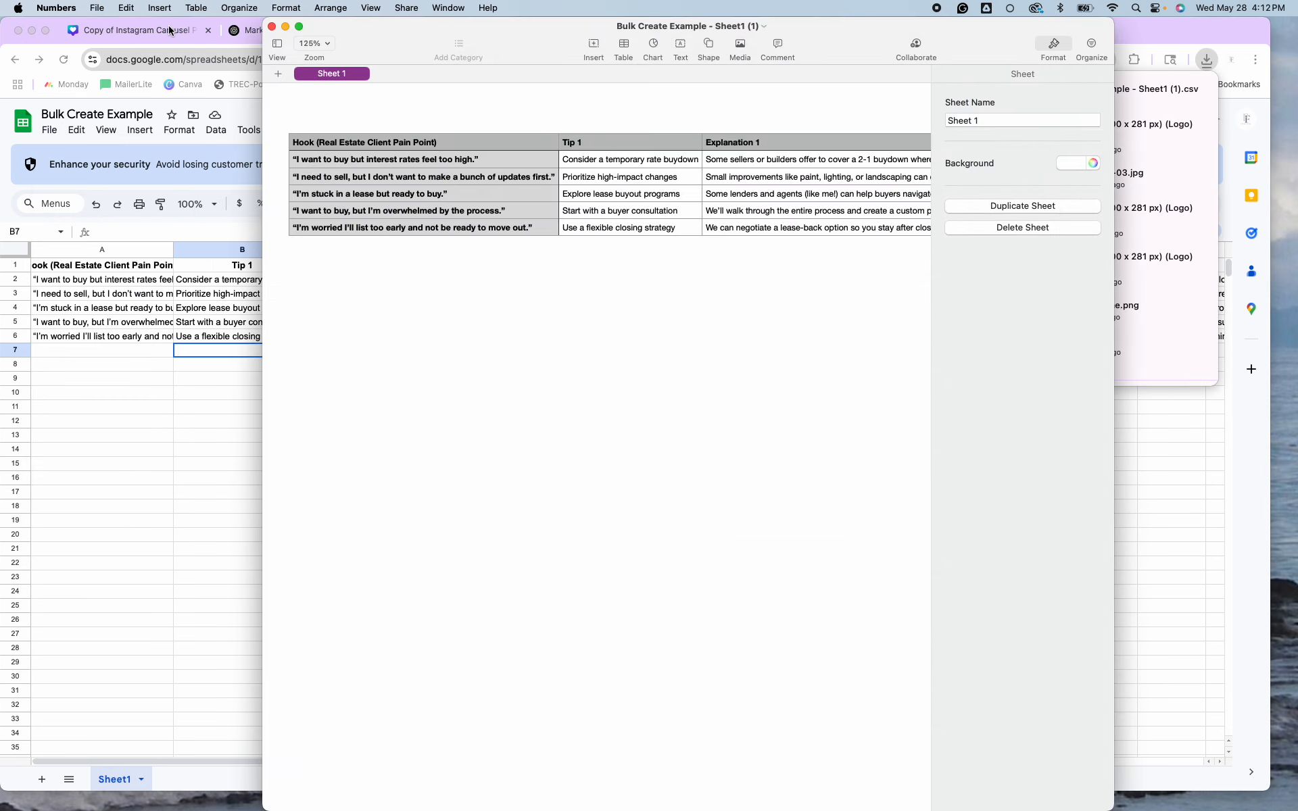
click(272, 28)
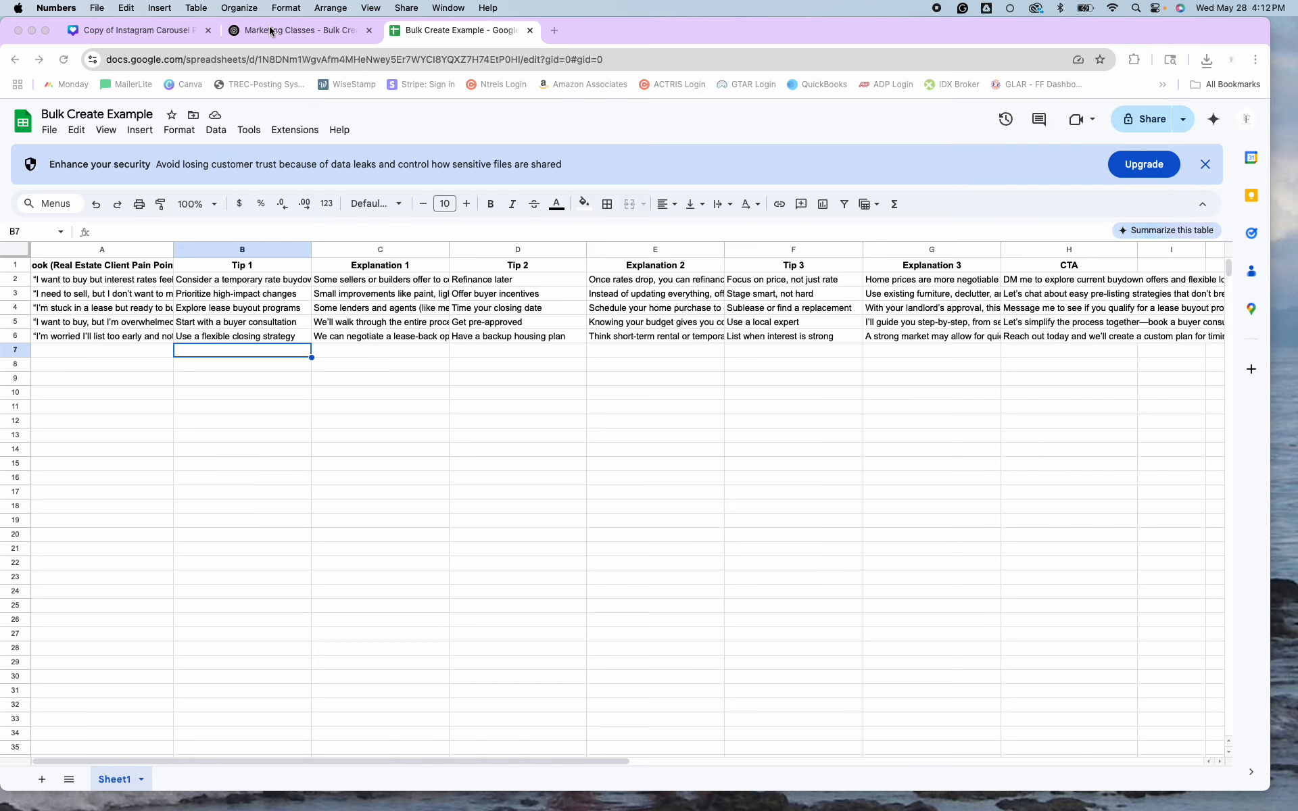
click(130, 31)
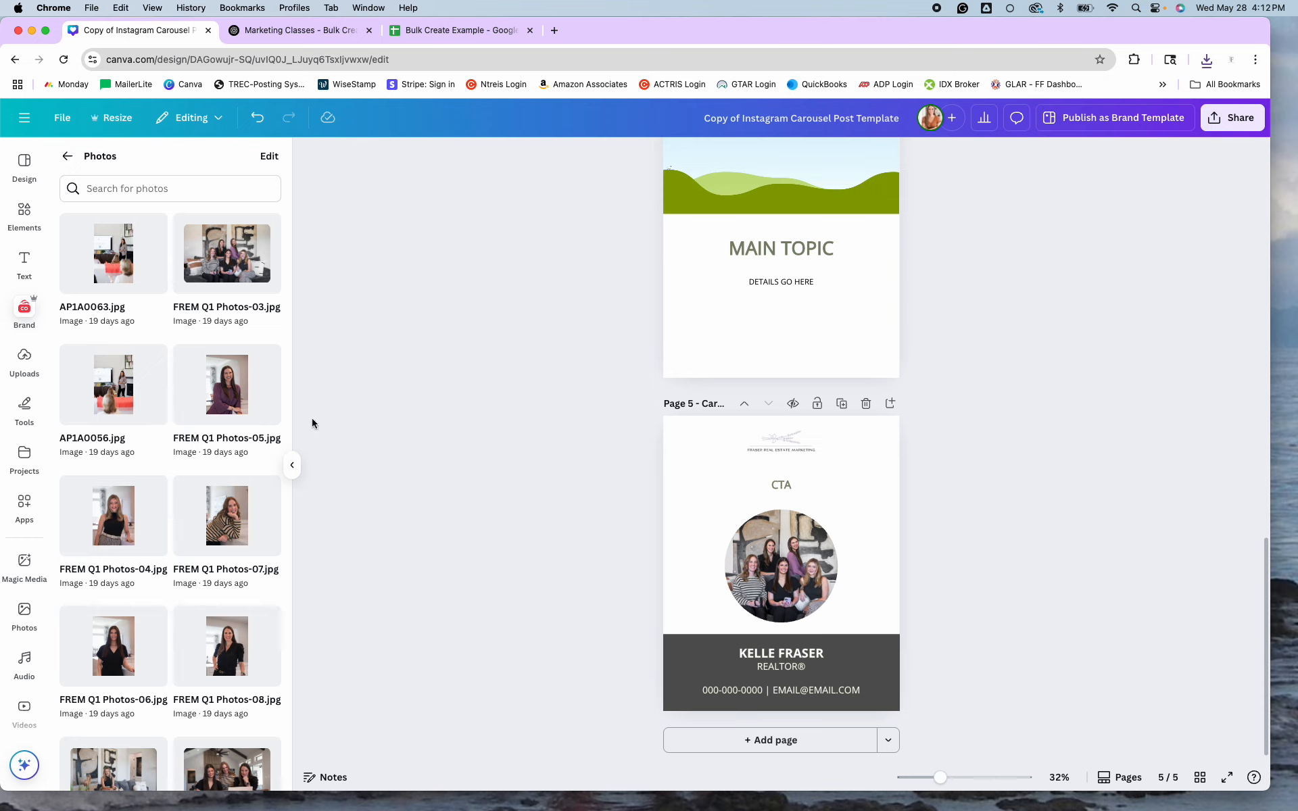
Search Canva apps for 'bulk cre' and launch the Bulk create app.
scroll(862, 423, up, 15)
scroll(862, 424, up, 4)
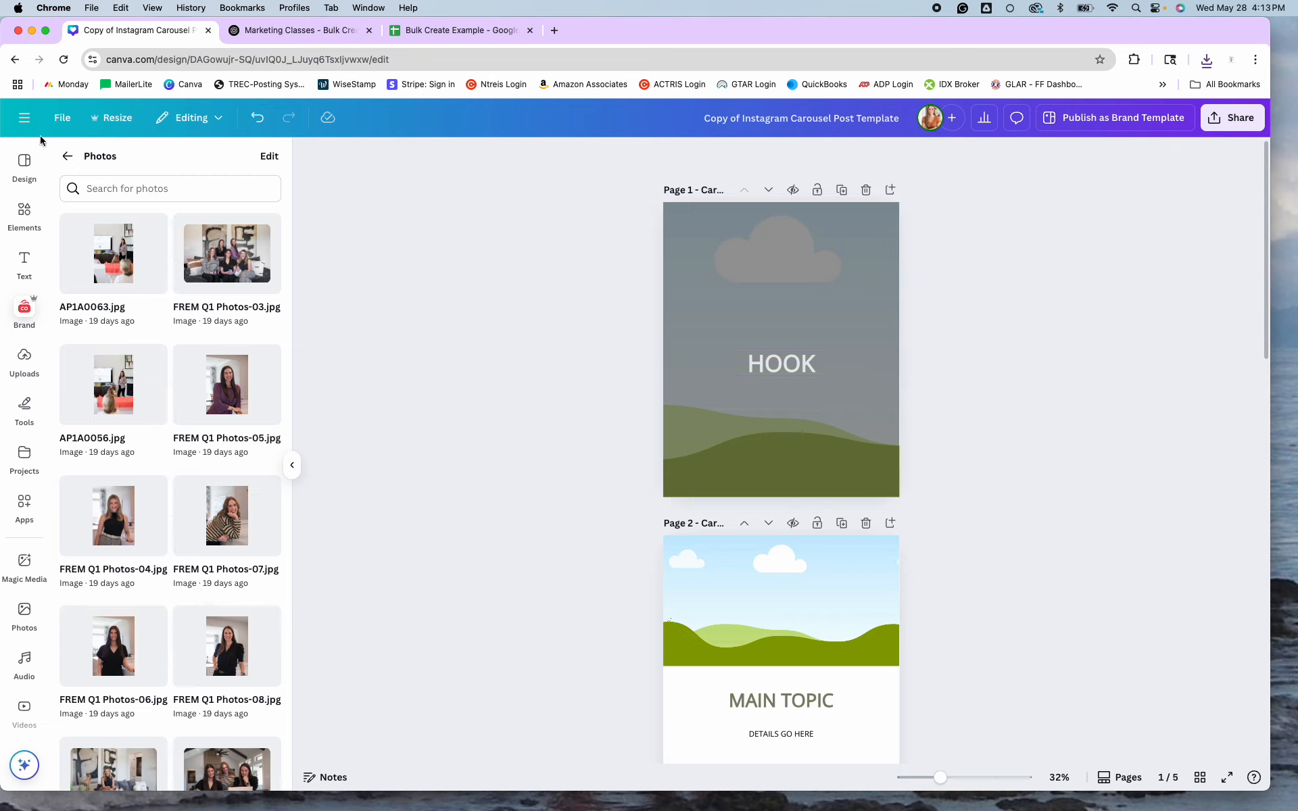
click(23, 504)
click(165, 159)
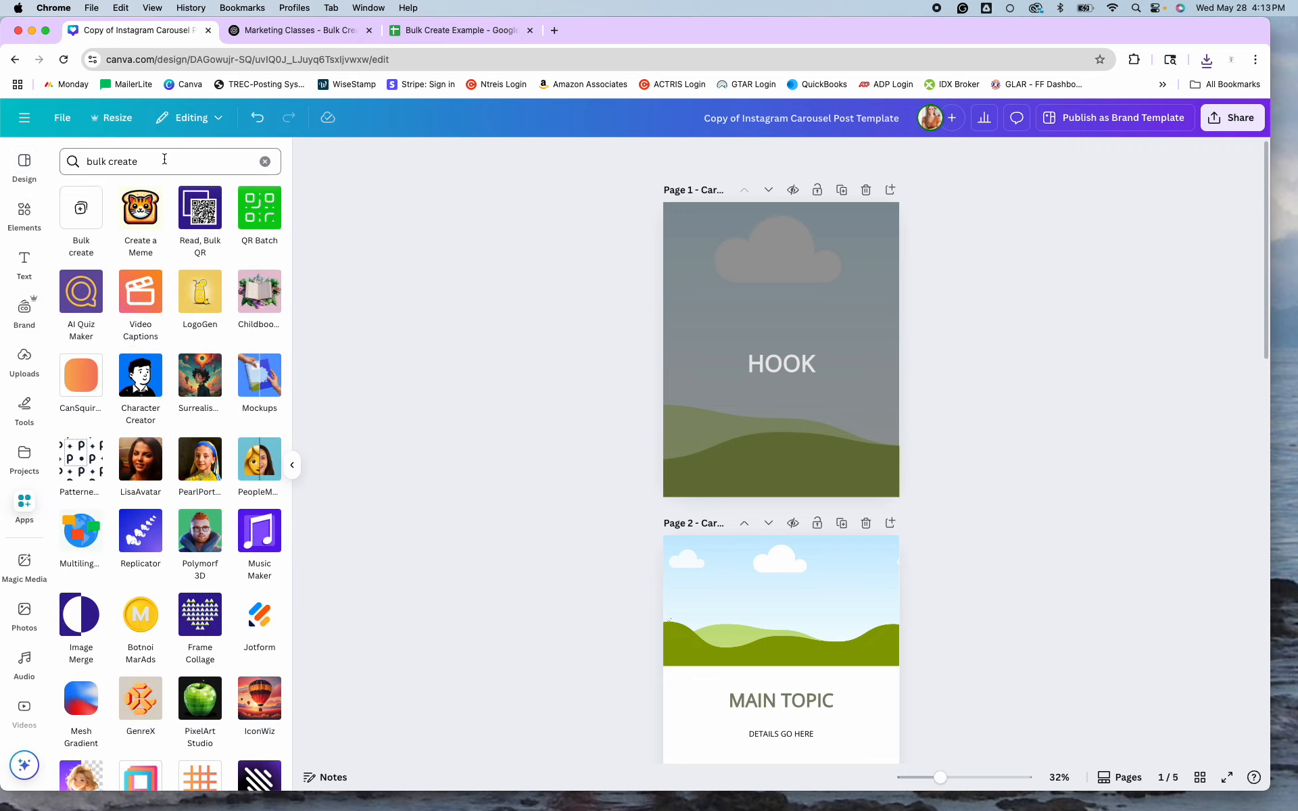
drag(164, 159, 68, 161)
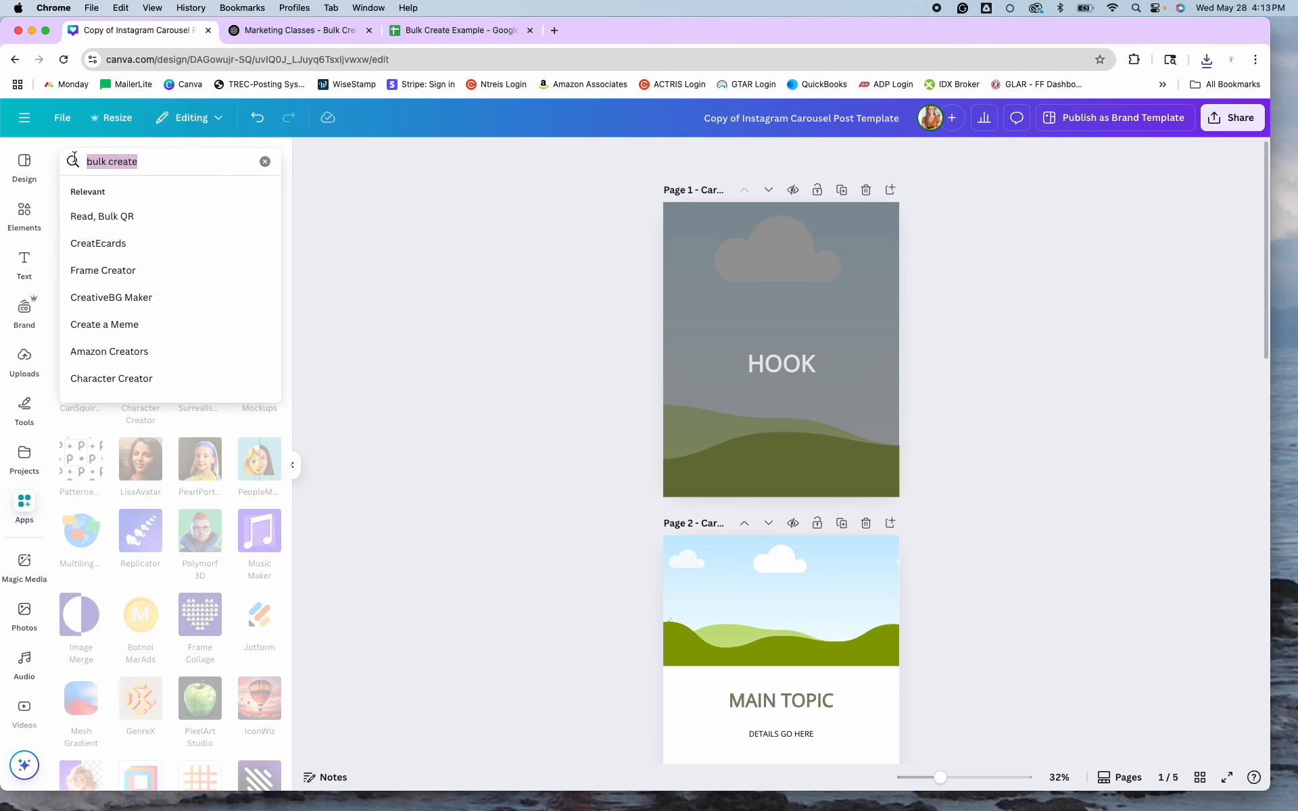
text(bulk cre)
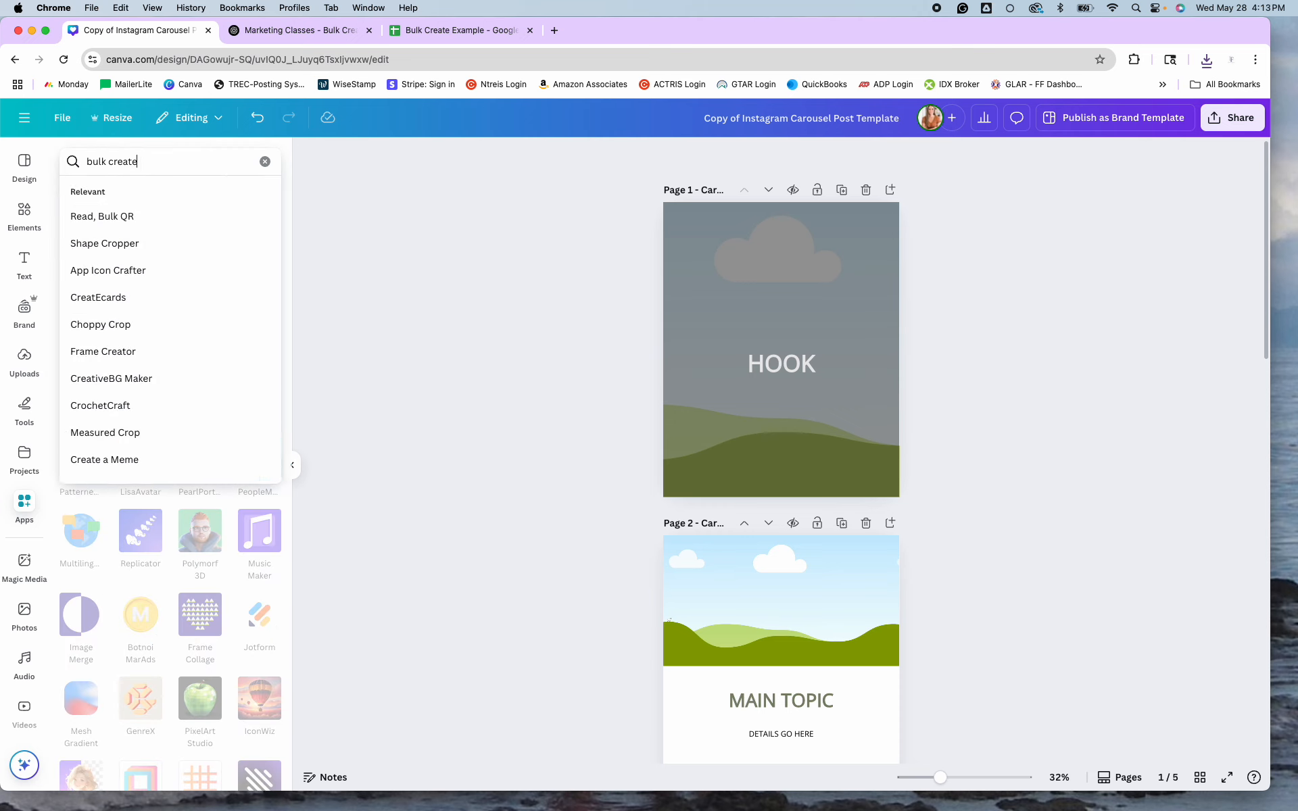
key(Return)
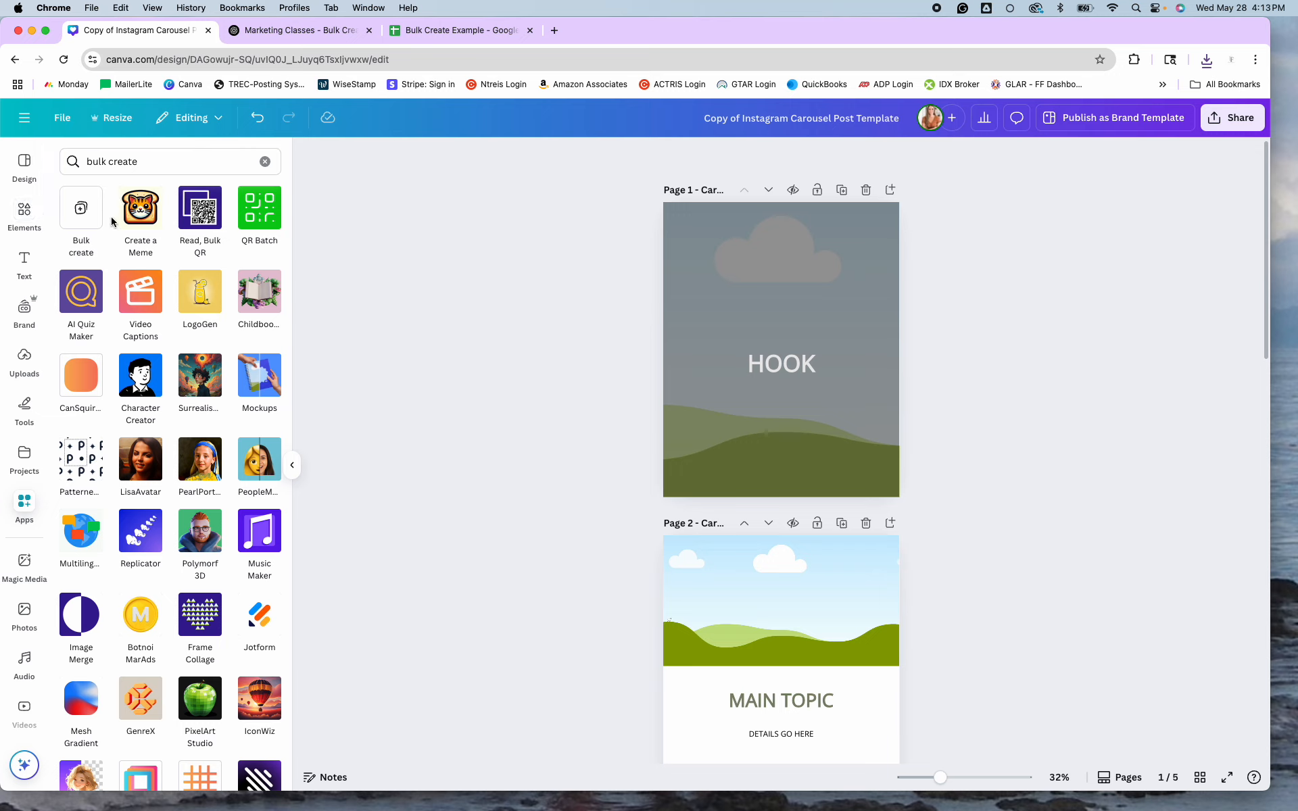
click(82, 216)
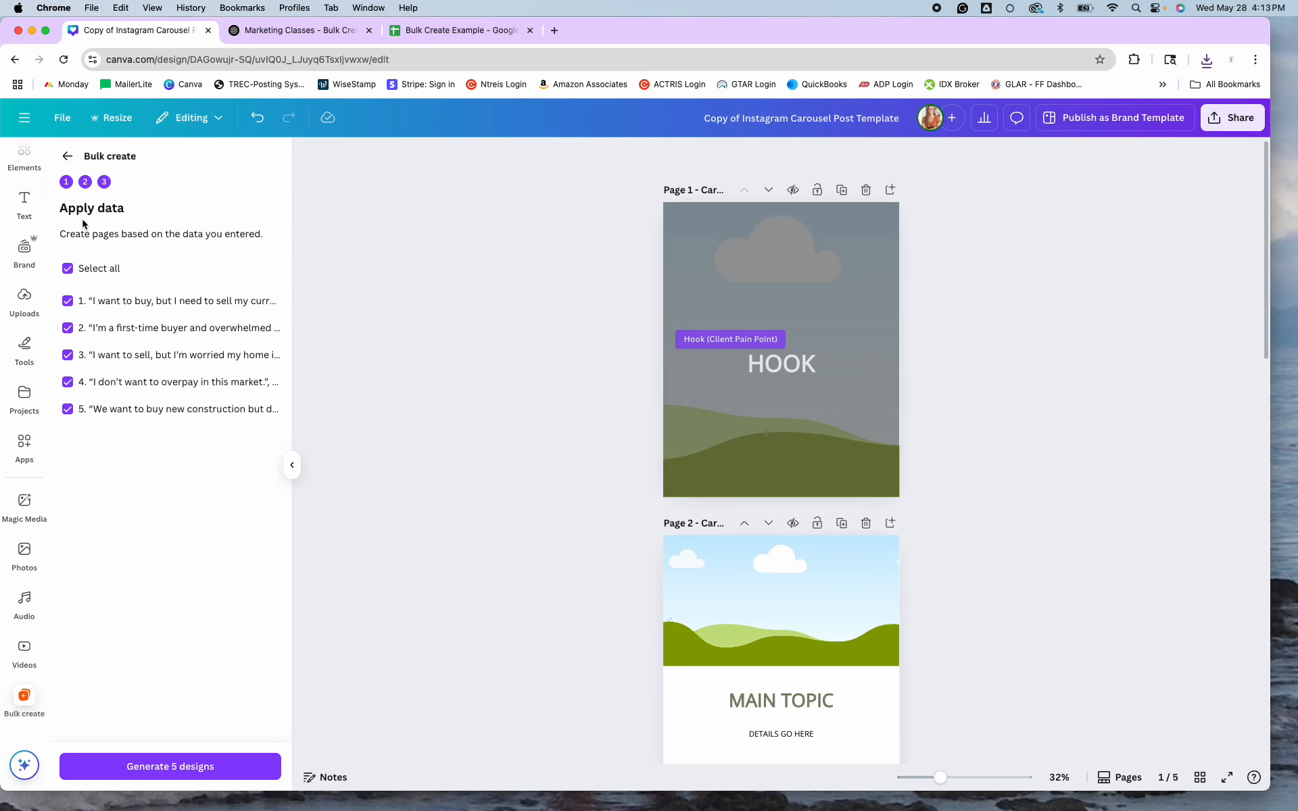
Drop the old data rows and upload 'Bulk Create Example - Sheet1 (1).csv' as the data source.
click(67, 269)
click(68, 159)
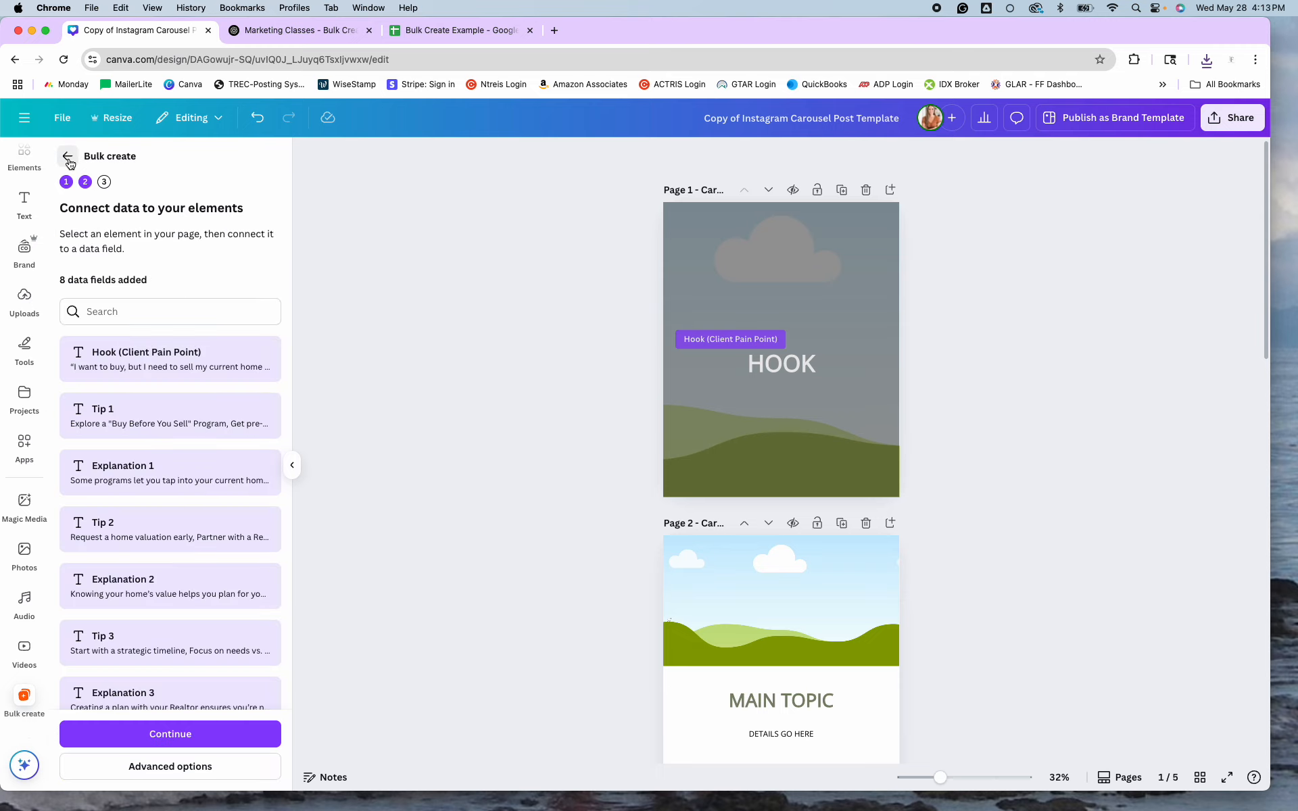
click(69, 159)
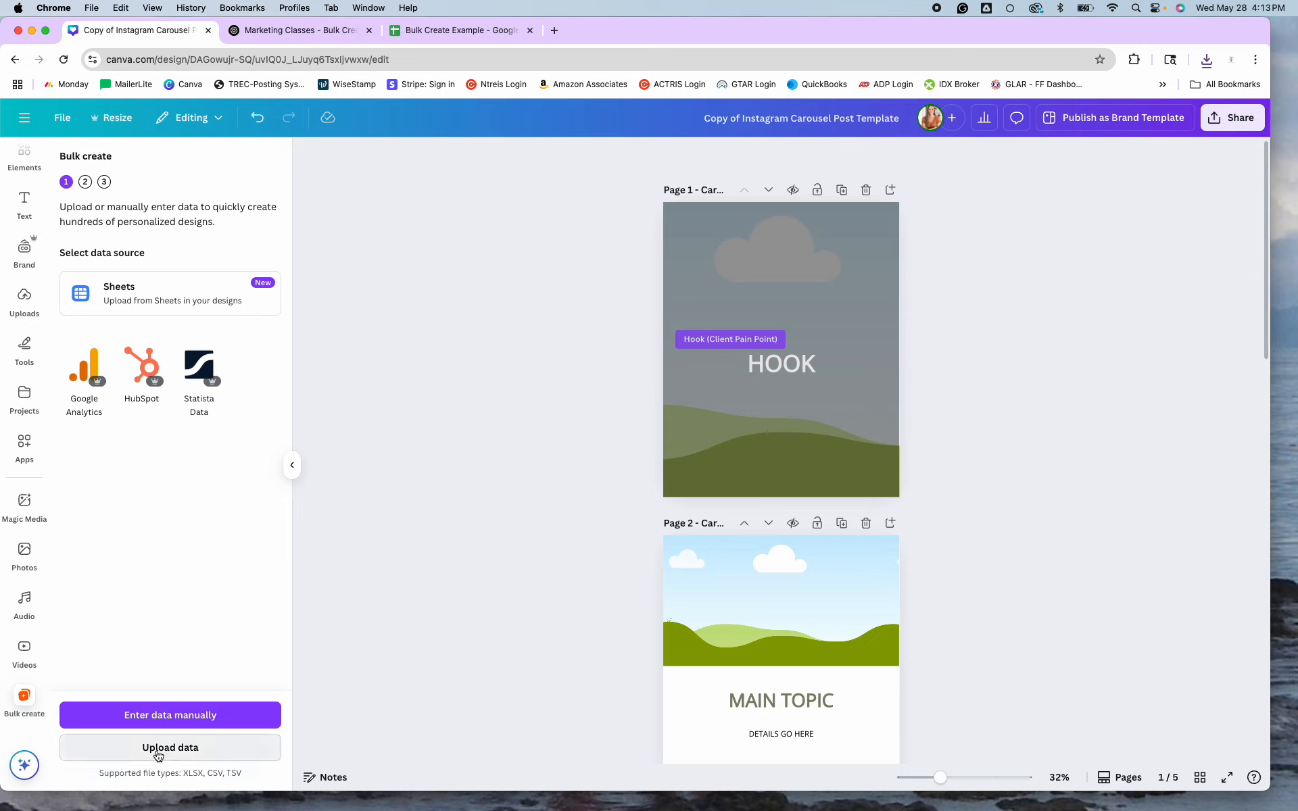
click(175, 752)
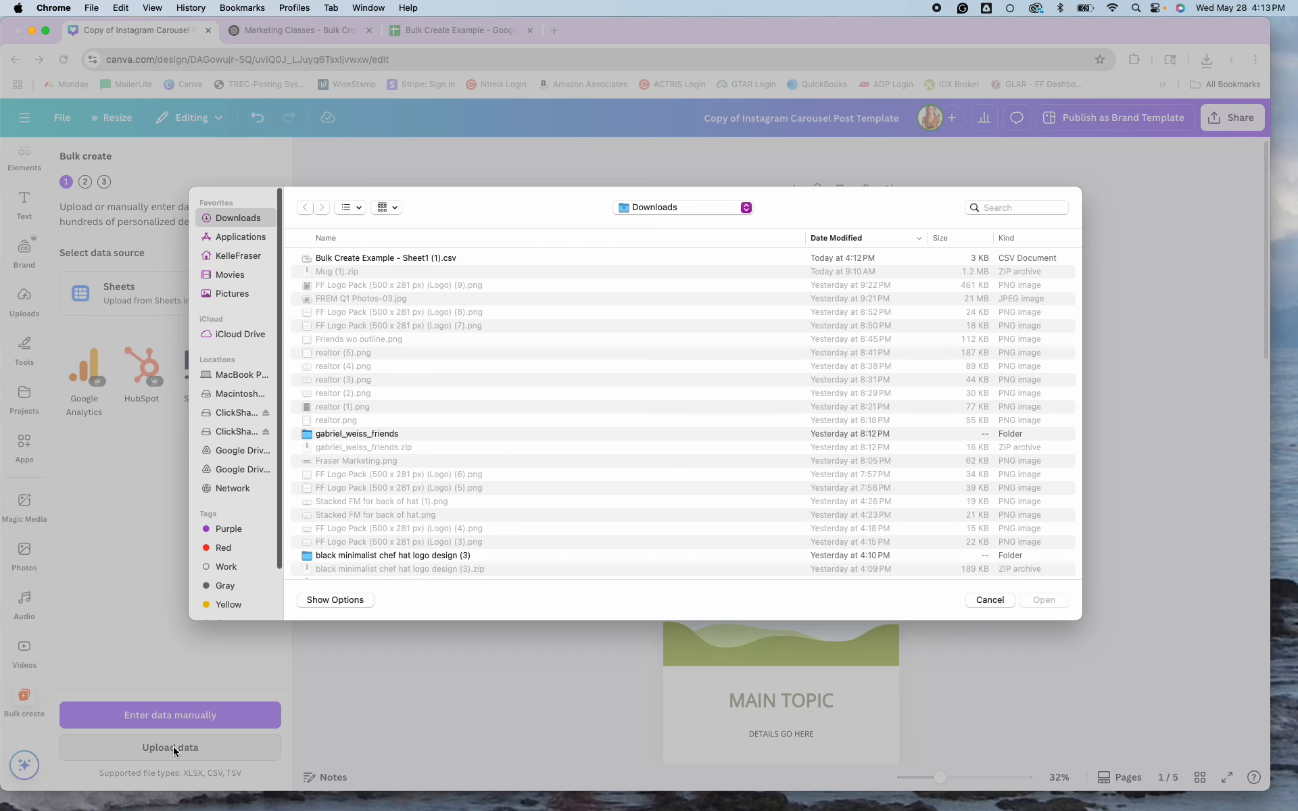
click(409, 258)
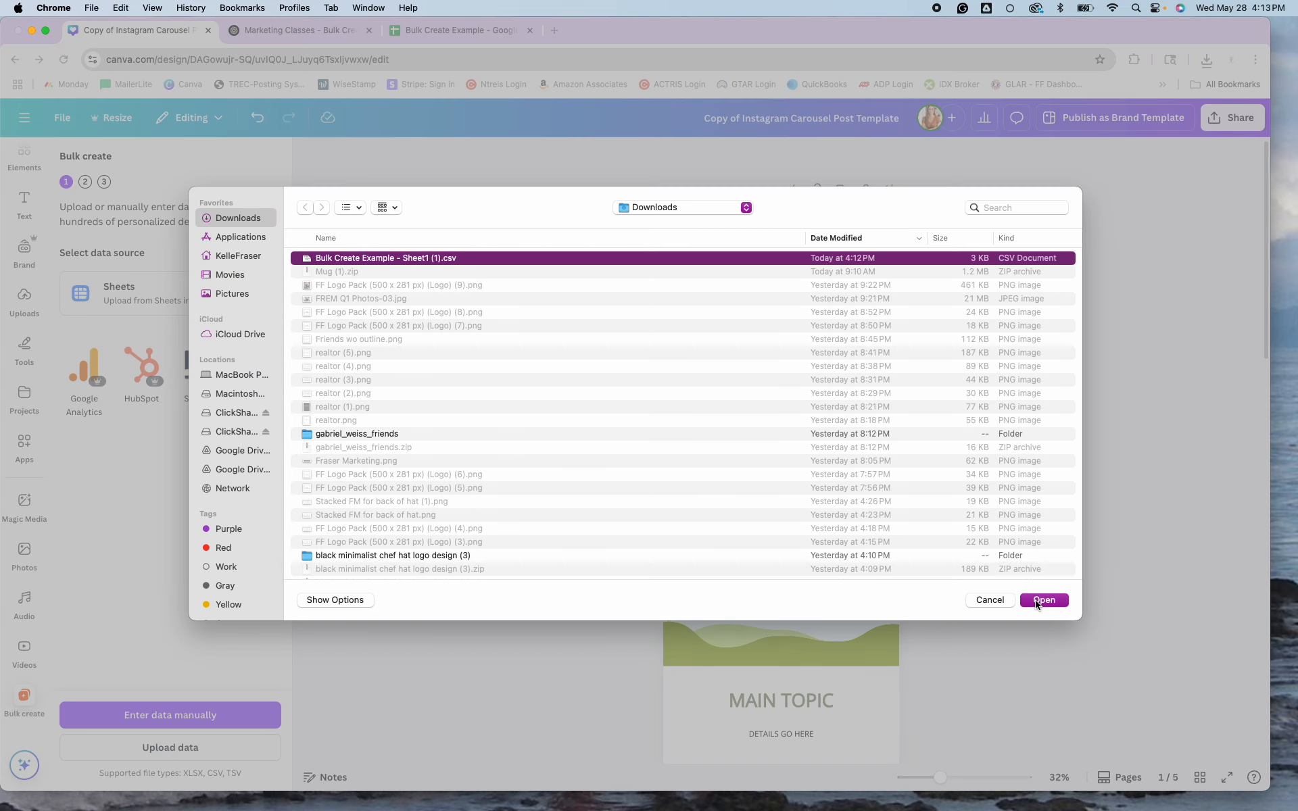
click(1053, 601)
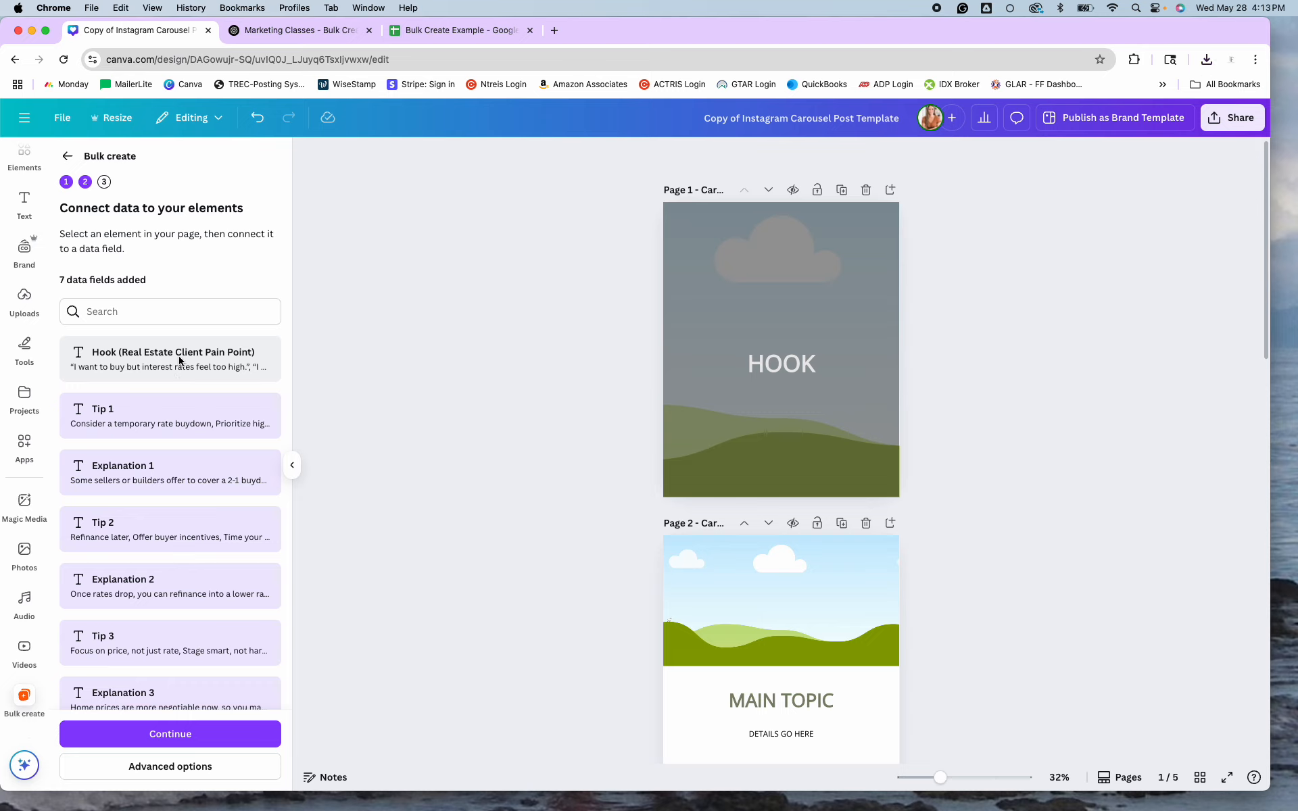
Connect page 1's HOOK text to the Hook data field.
click(784, 364)
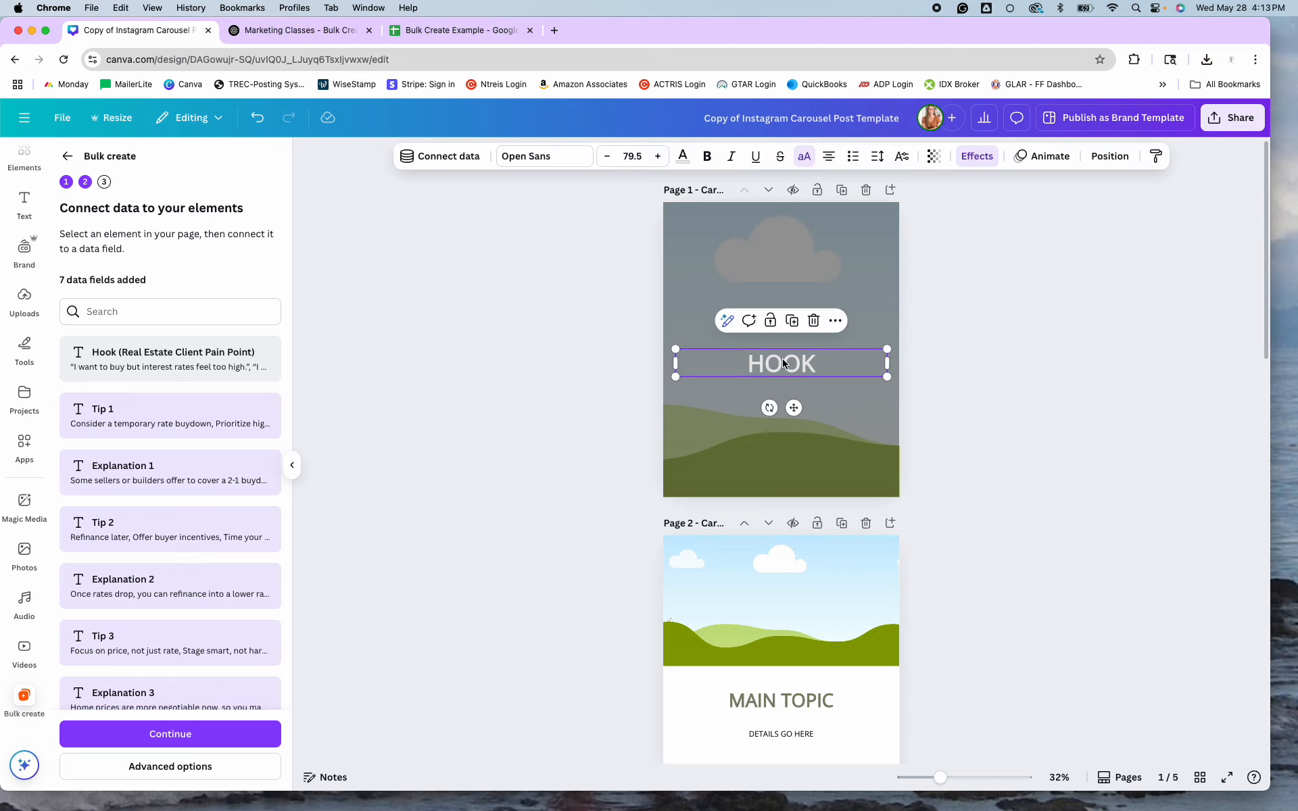
right_click(823, 358)
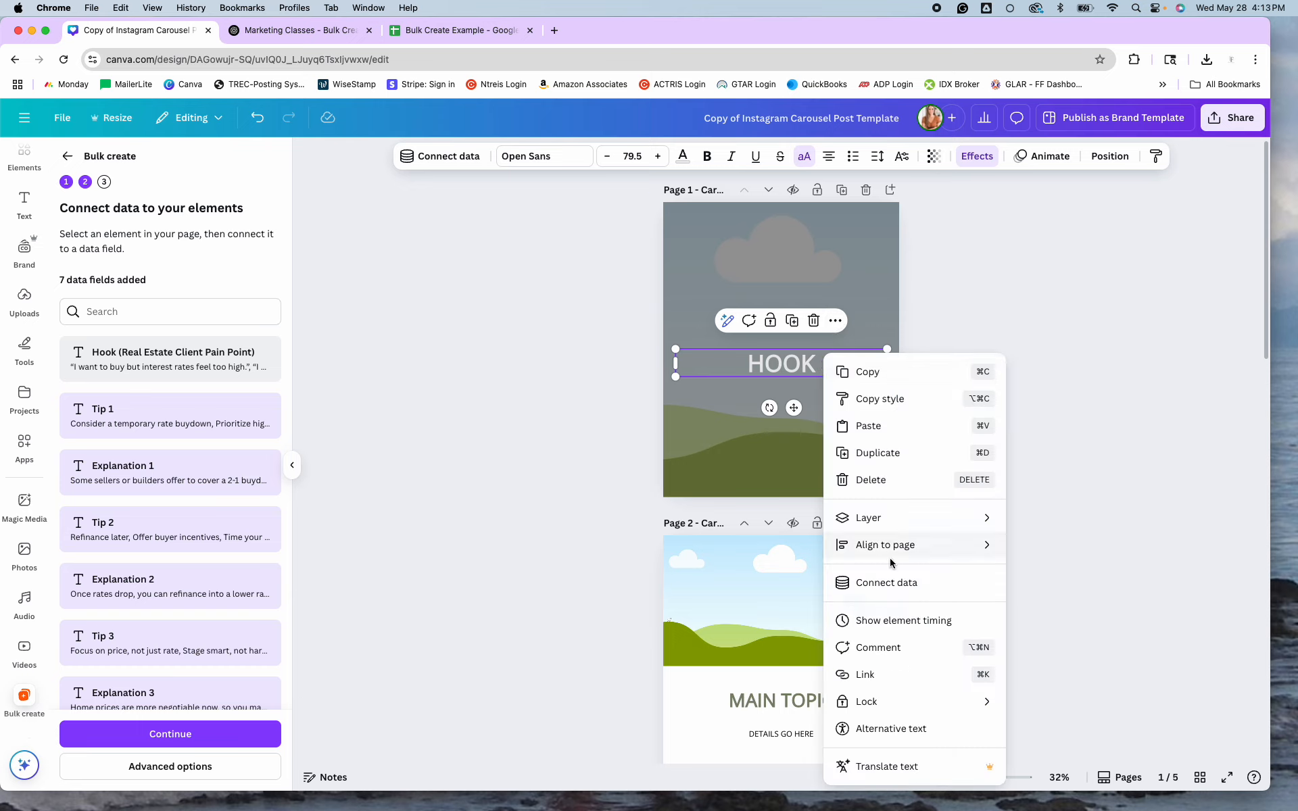
click(887, 582)
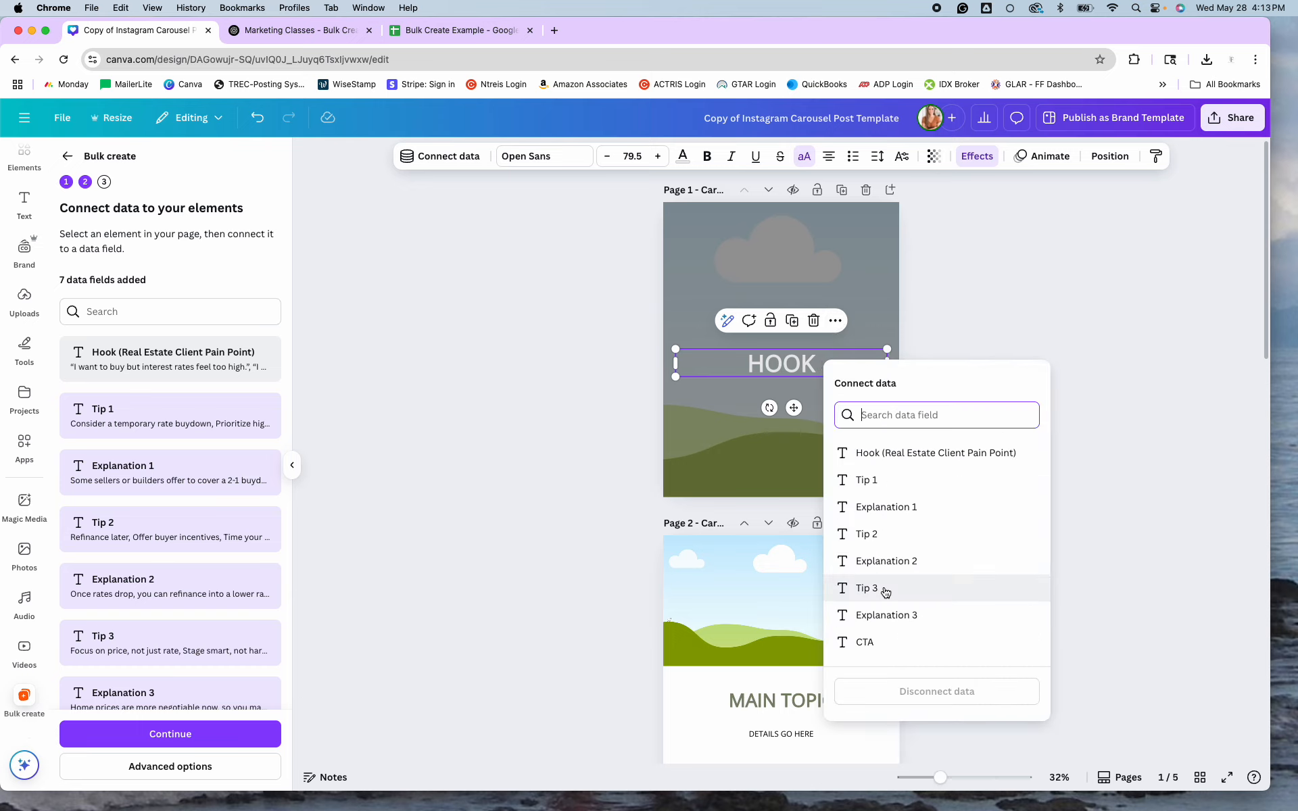
click(890, 456)
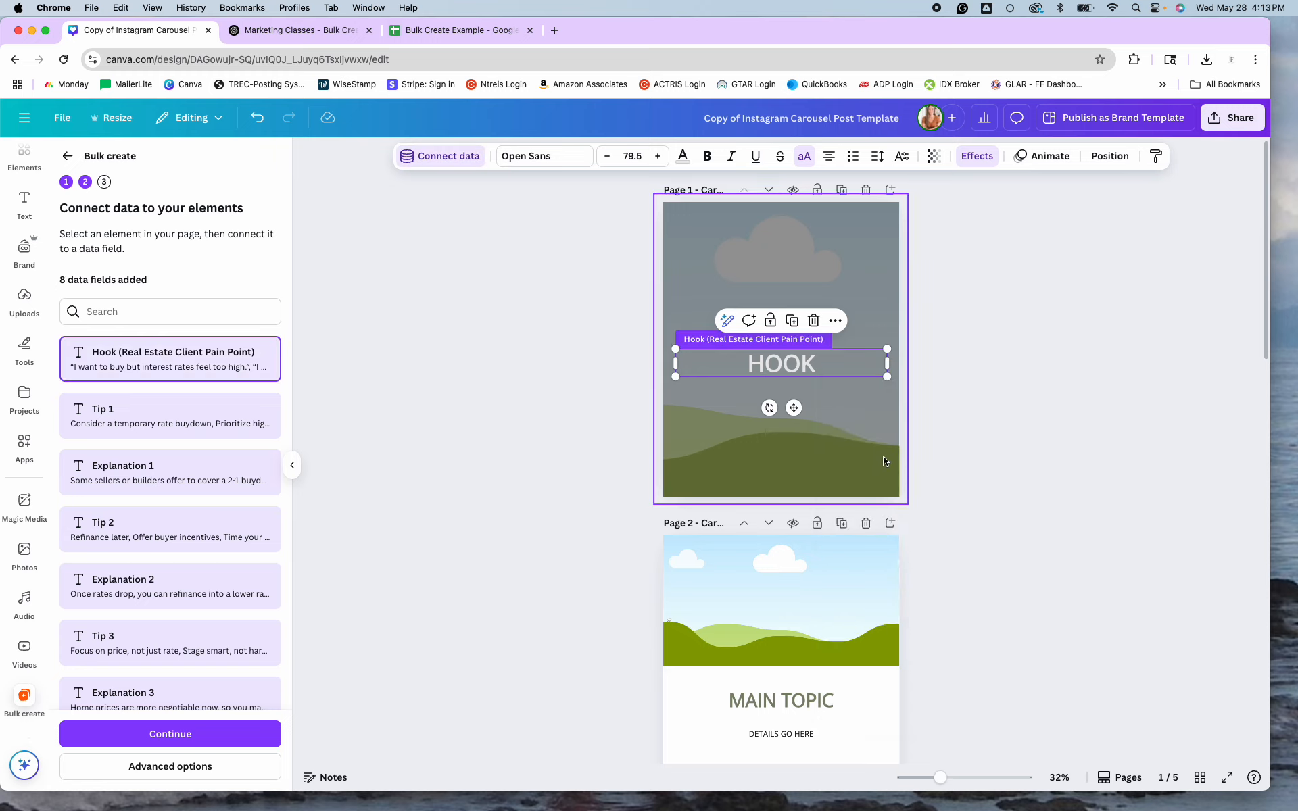
scroll(872, 474, down, 5)
Connect page 2's heading to Tip 1 and its details to Explanation 1.
click(827, 473)
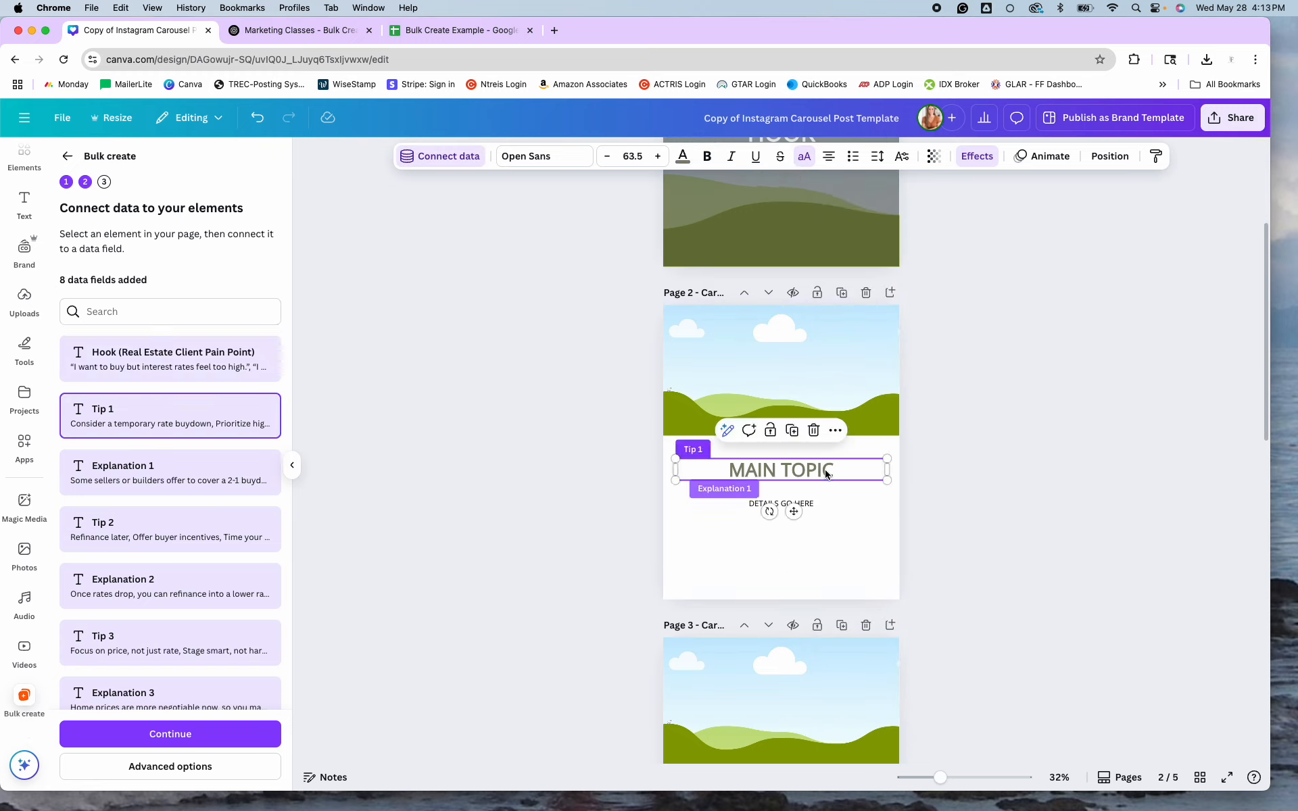
right_click(827, 473)
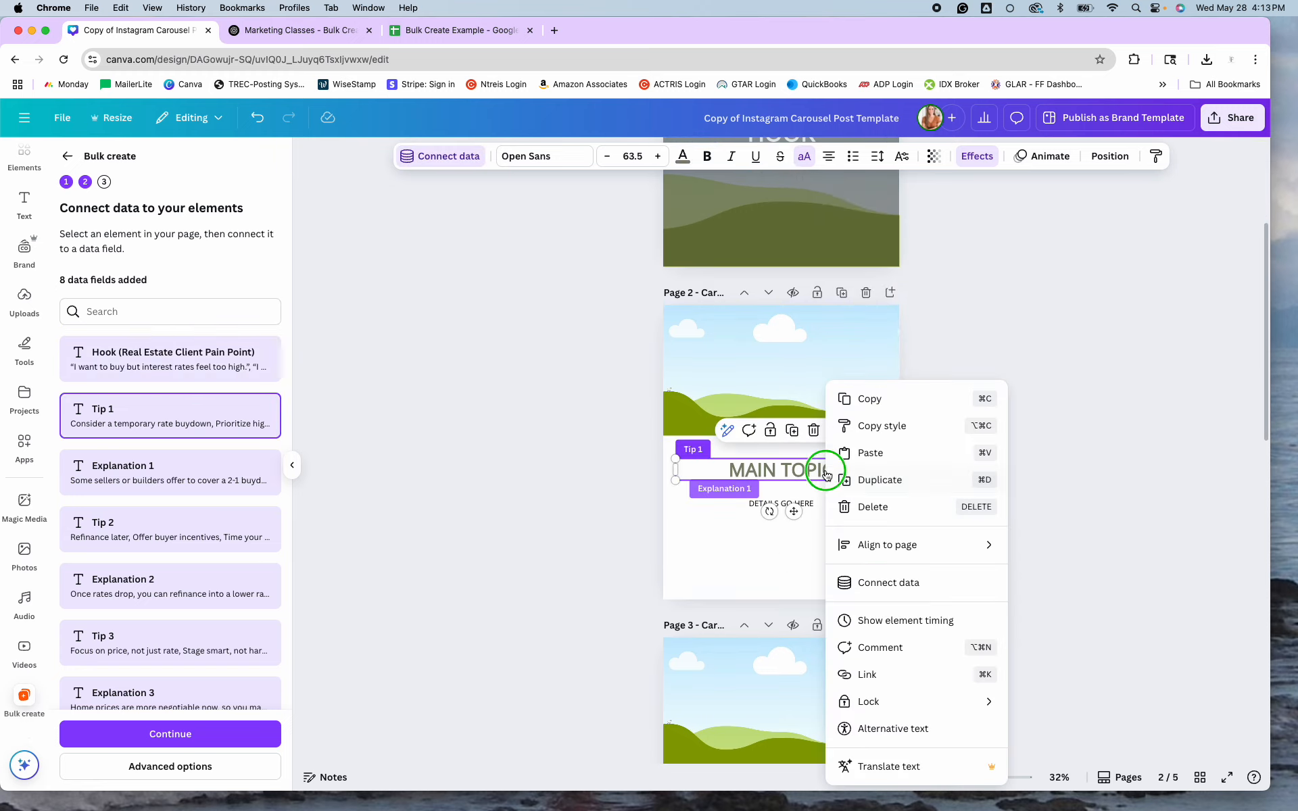
click(881, 588)
click(888, 545)
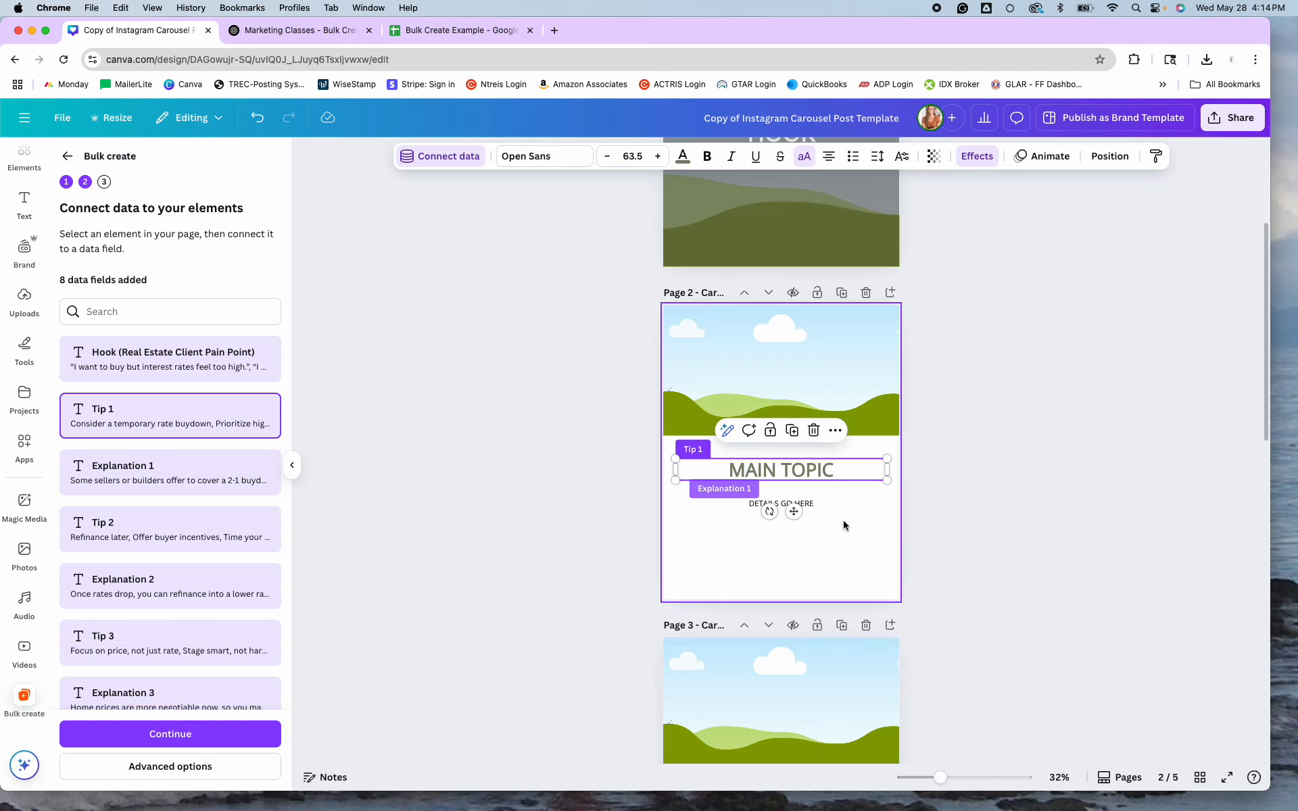
click(795, 503)
right_click(814, 504)
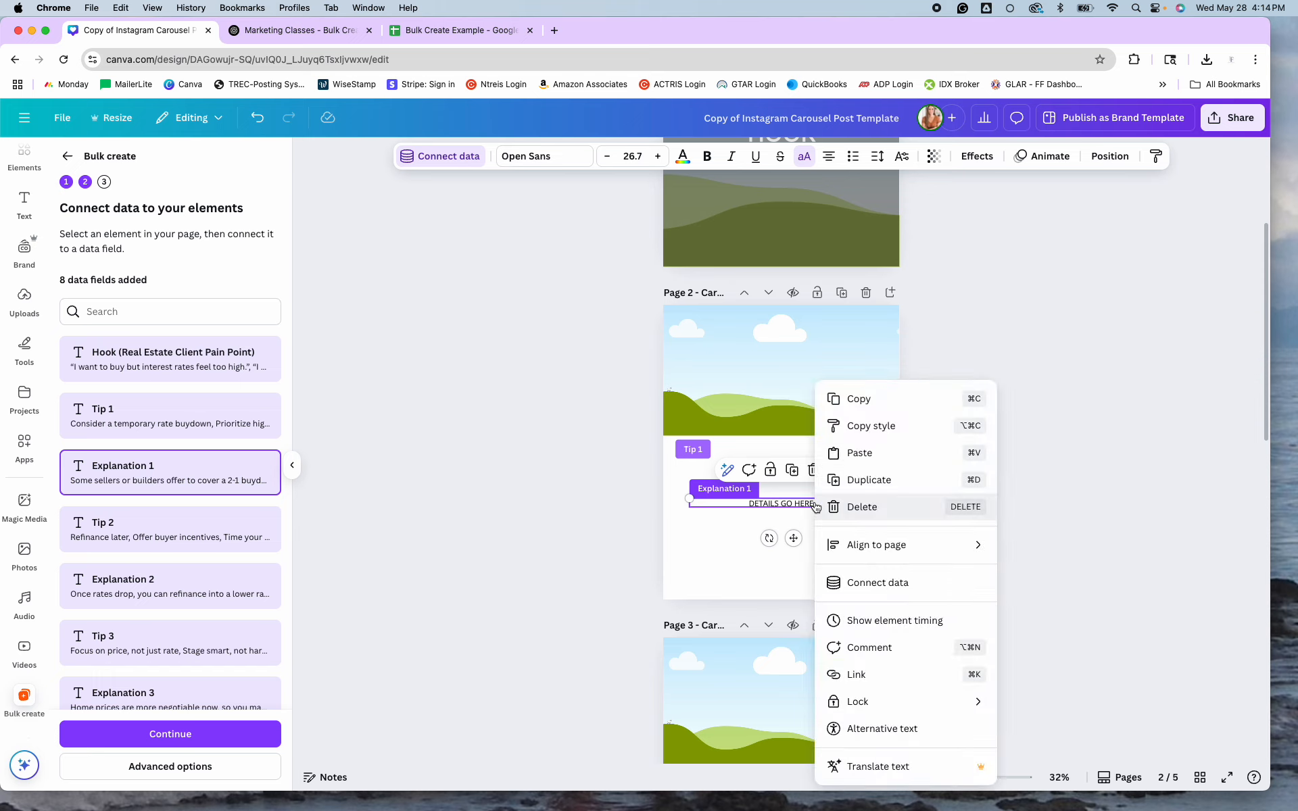
click(882, 580)
click(871, 580)
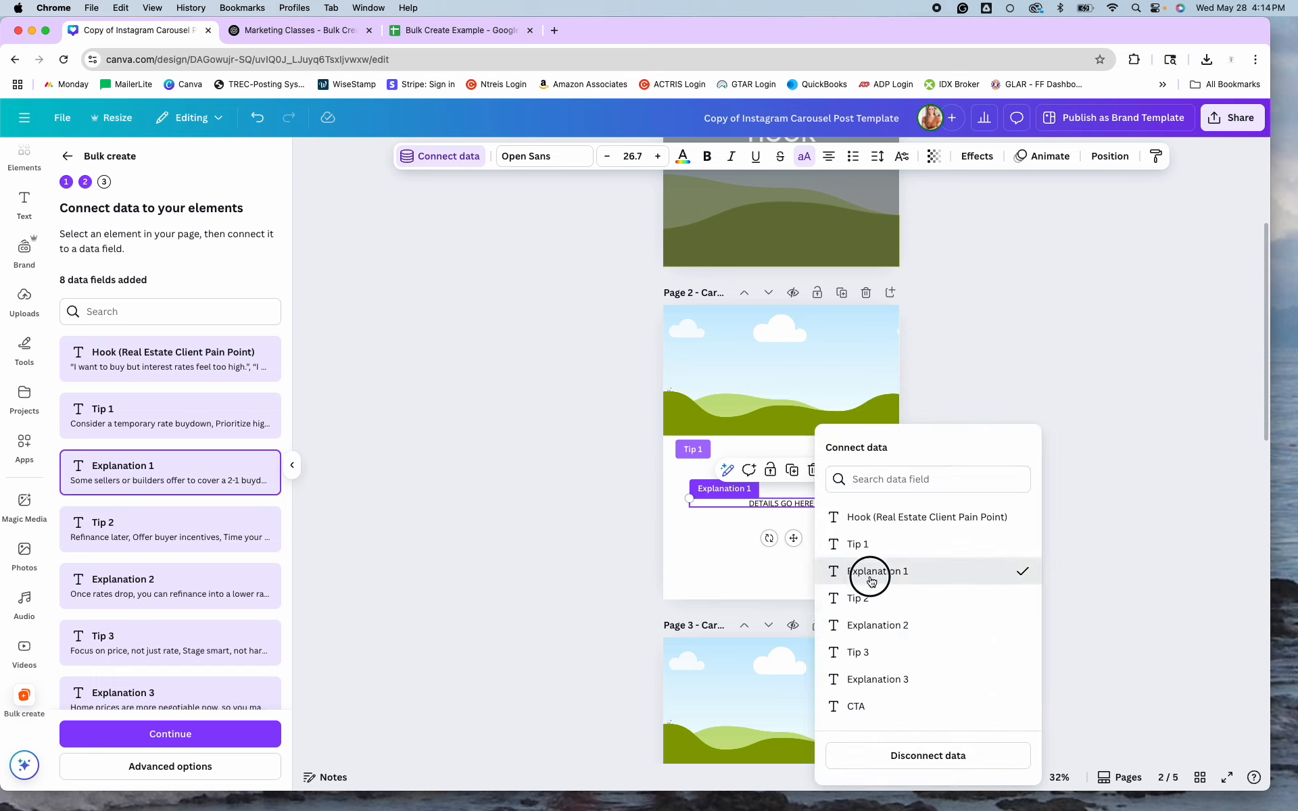
scroll(866, 575, down, 5)
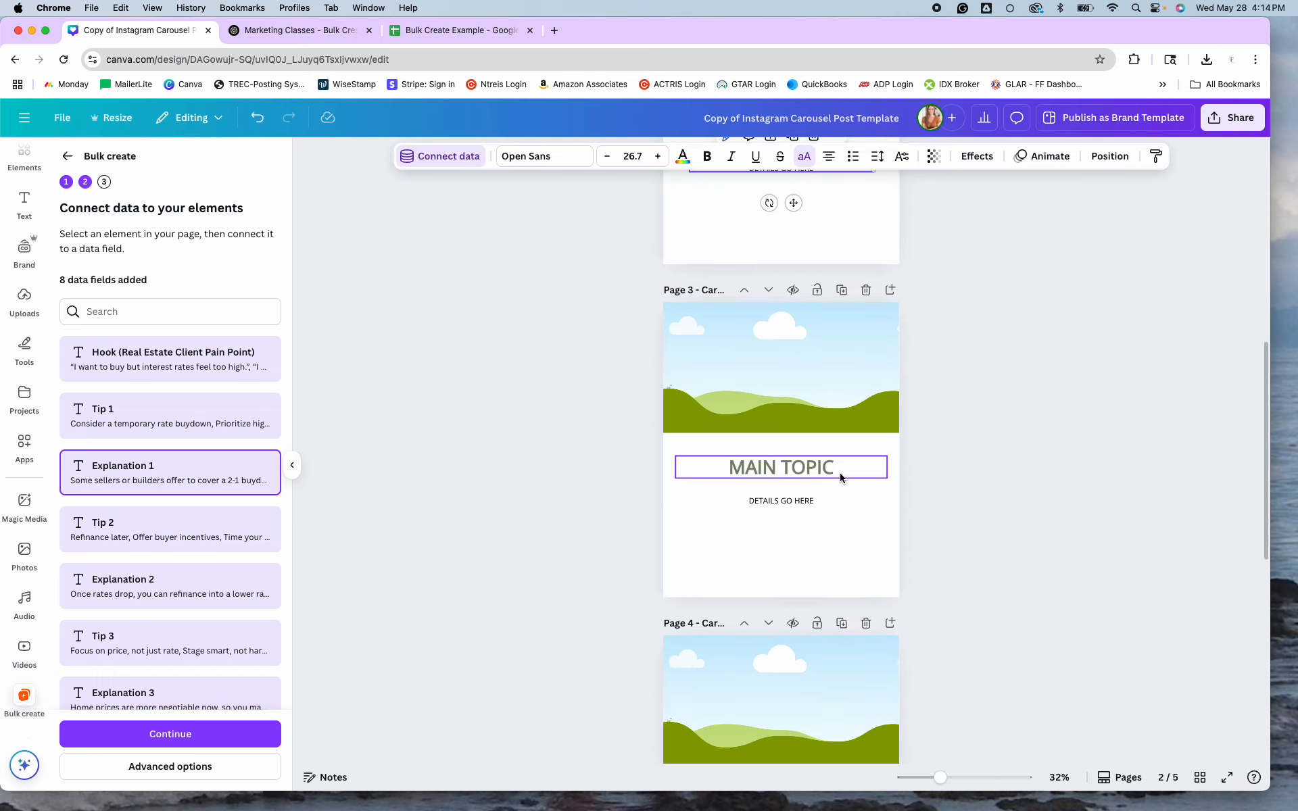
Connect page 3's heading to Tip 2 and its details to Explanation 2.
click(840, 472)
right_click(840, 473)
click(873, 582)
click(892, 607)
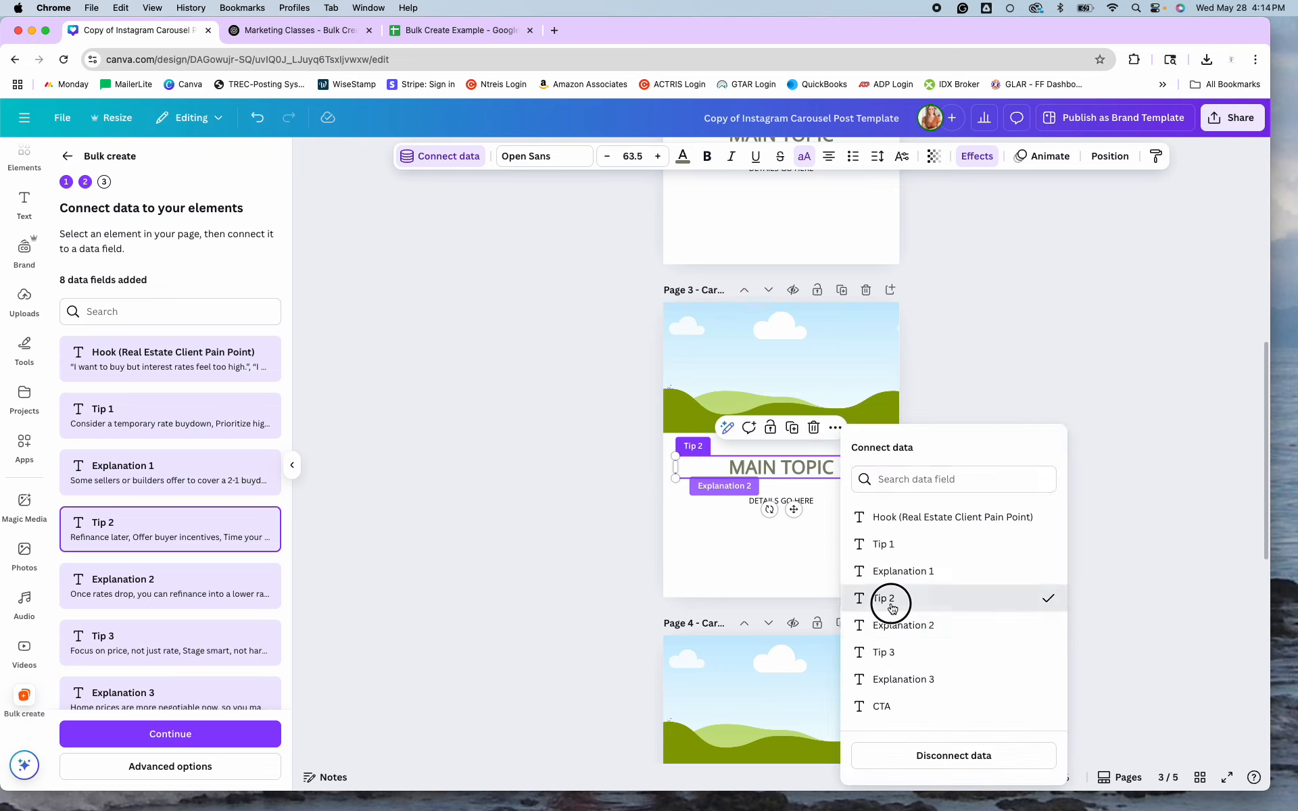
click(805, 501)
right_click(805, 502)
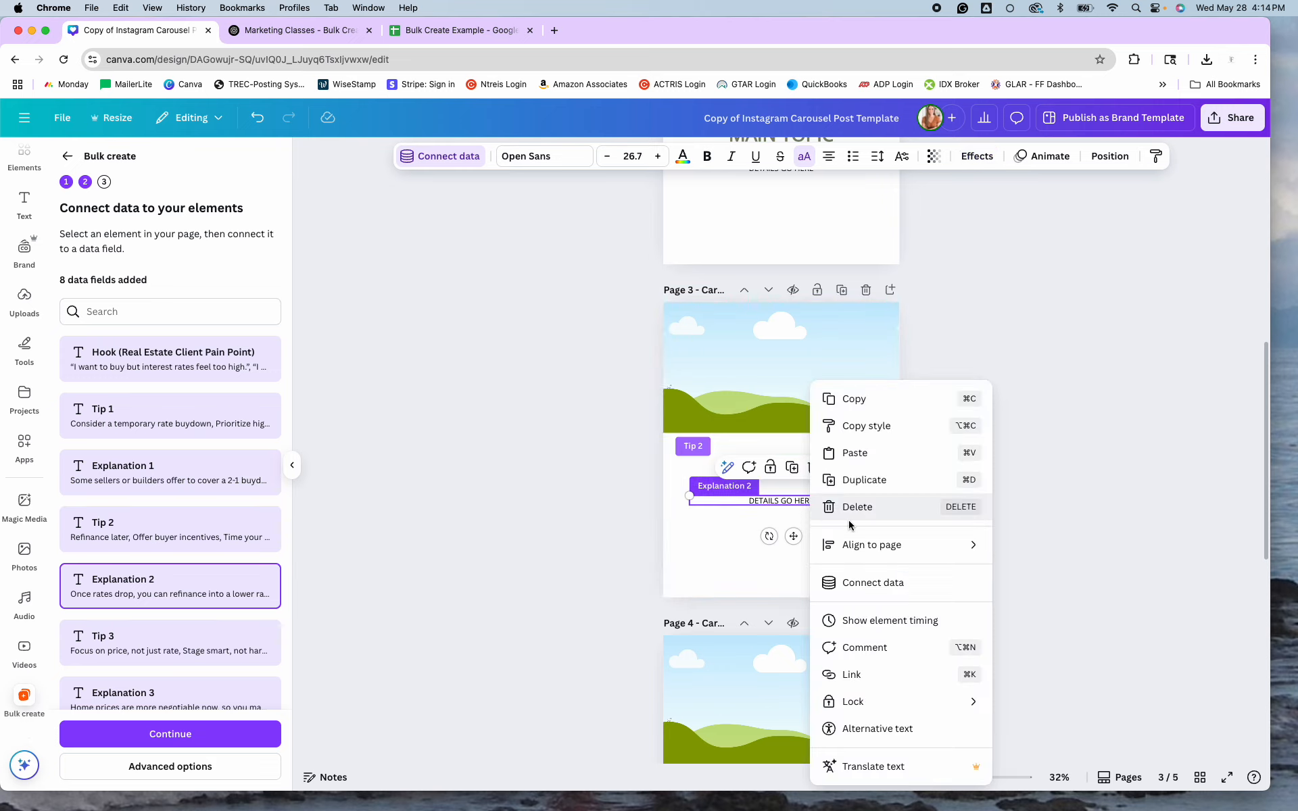
click(862, 582)
click(872, 629)
scroll(837, 611, down, 6)
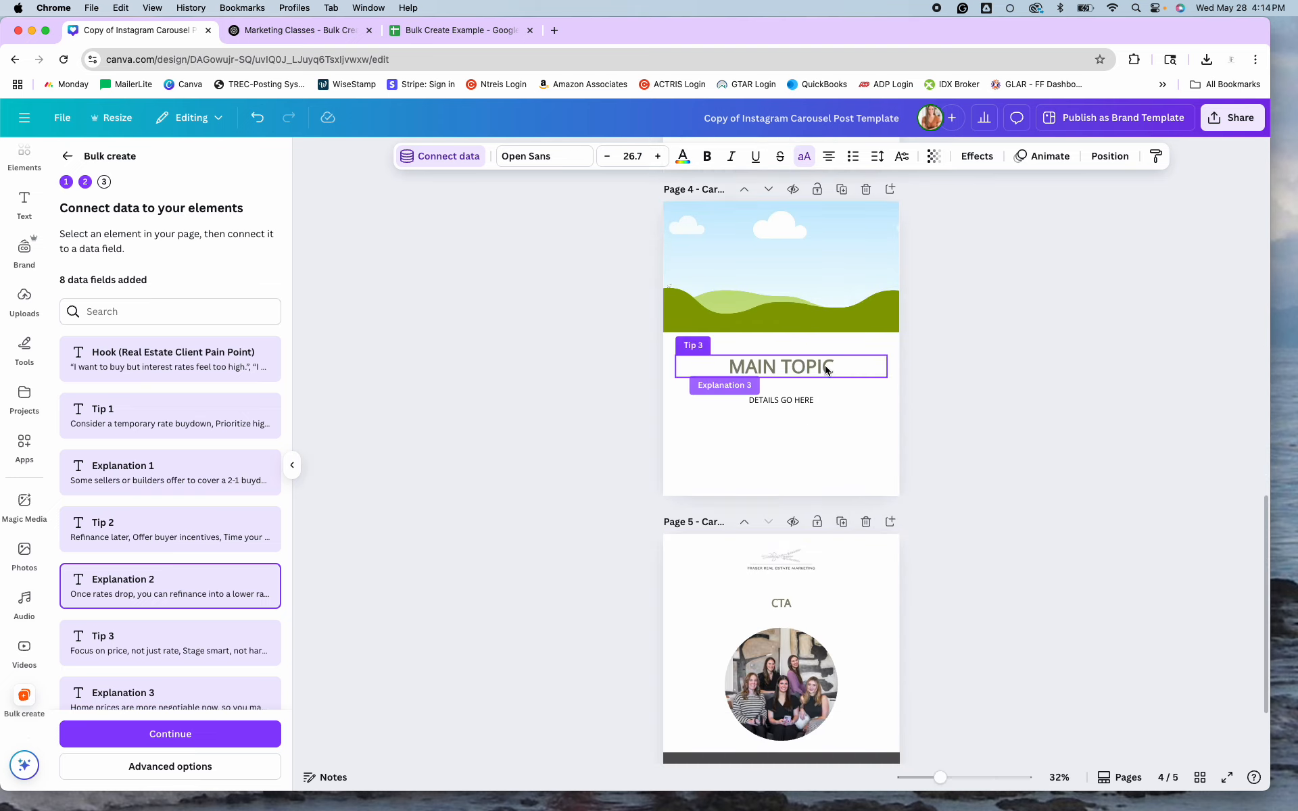
Connect page 4's heading to Tip 3 and its details to Explanation 3.
click(825, 370)
right_click(825, 370)
click(886, 567)
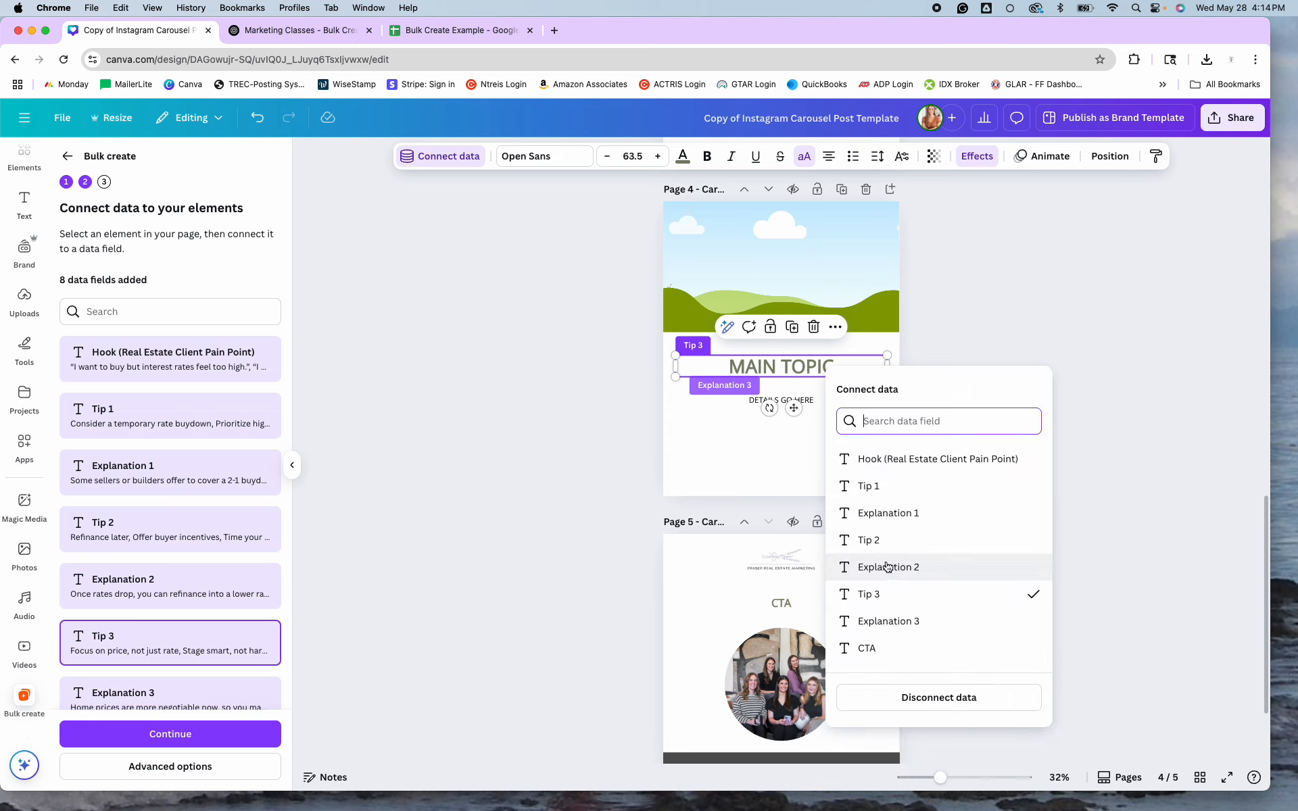
click(872, 594)
click(807, 400)
right_click(810, 403)
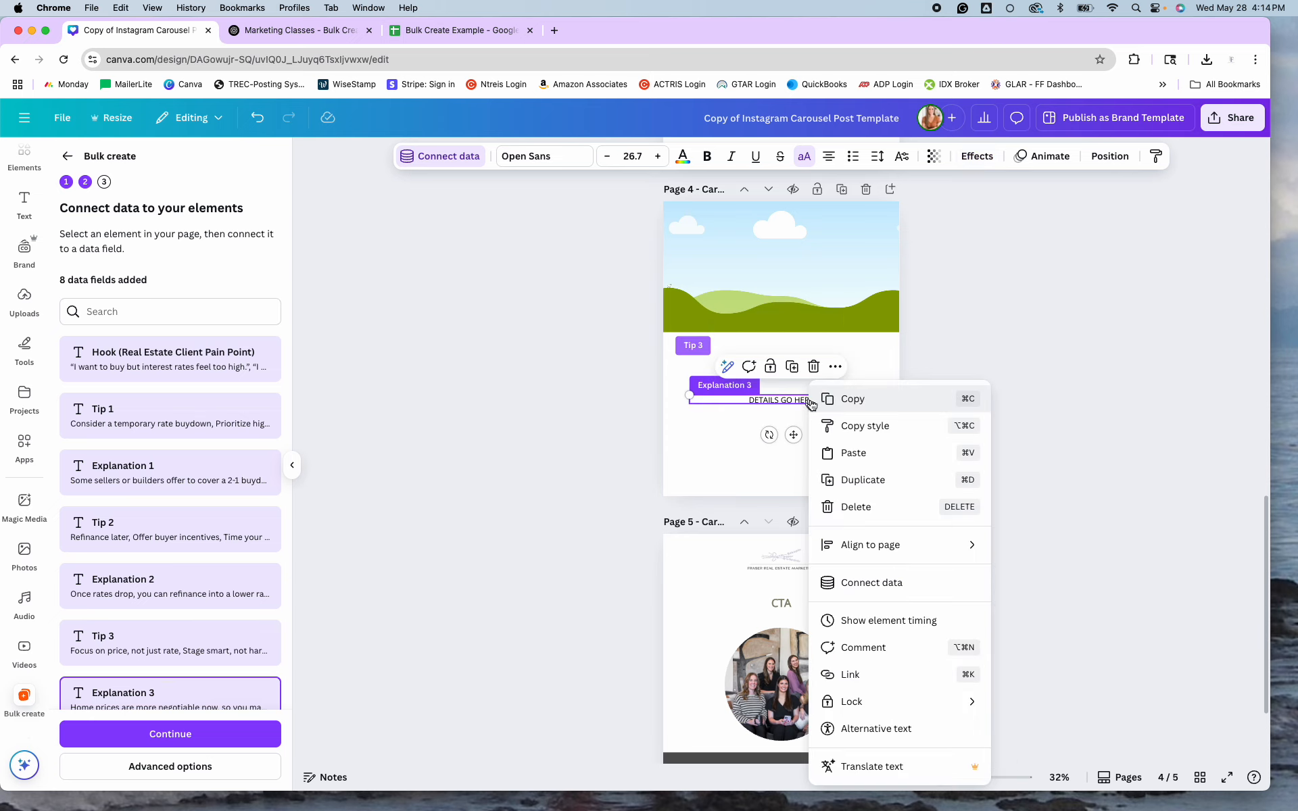
click(871, 583)
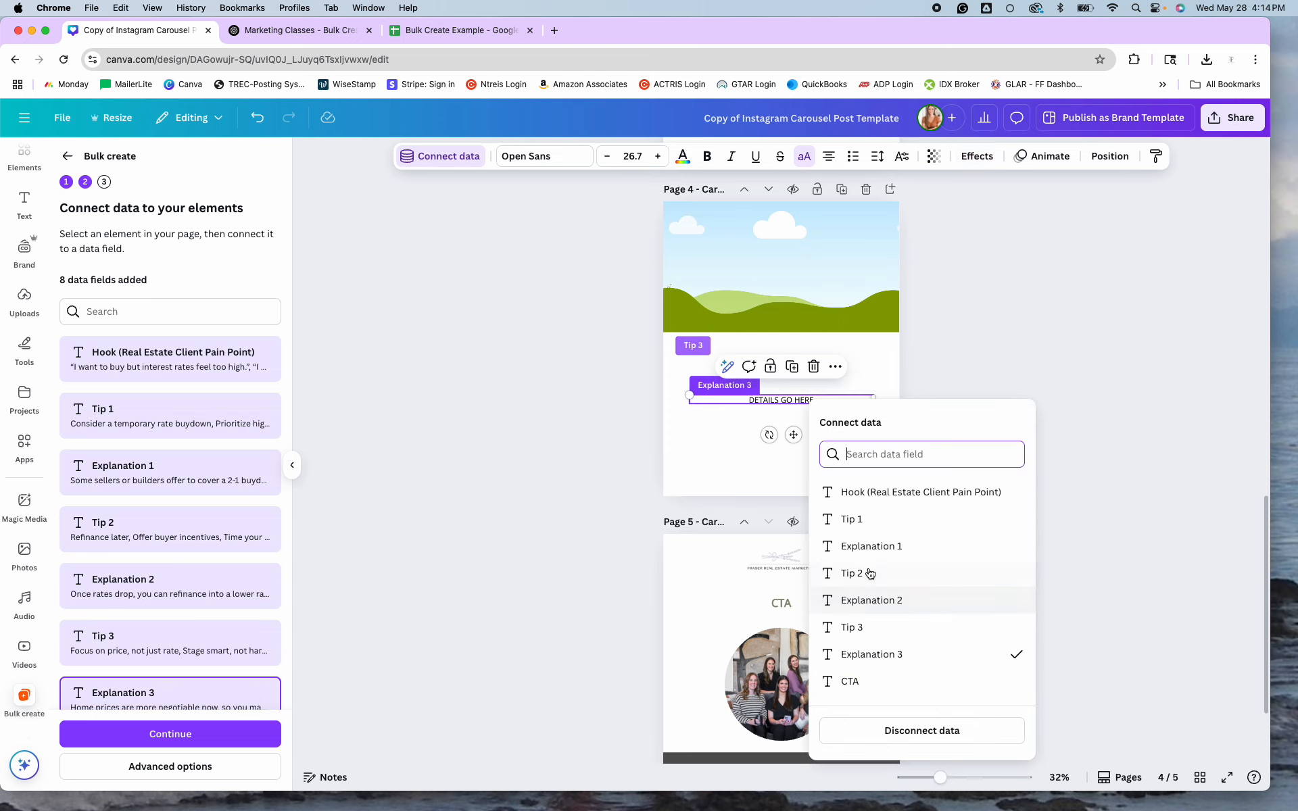
click(870, 661)
scroll(825, 578, down, 3)
Connect page 5's CTA text to the CTA data field.
click(830, 499)
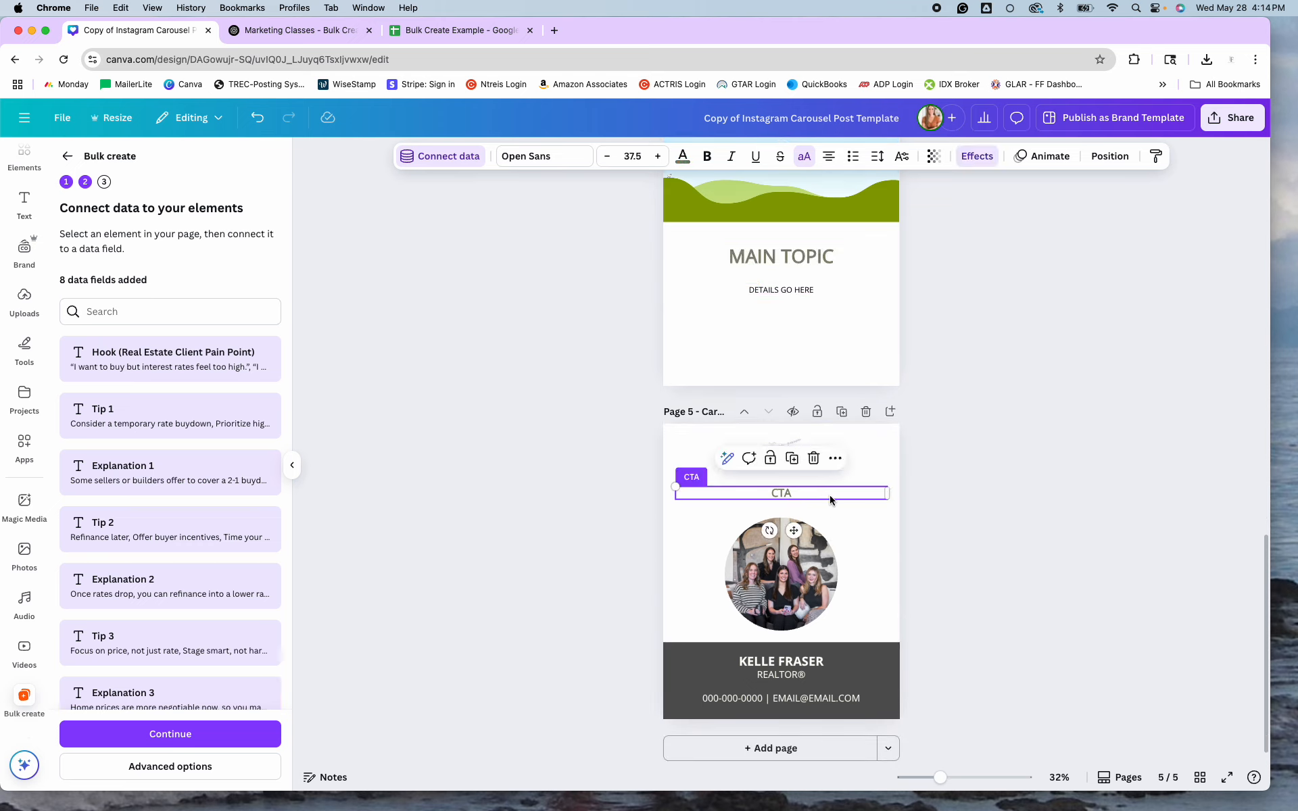
right_click(831, 499)
click(881, 581)
click(881, 705)
scroll(218, 489, down, 2)
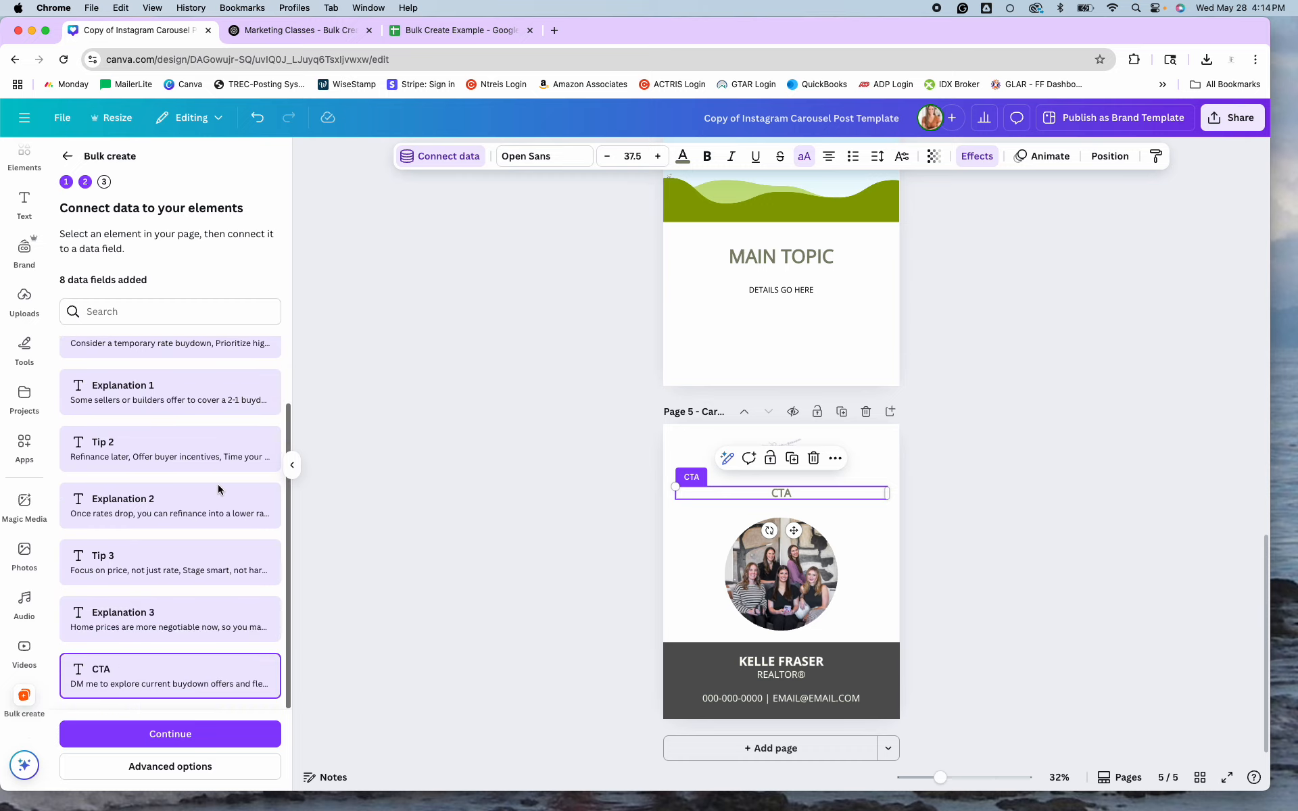
Generate 5 designs from the data and open the folder holding the result.
click(178, 741)
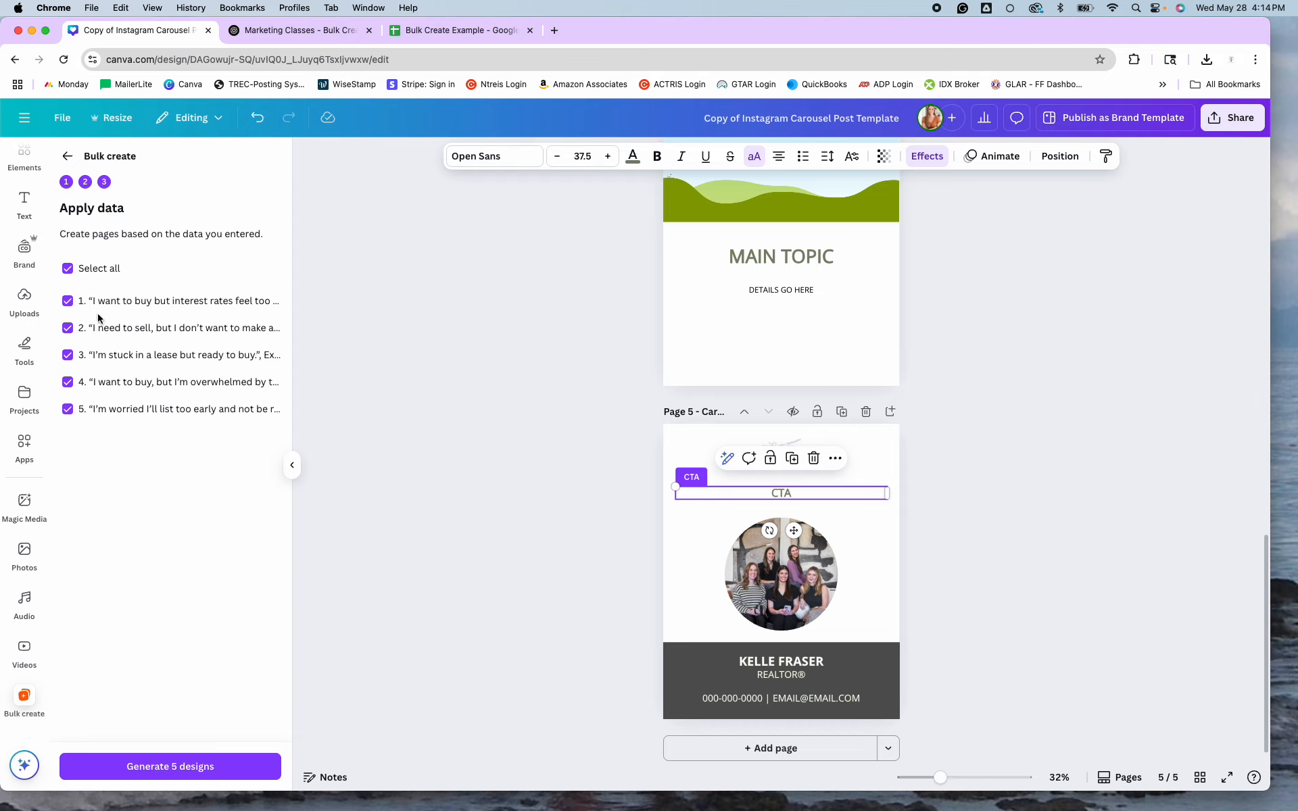
click(177, 773)
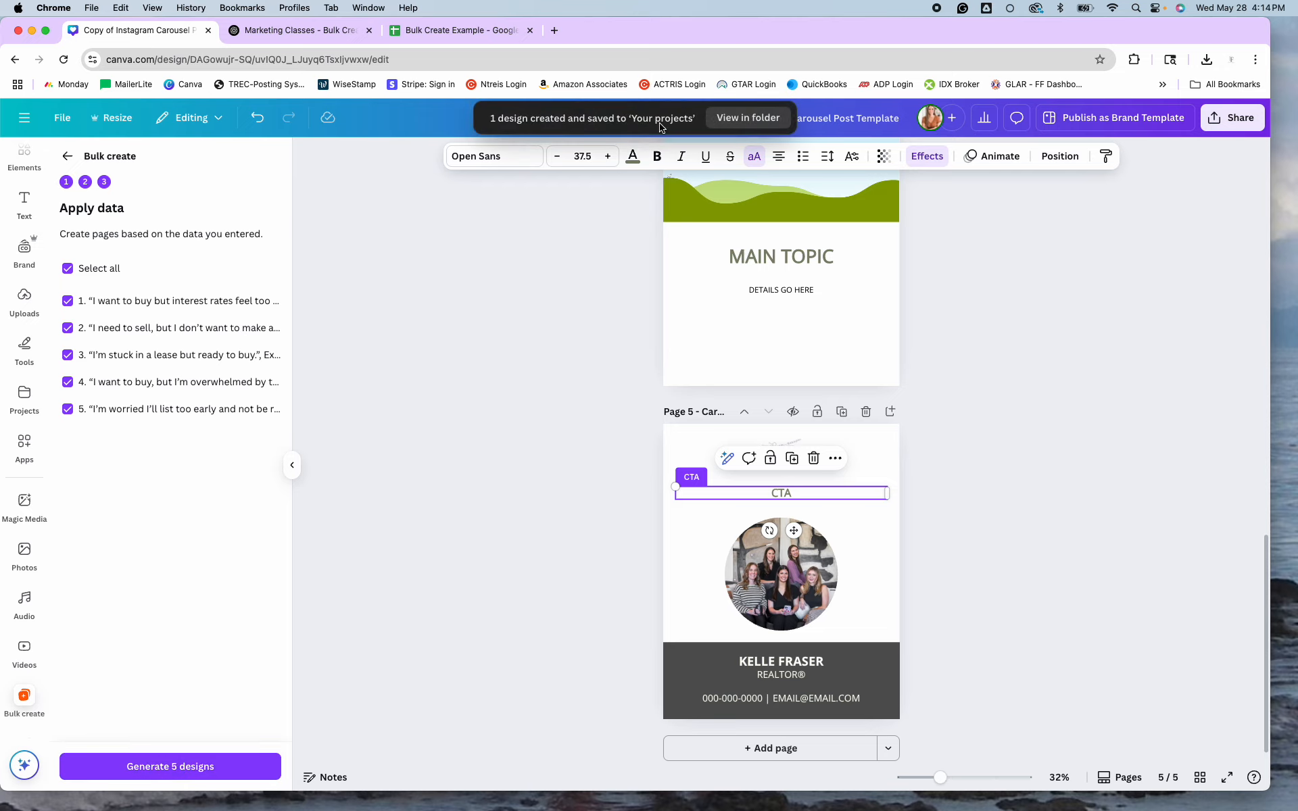
click(740, 119)
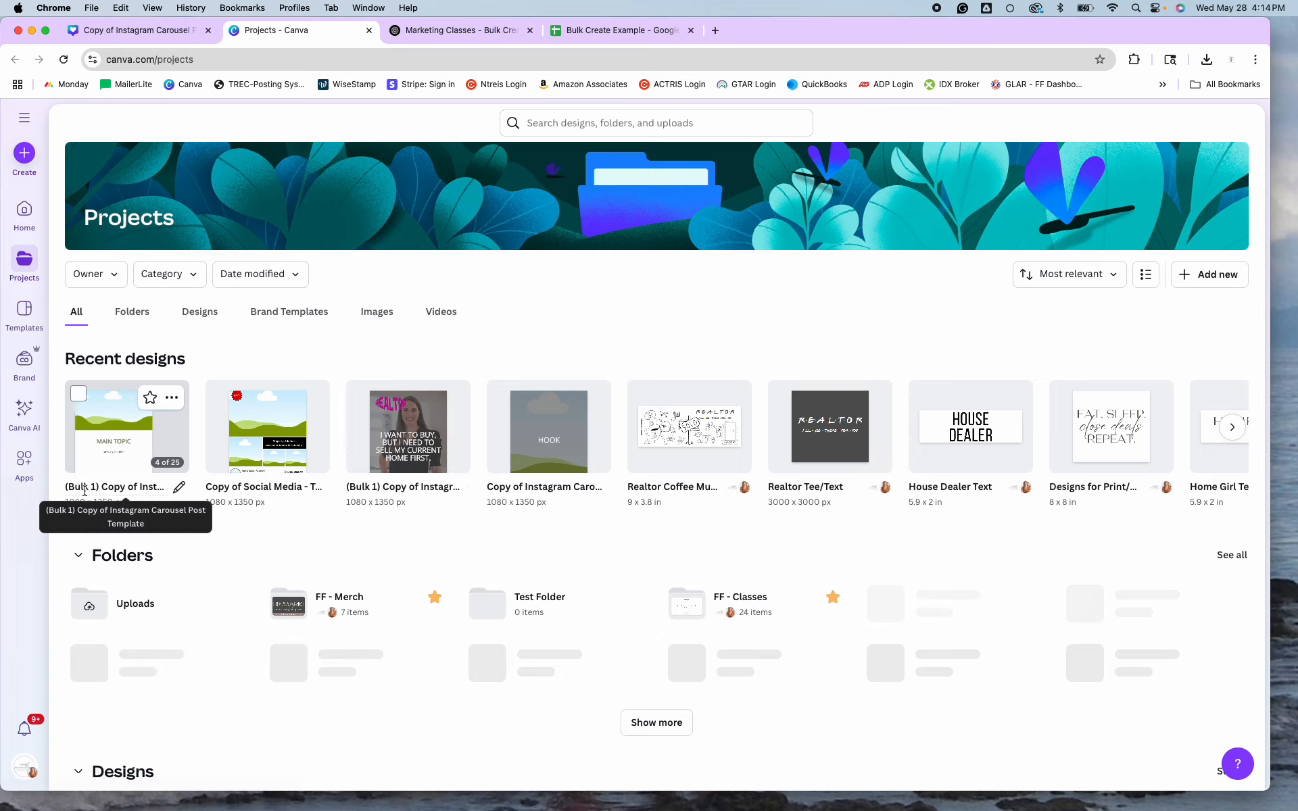
Open the (Bulk 1) carousel design and show its 25 pages in grid view.
click(118, 451)
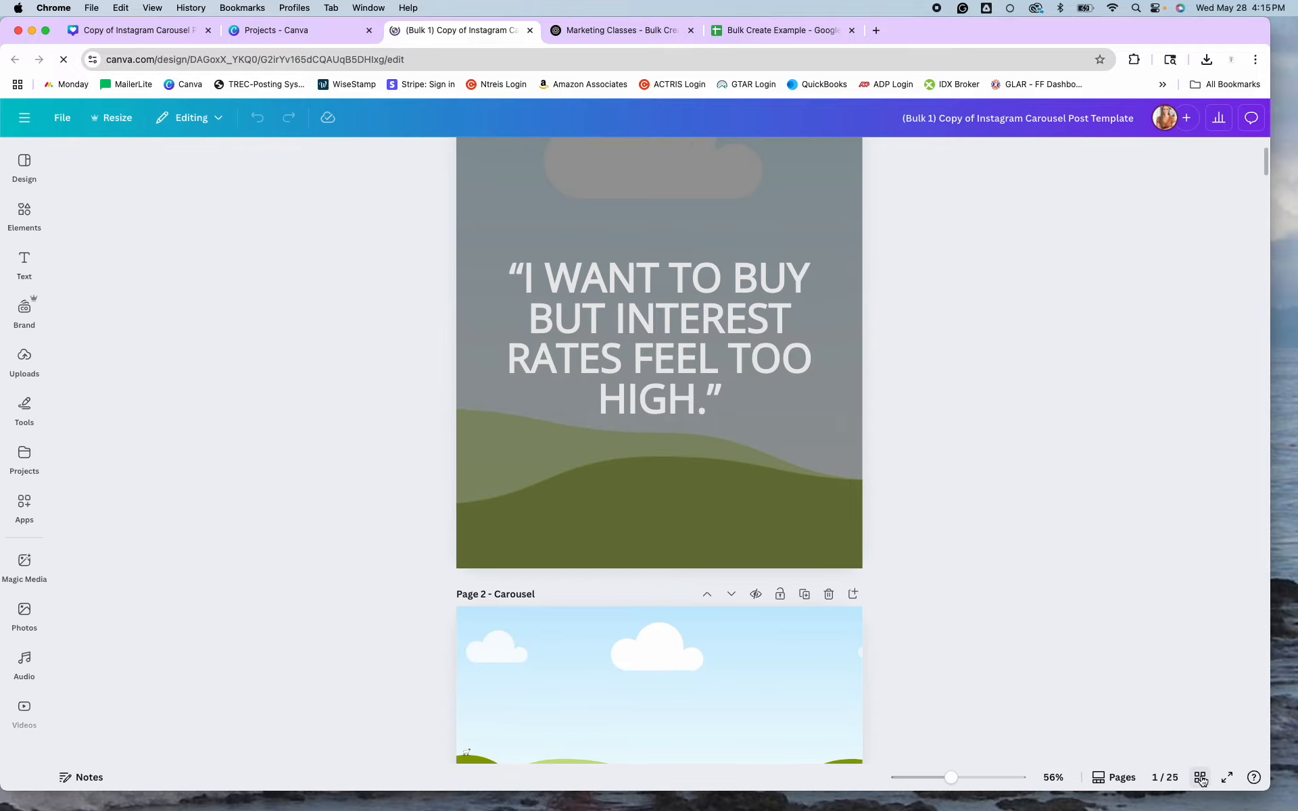
click(1200, 777)
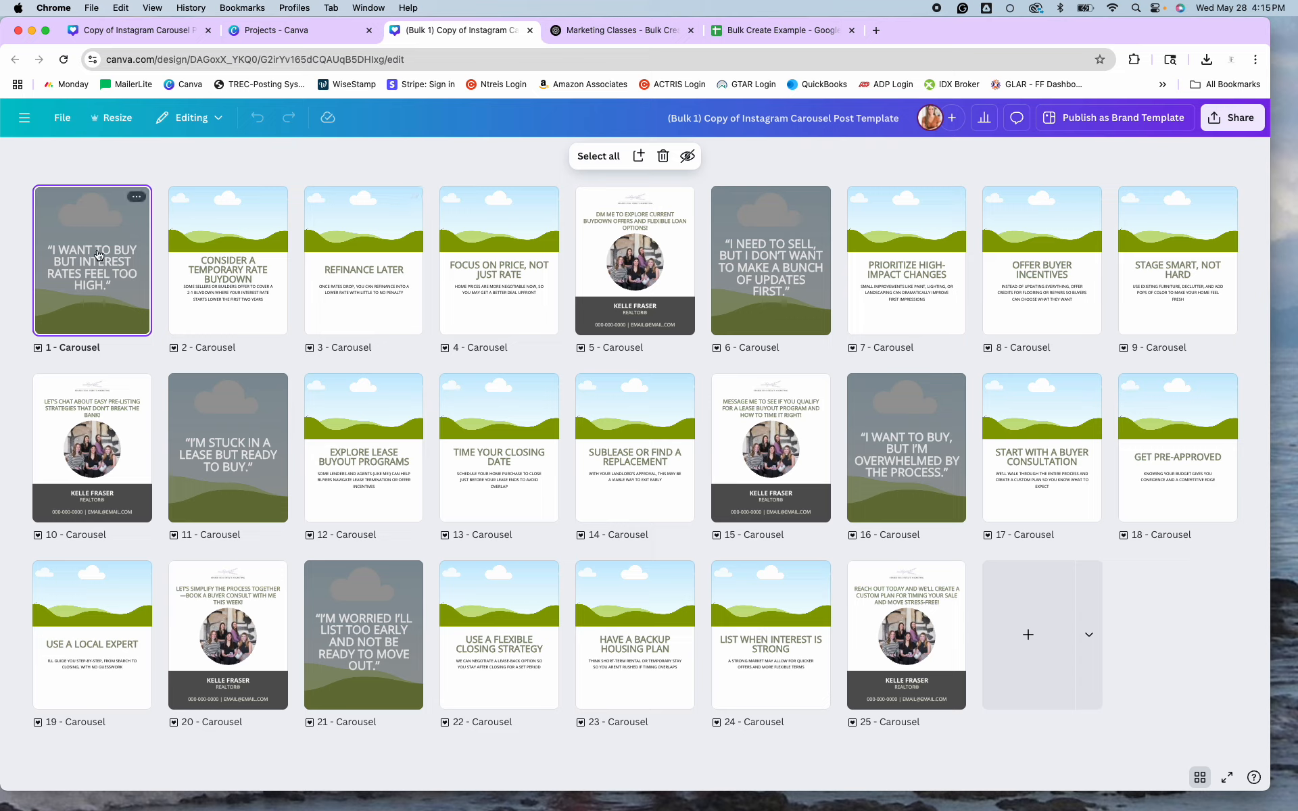
Remove the opening and closing quotation marks from the hook text on page 1.
double_click(113, 288)
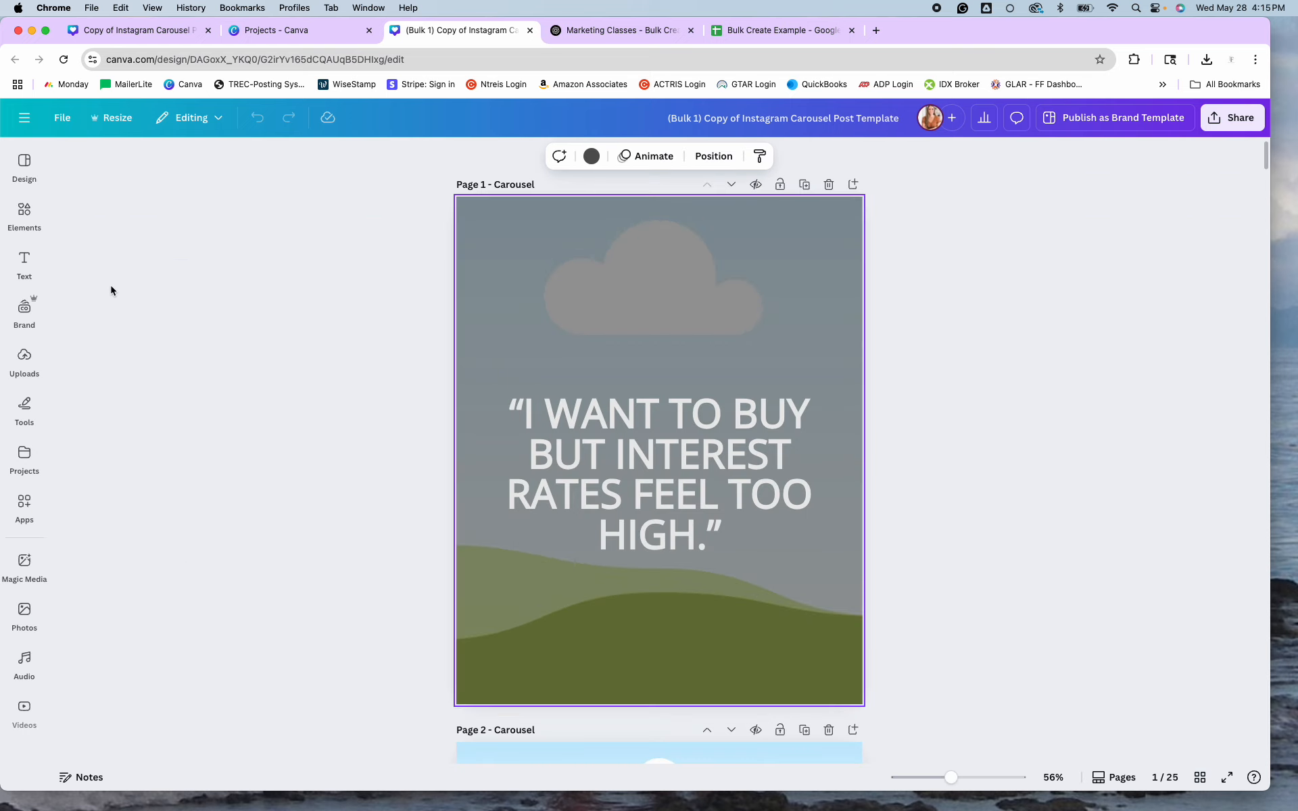
double_click(729, 532)
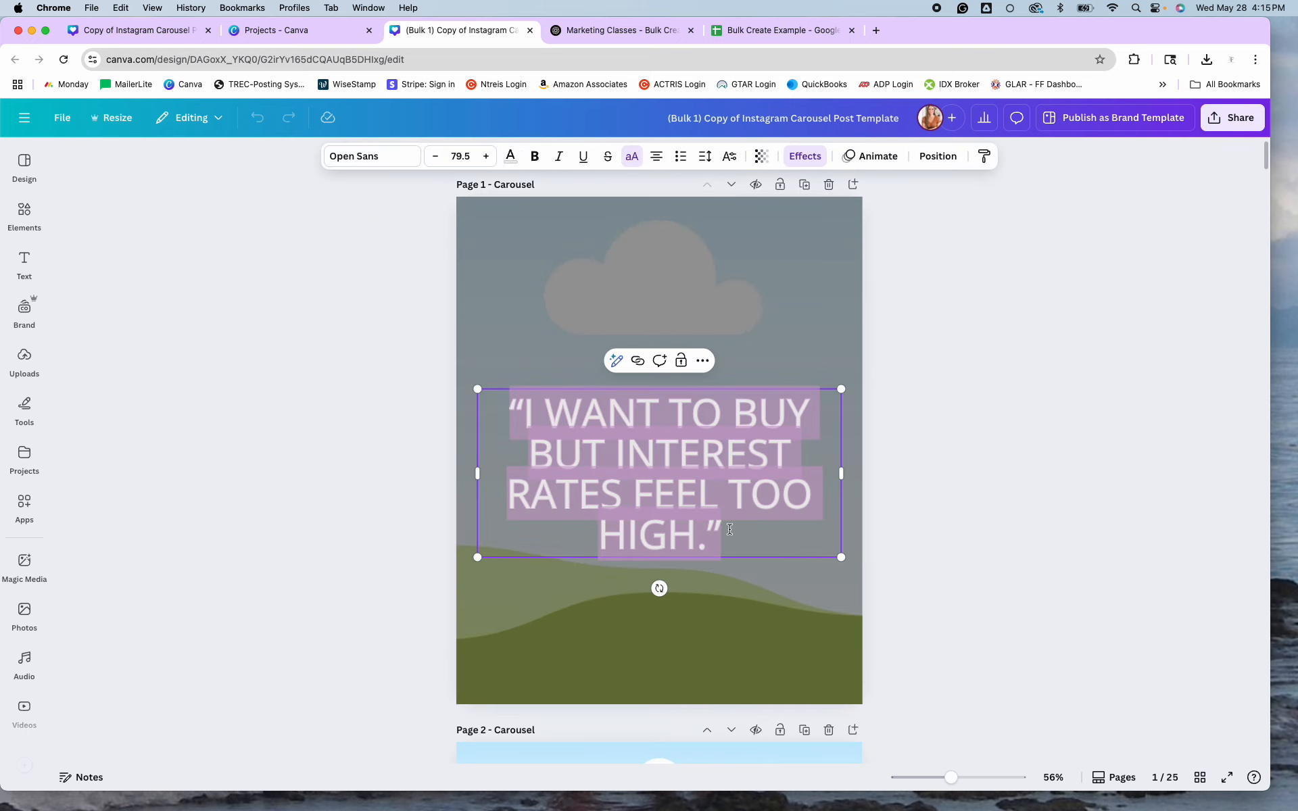
click(729, 529)
key(BackSpace)
click(527, 413)
key(BackSpace)
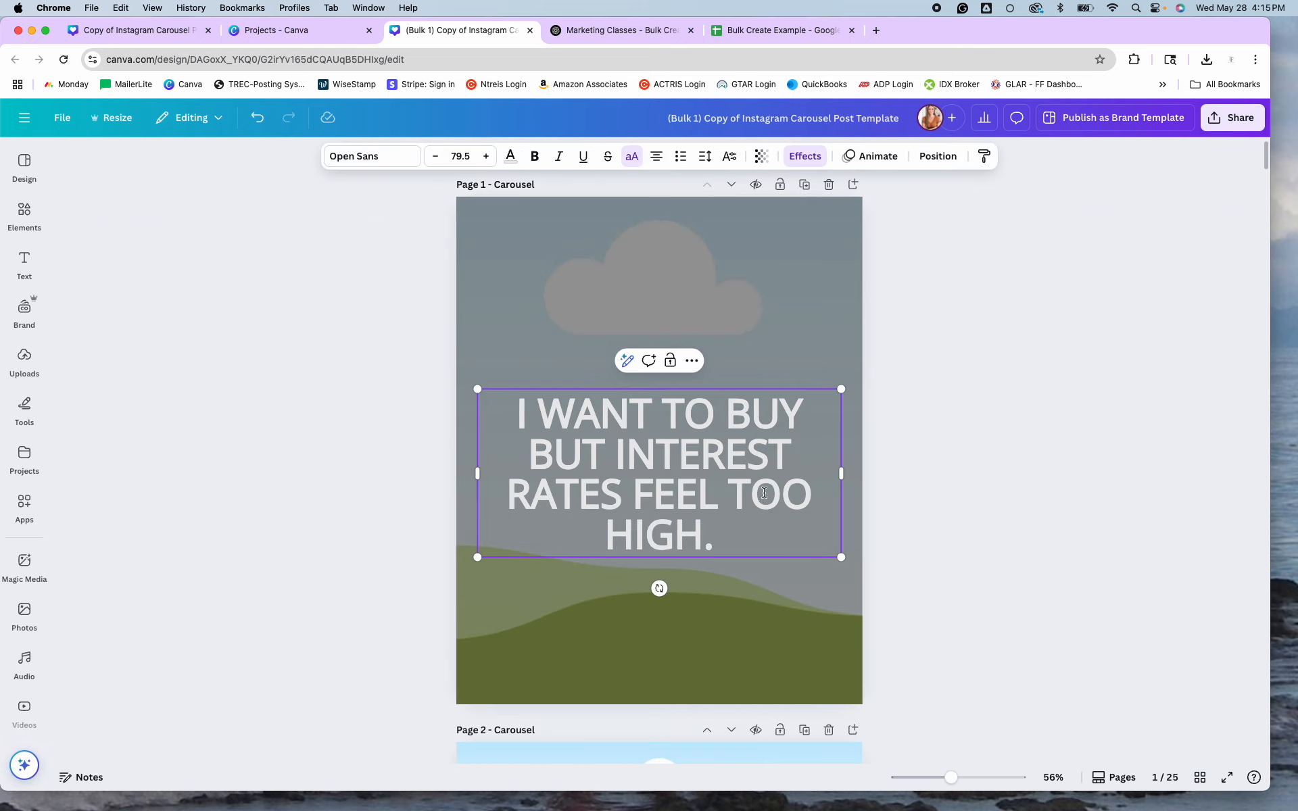
click(1028, 488)
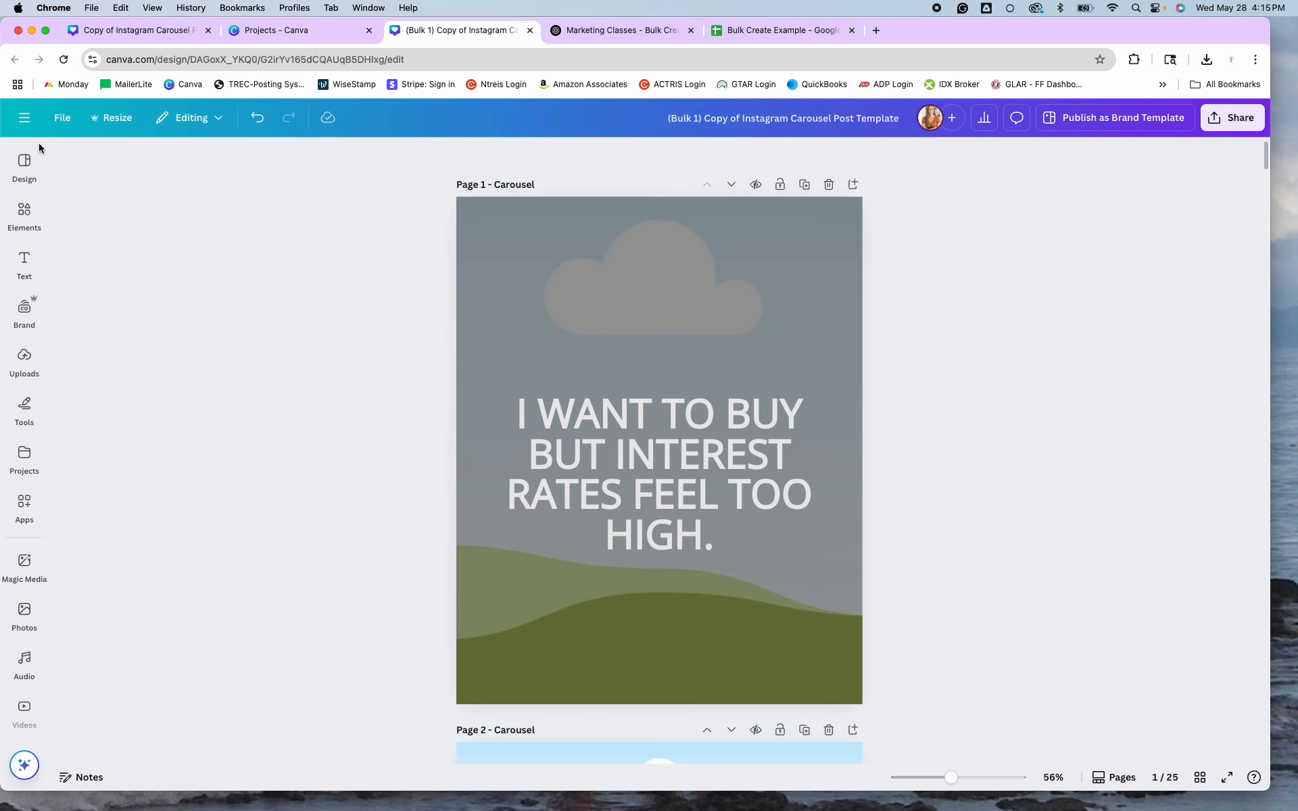
Show all photos saved in the Brand kit.
click(25, 166)
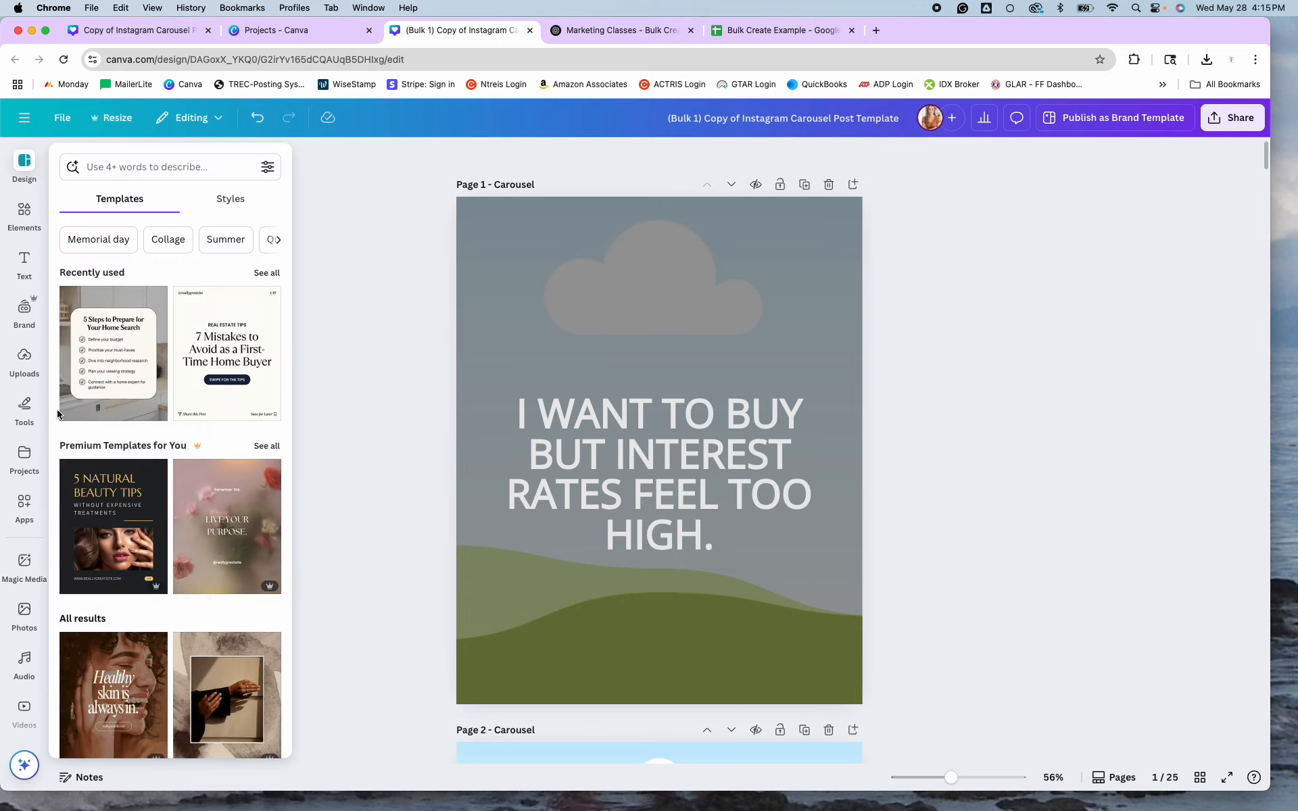
click(25, 457)
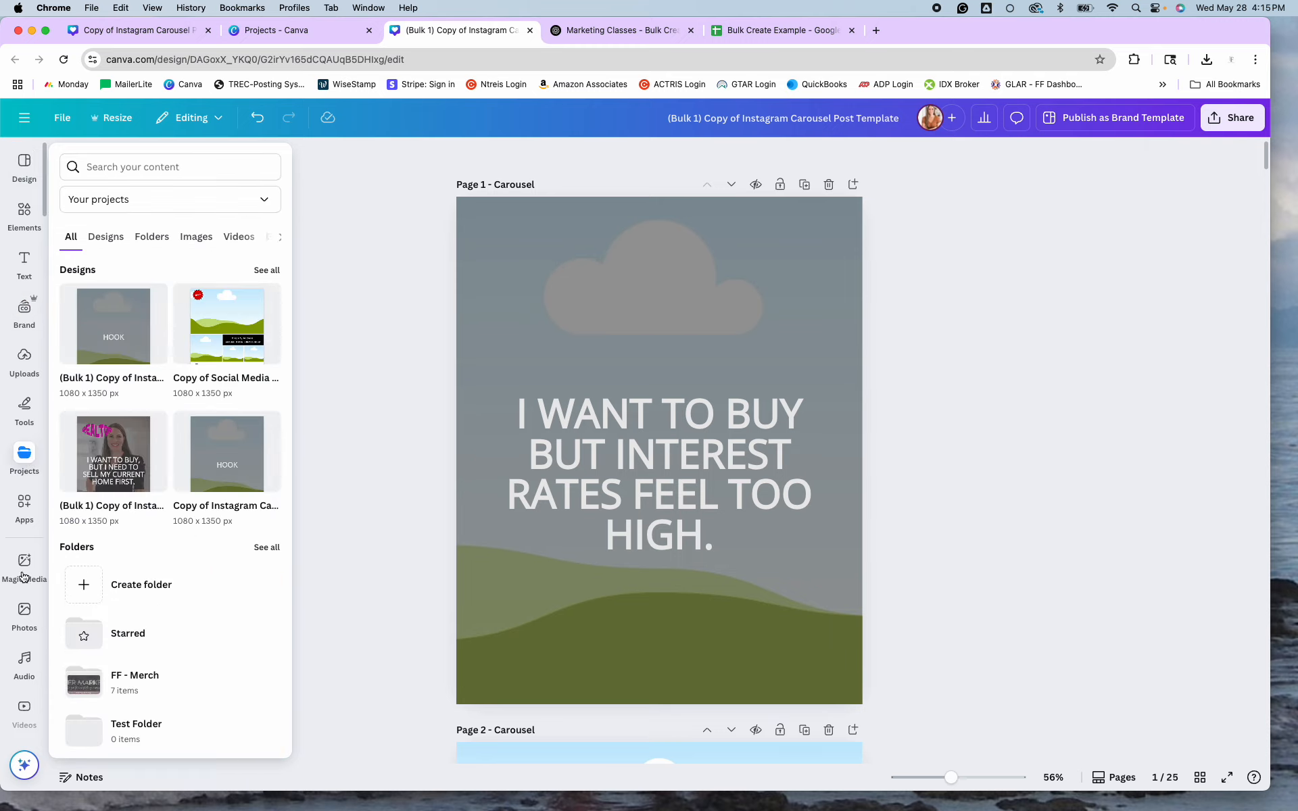
scroll(24, 616, down, 3)
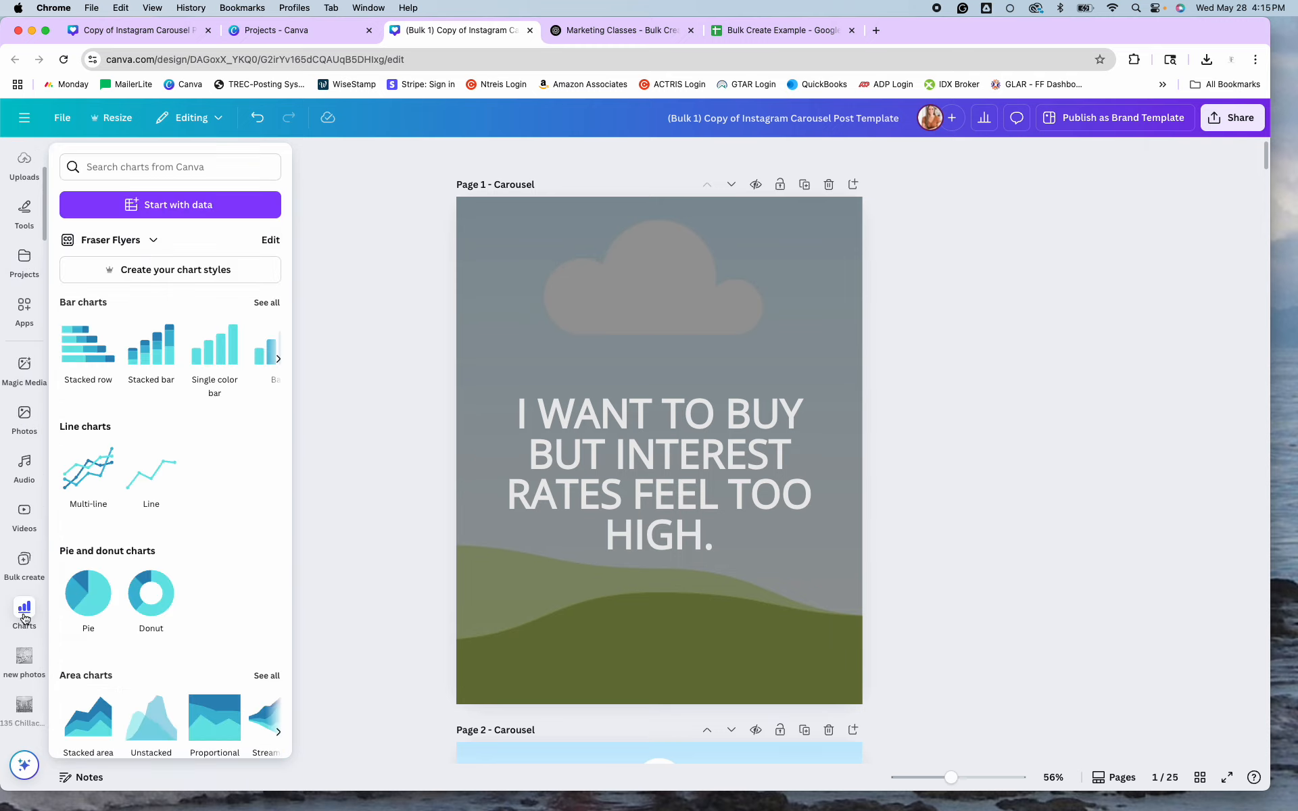
scroll(25, 609, up, 3)
click(20, 323)
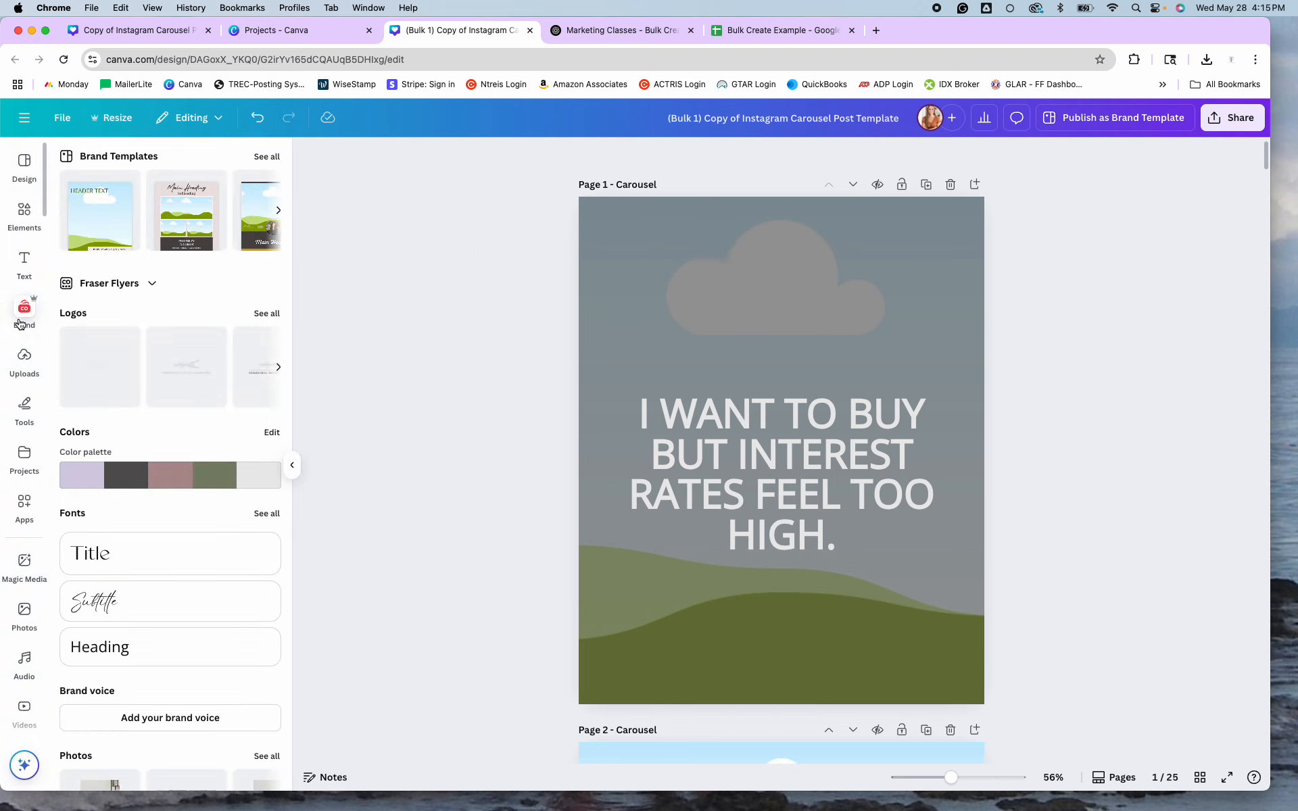
scroll(169, 470, down, 5)
click(264, 489)
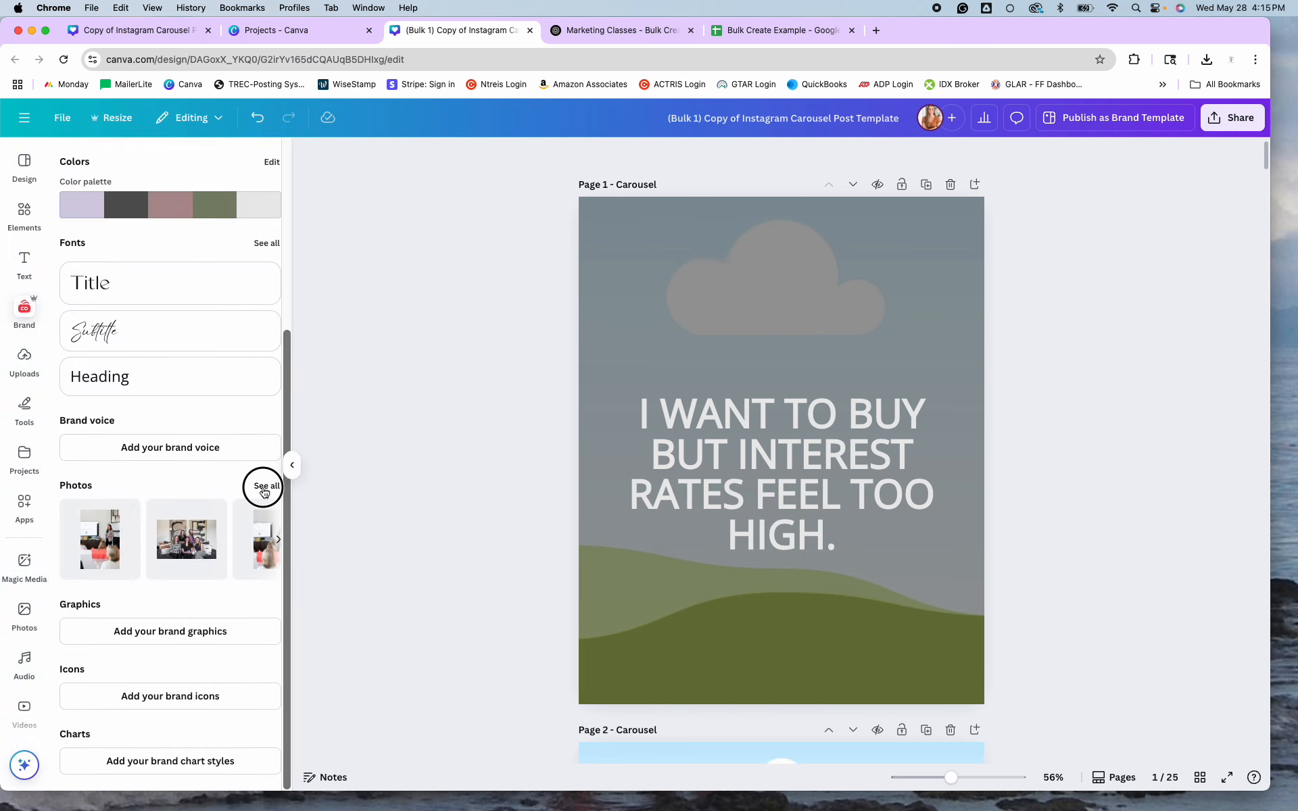
scroll(226, 508, down, 8)
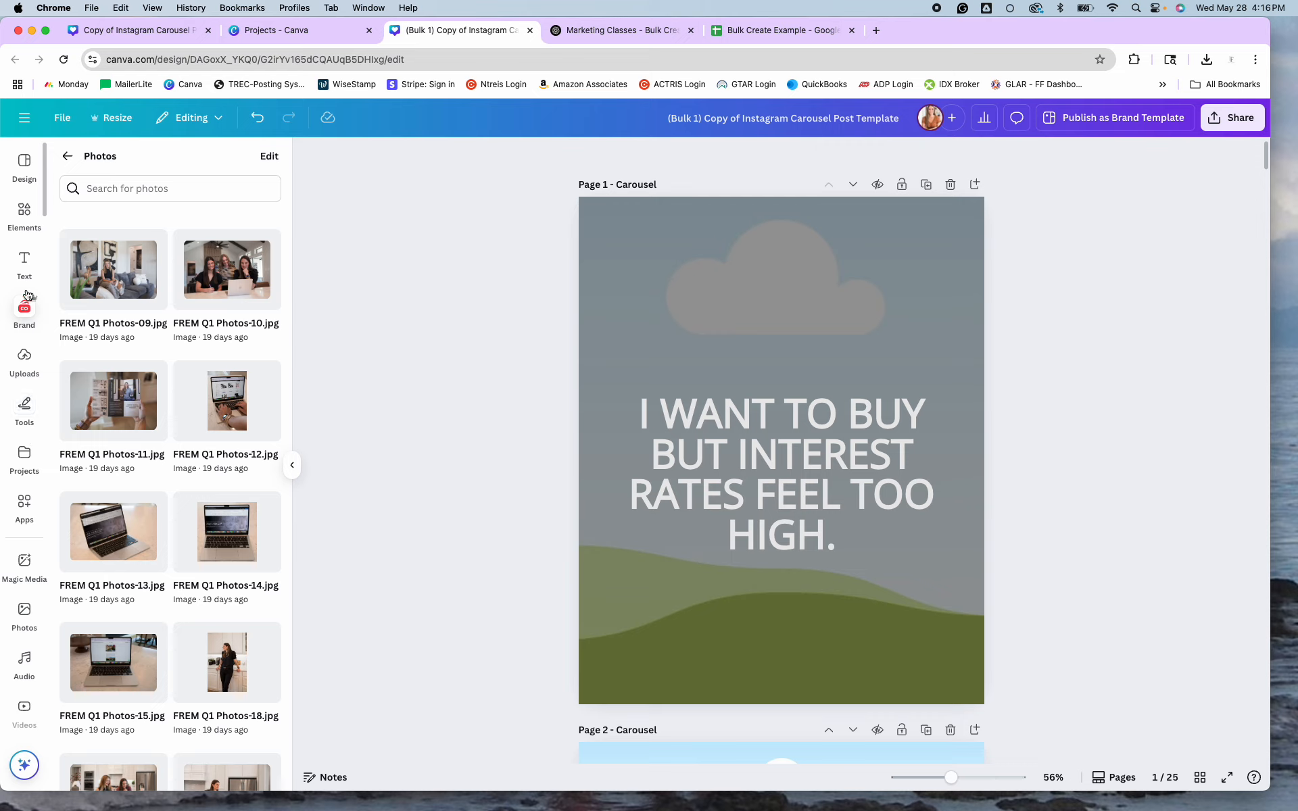
Search stock photos for 'interior home photo' and set the white room photo as page 1's background.
click(25, 618)
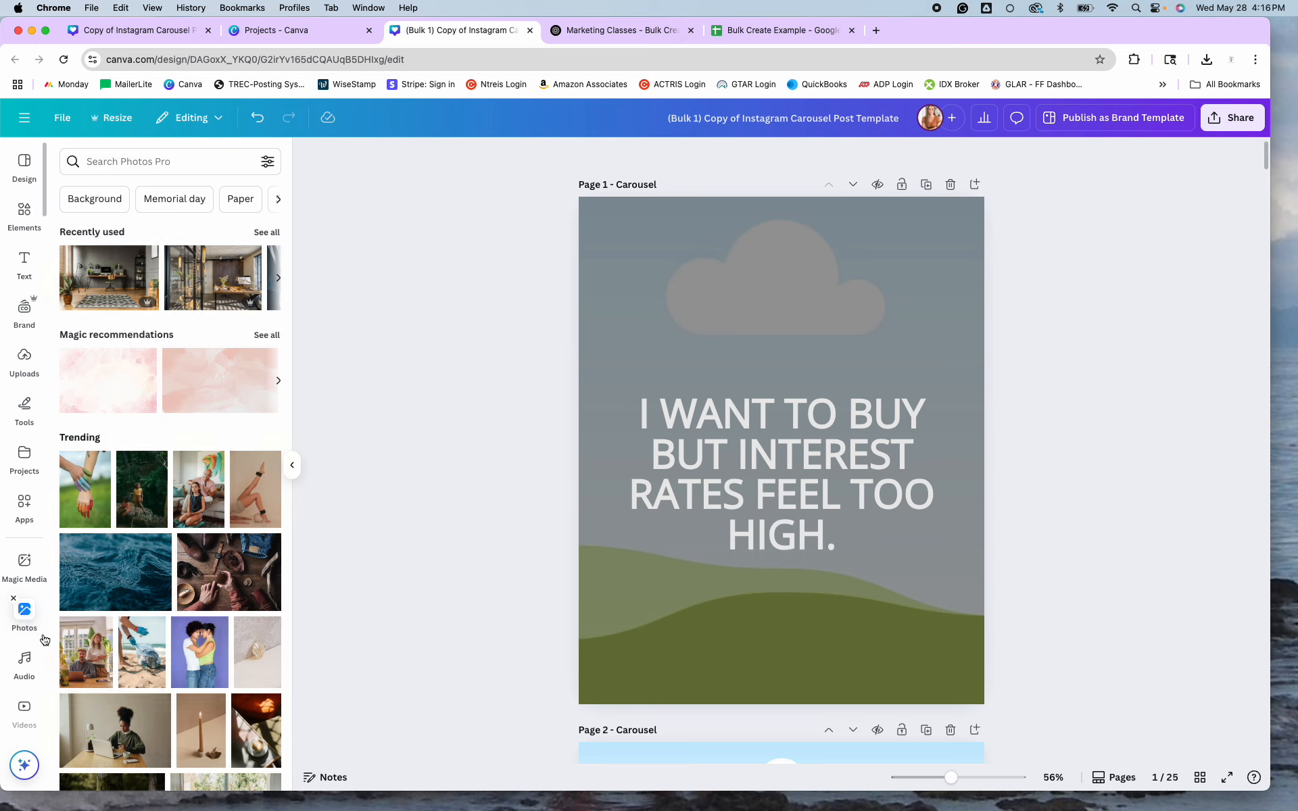
click(116, 165)
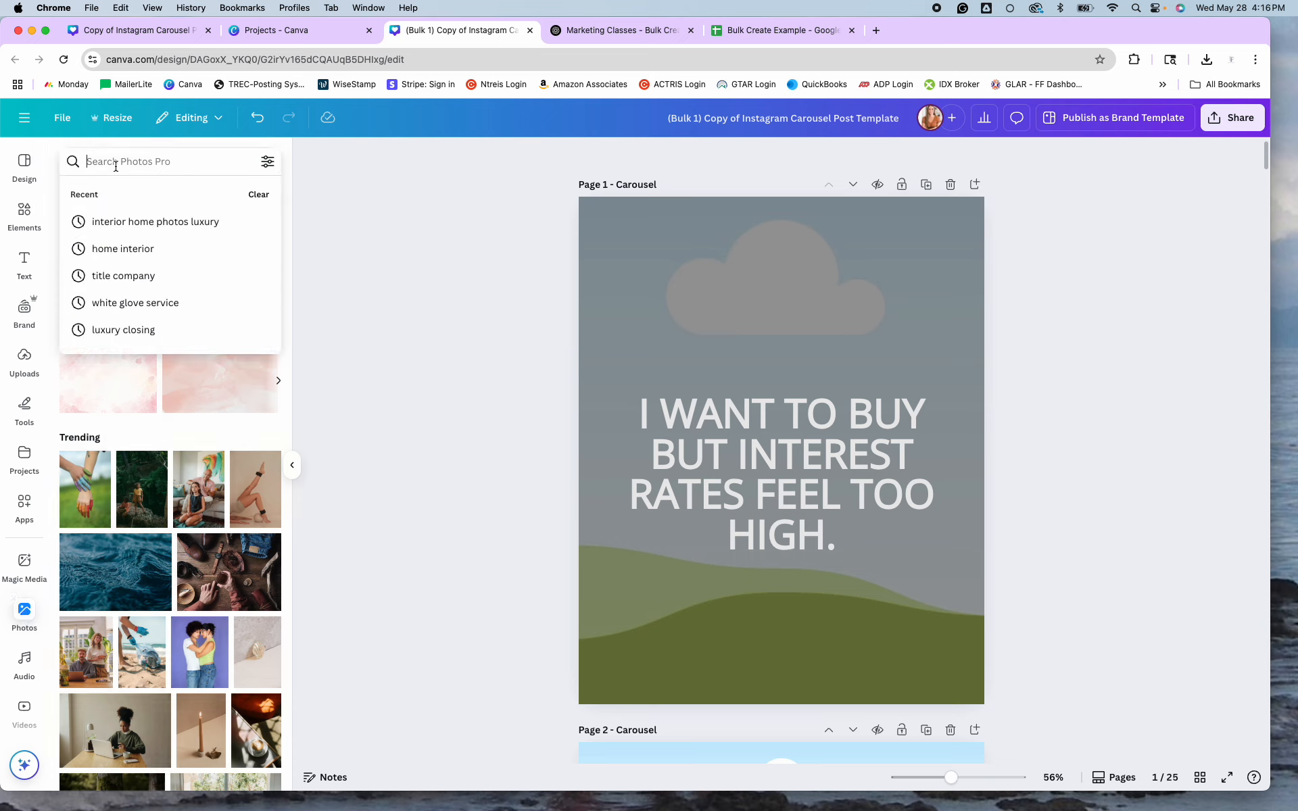
text(interior ho)
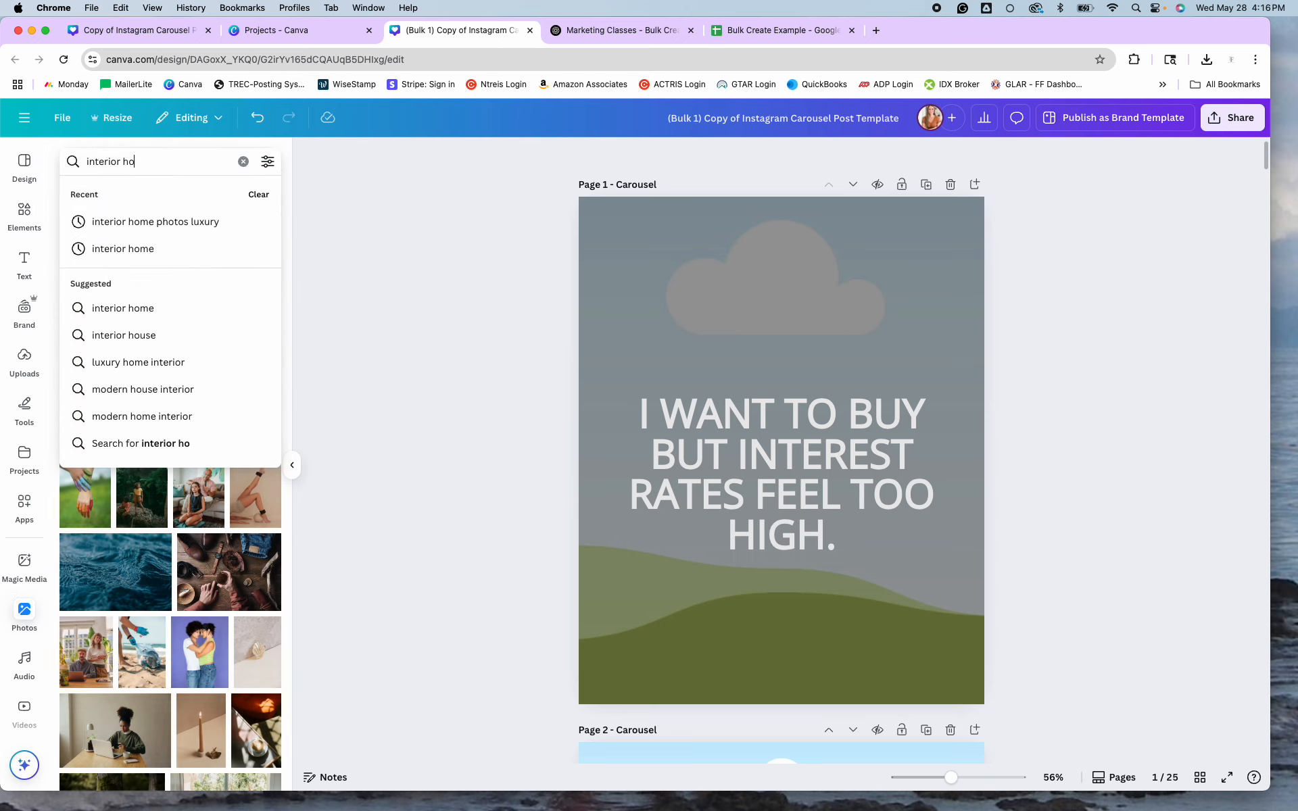
text(me photos)
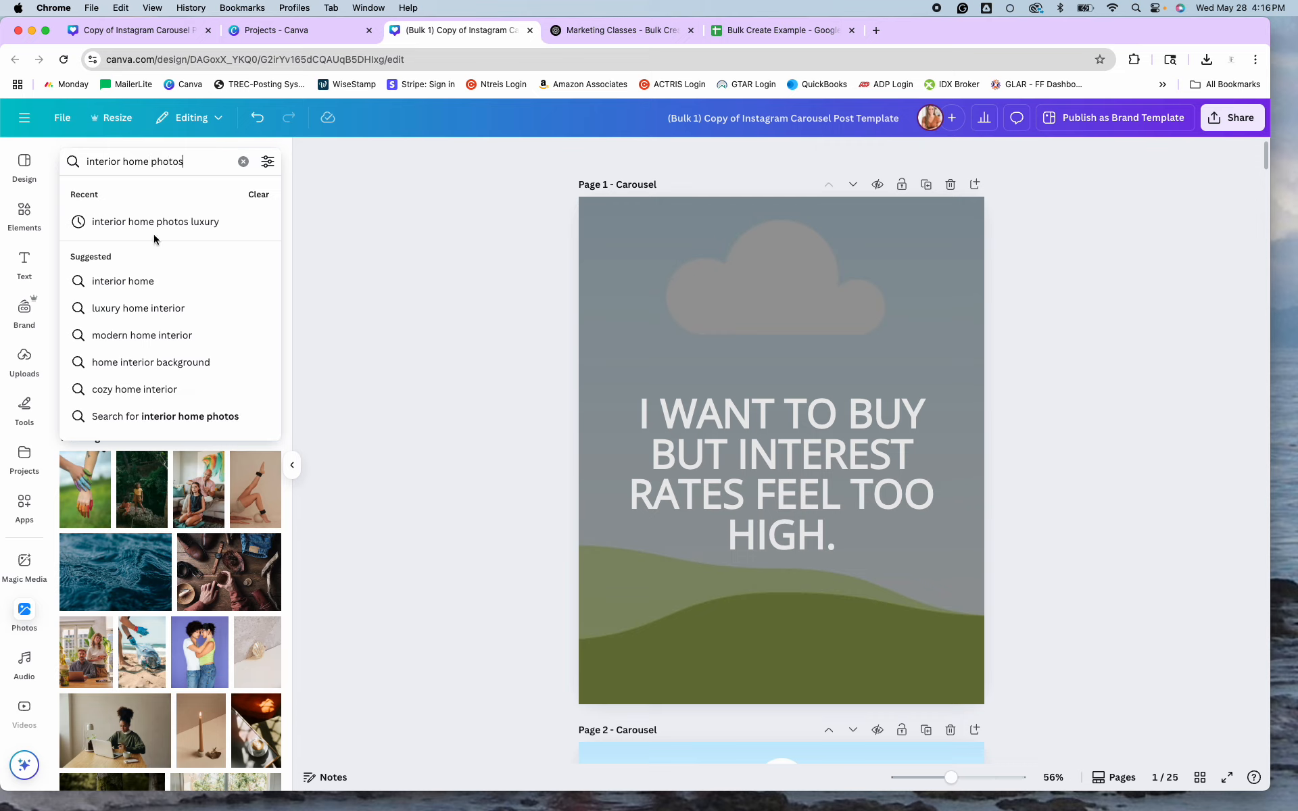
click(197, 224)
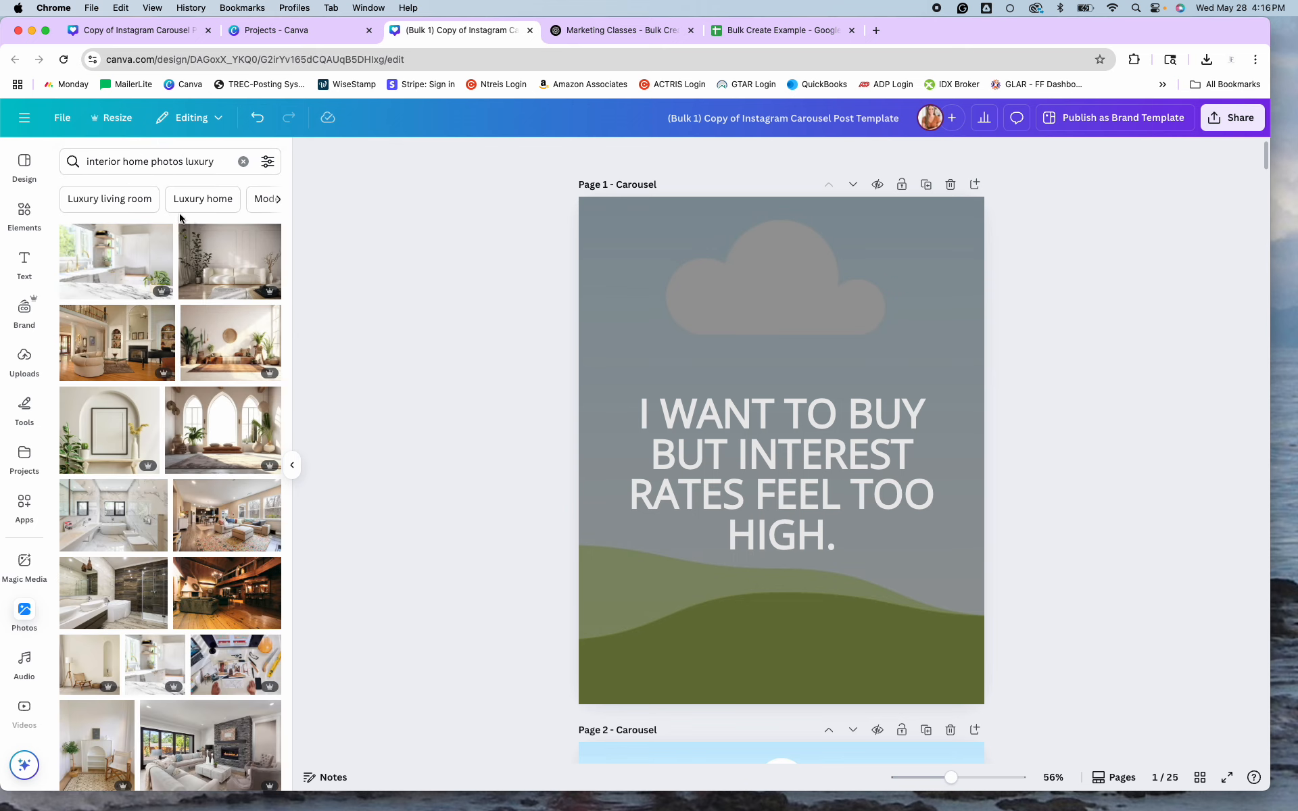
scroll(186, 593, down, 5)
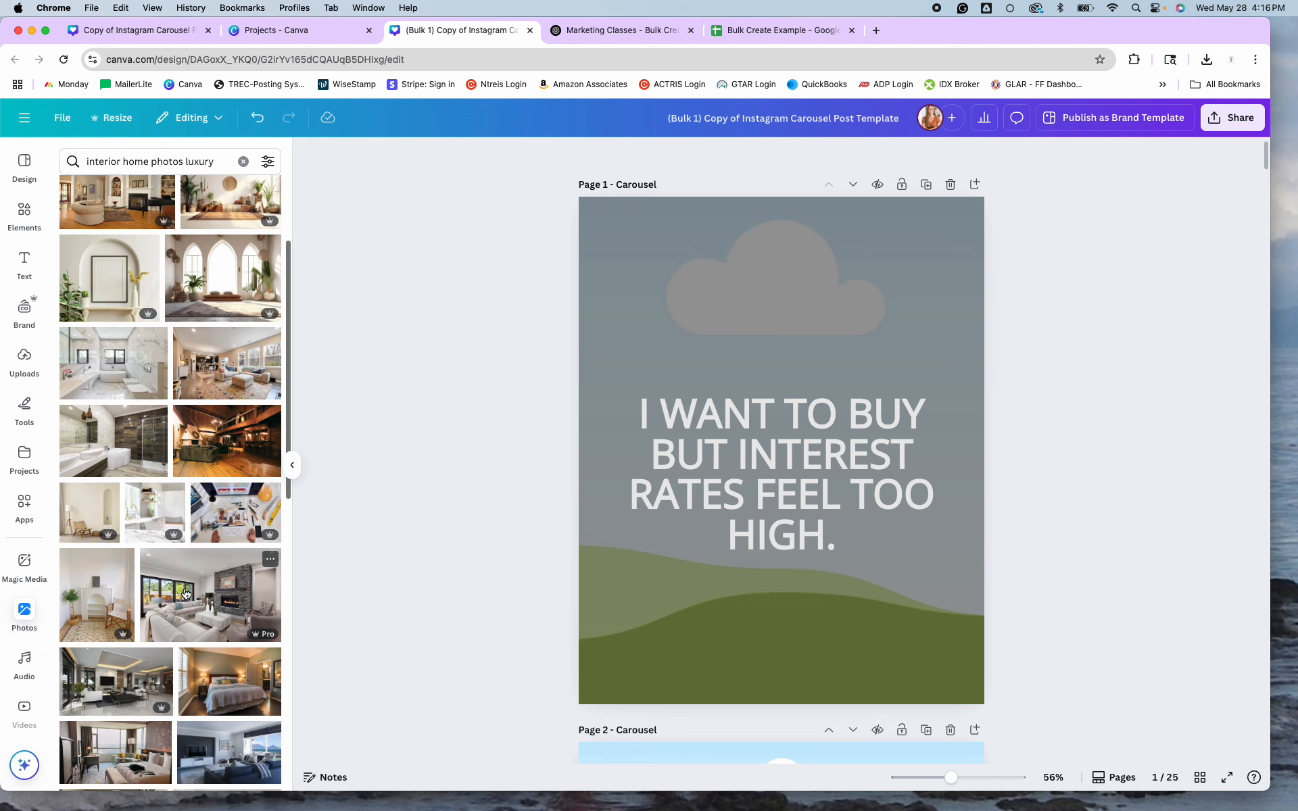
scroll(186, 593, down, 1)
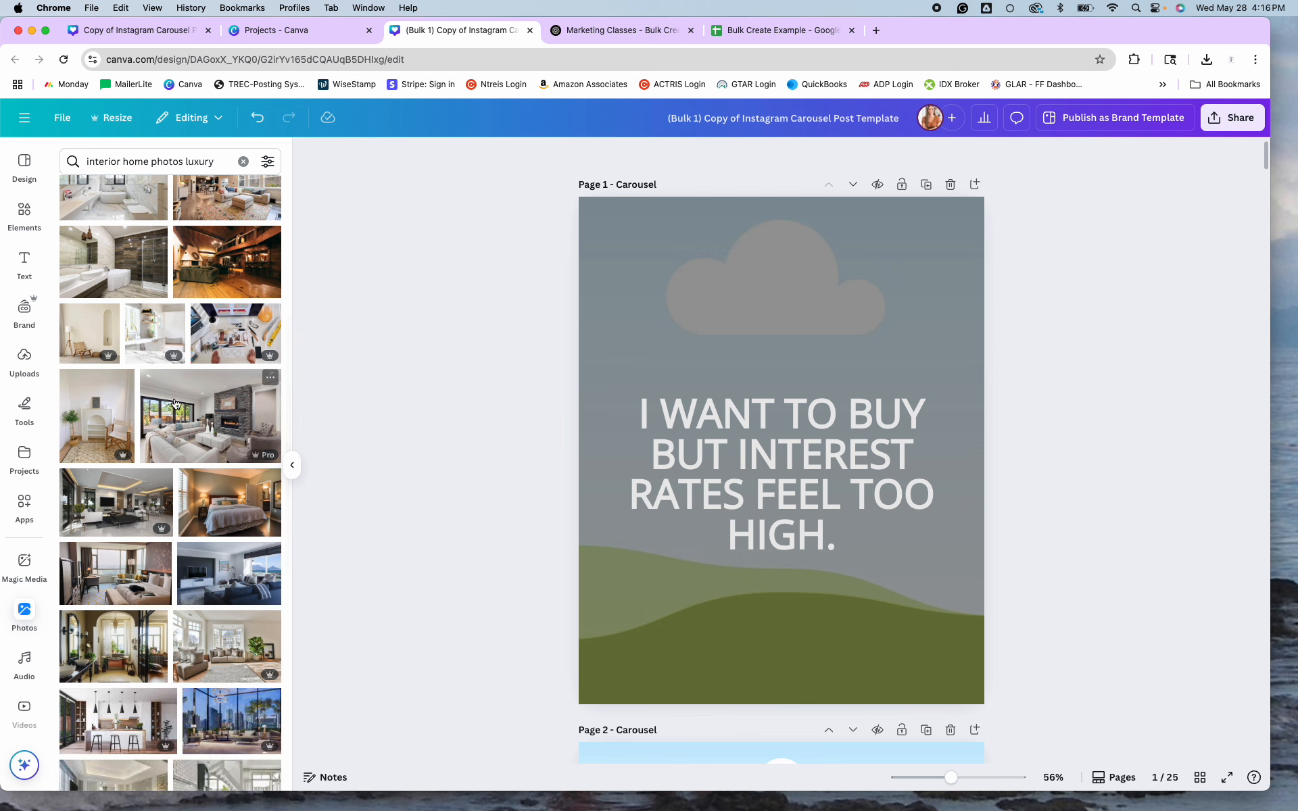
drag(820, 368, 818, 337)
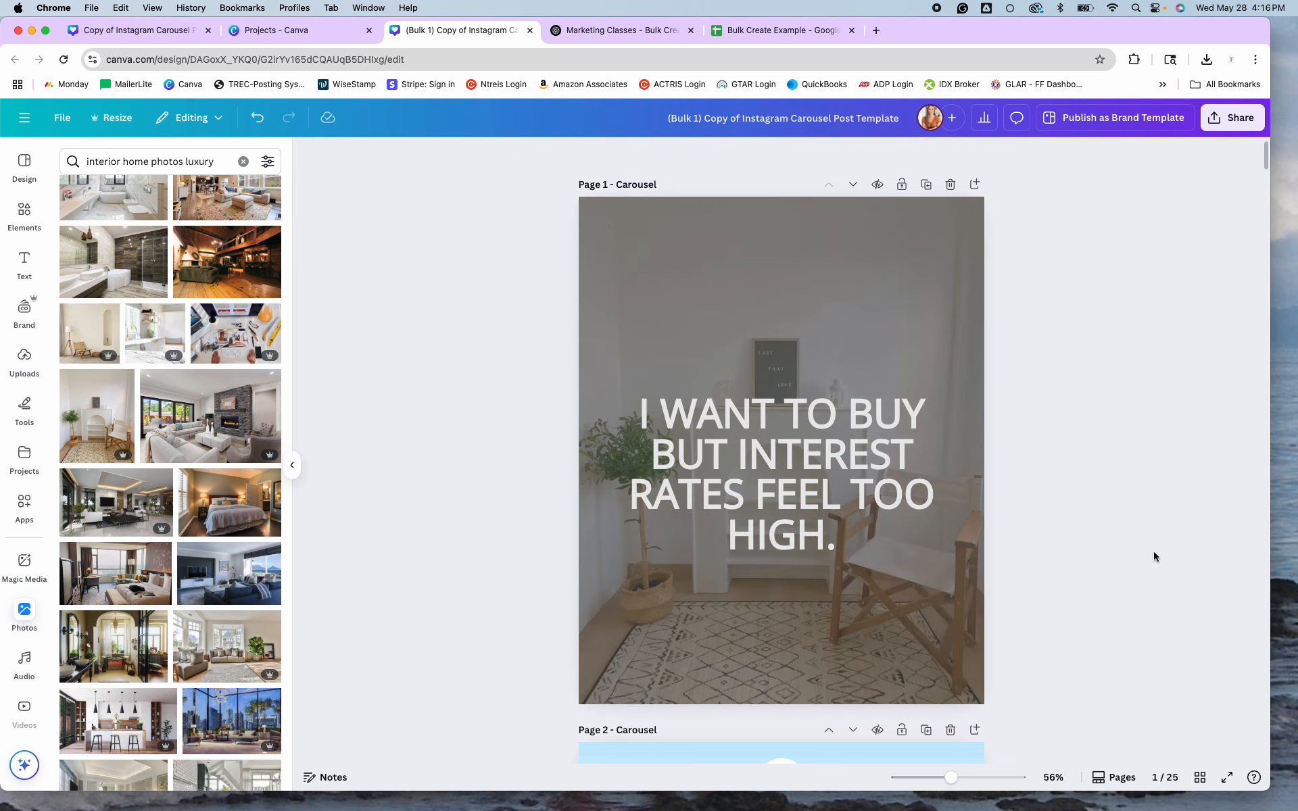
scroll(1159, 552, down, 3)
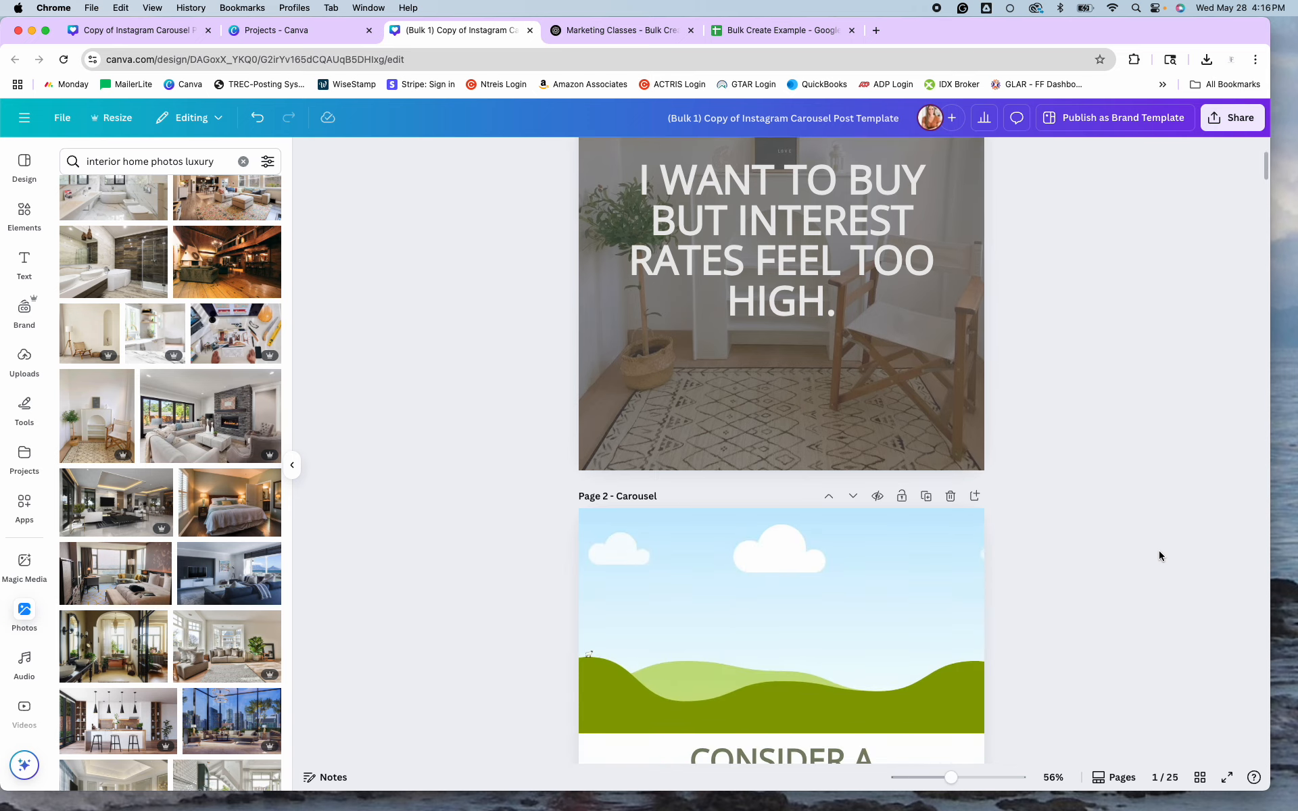
scroll(1159, 555, down, 3)
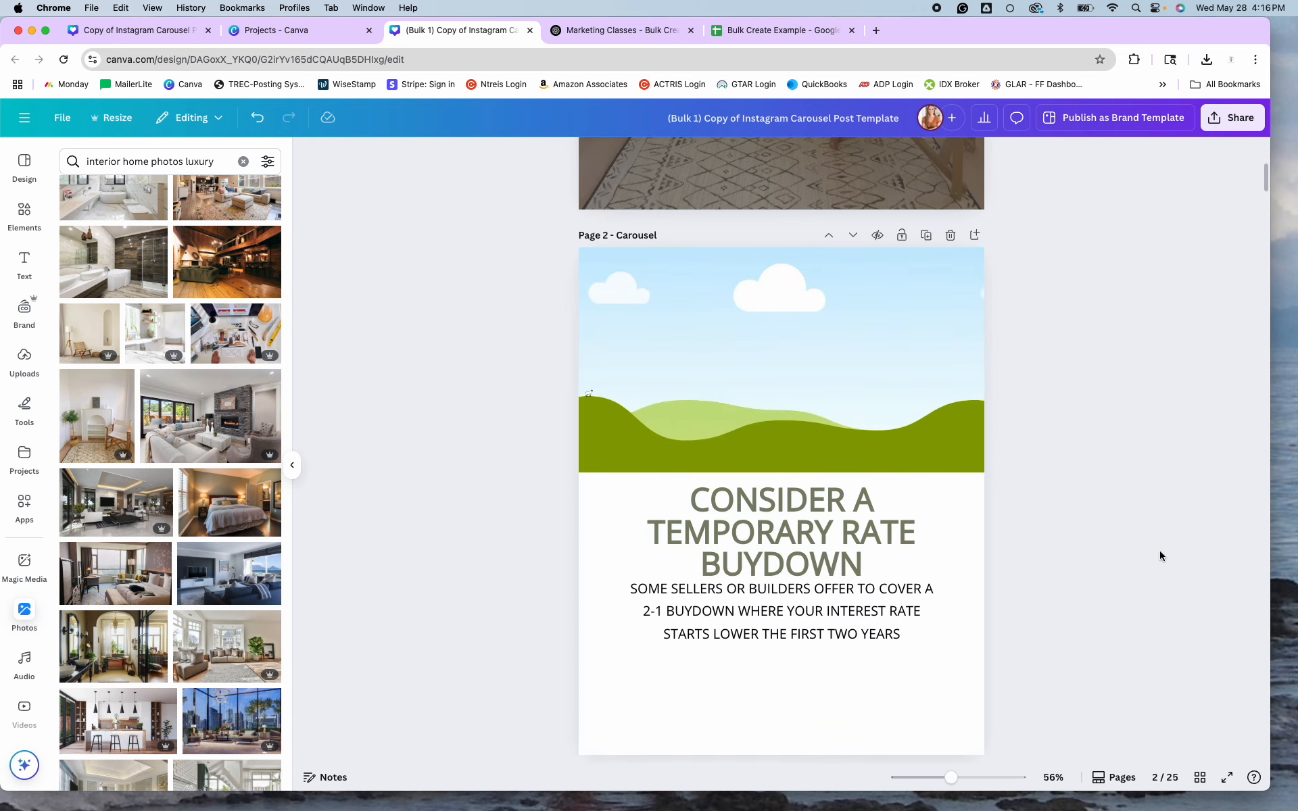
Add the white room photo to page 2 and stretch it to fill the whole page.
click(97, 415)
drag(849, 426, 850, 399)
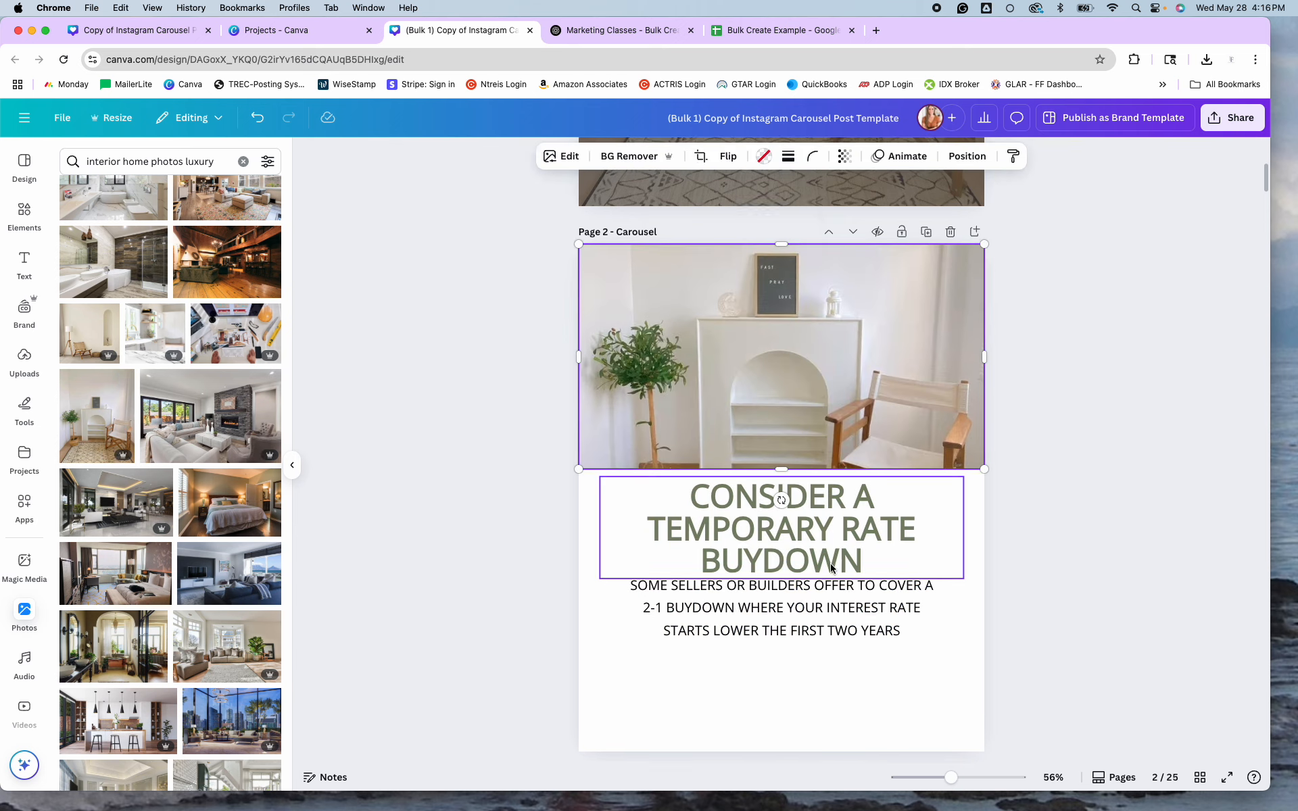
scroll(820, 512, down, 3)
drag(781, 328, 786, 608)
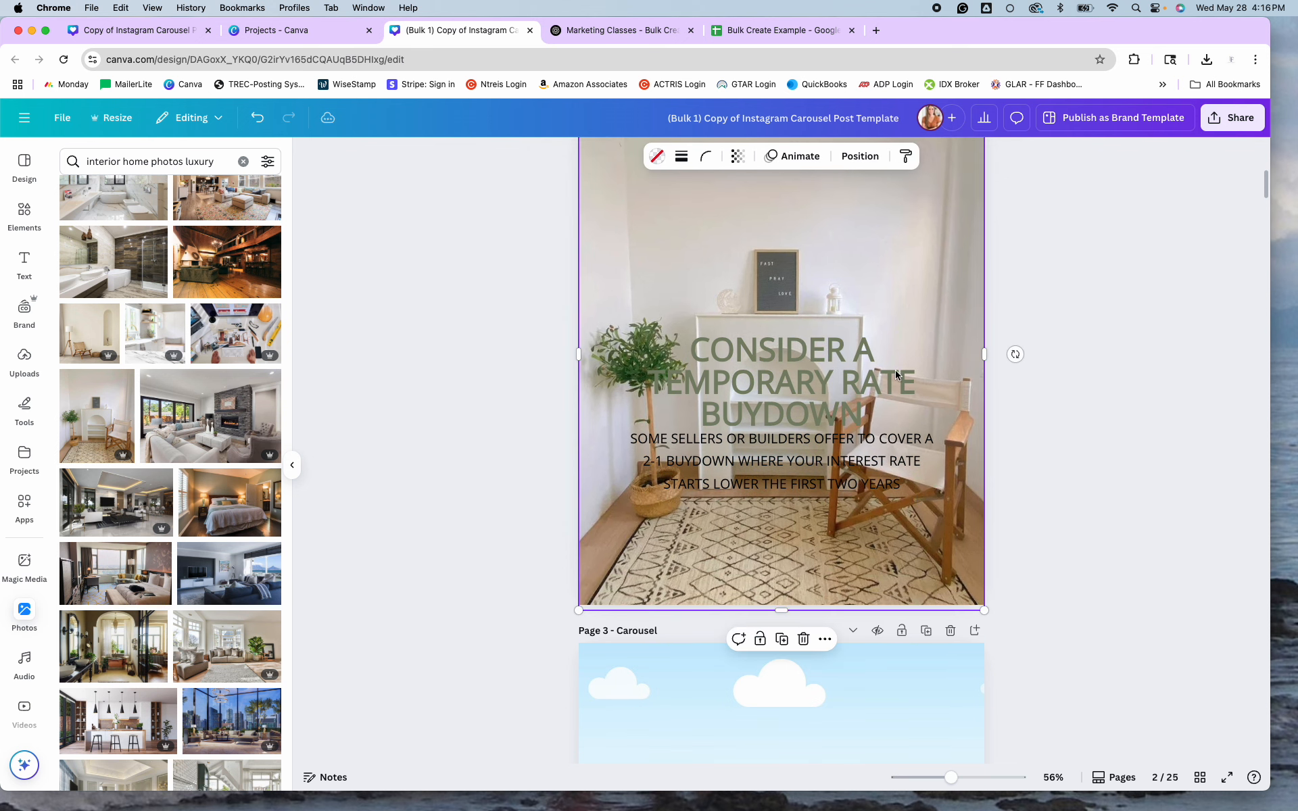
Fade page 2's room photo to a transparency of 27.
click(738, 156)
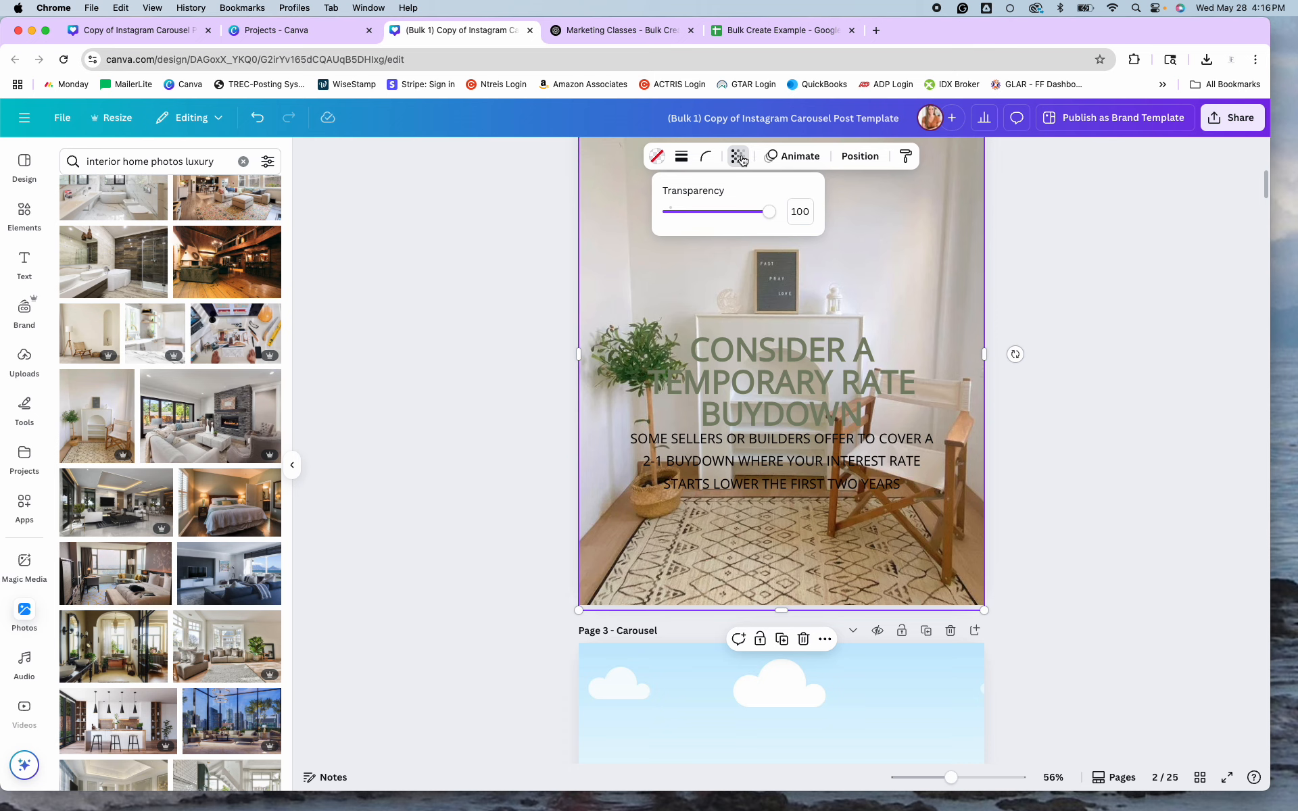
drag(769, 212, 697, 217)
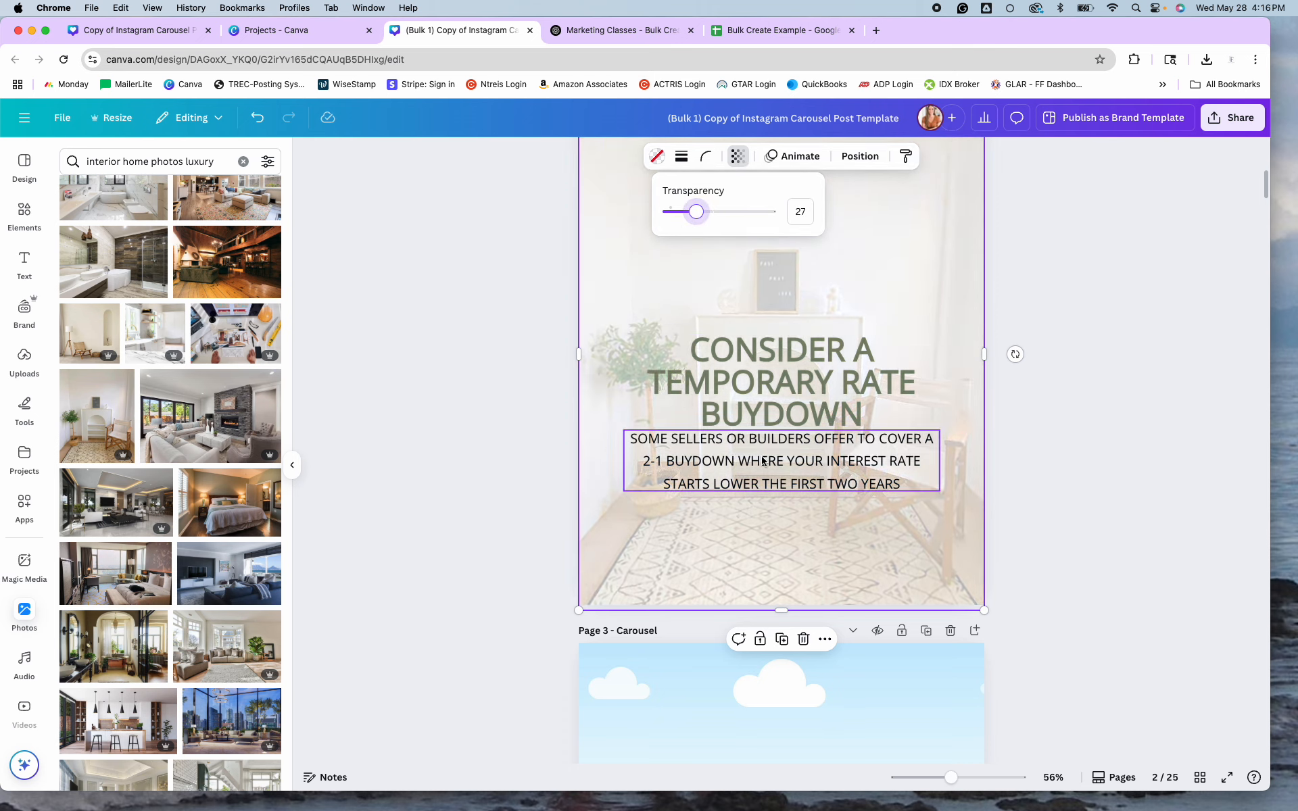
click(1072, 460)
click(1072, 459)
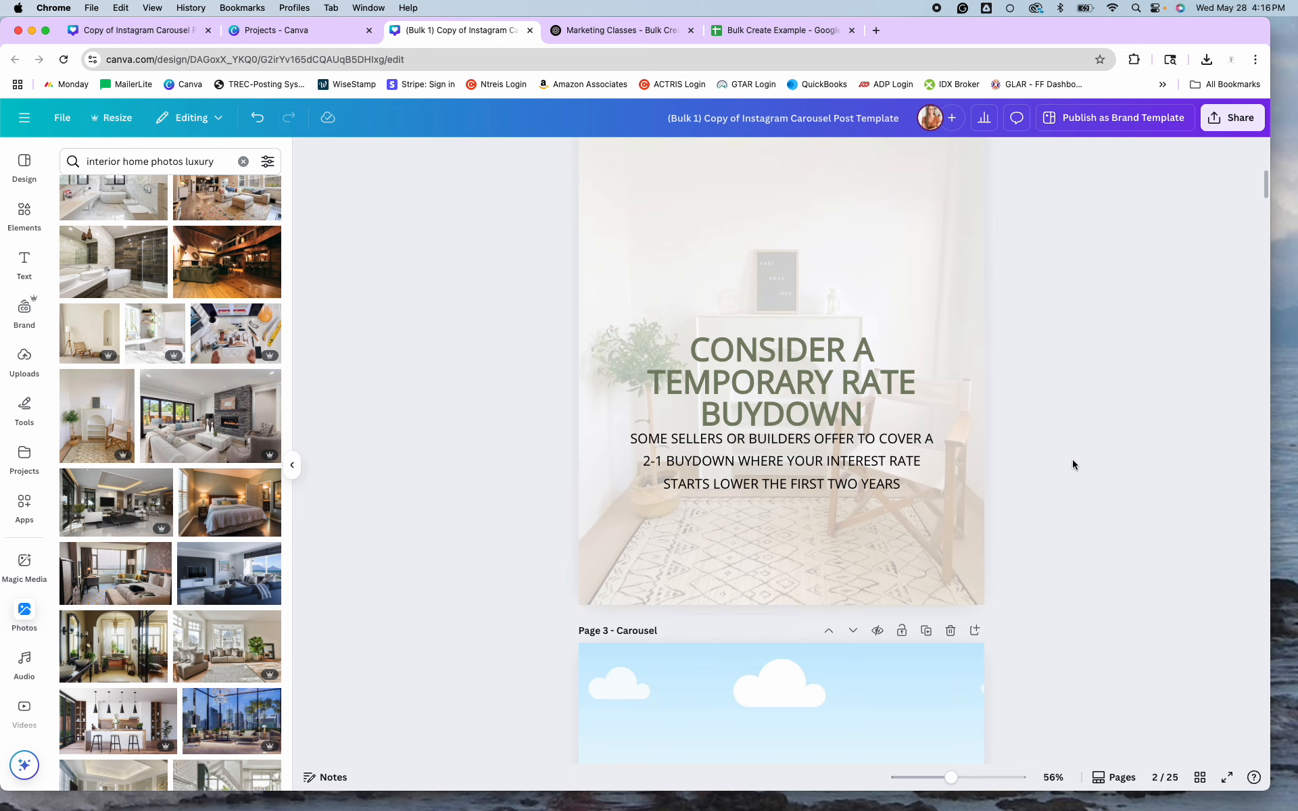
scroll(1074, 460, up, 2)
scroll(1074, 465, down, 5)
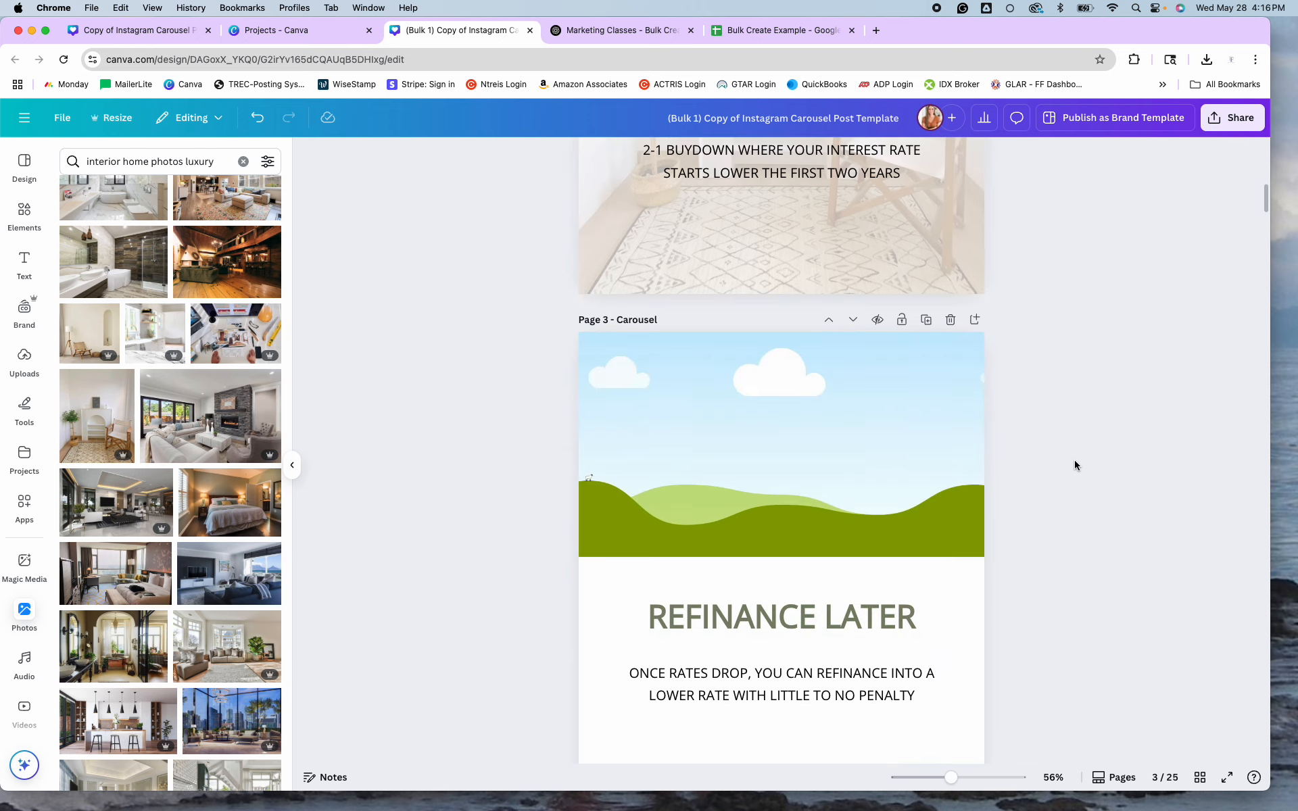
scroll(1075, 465, up, 4)
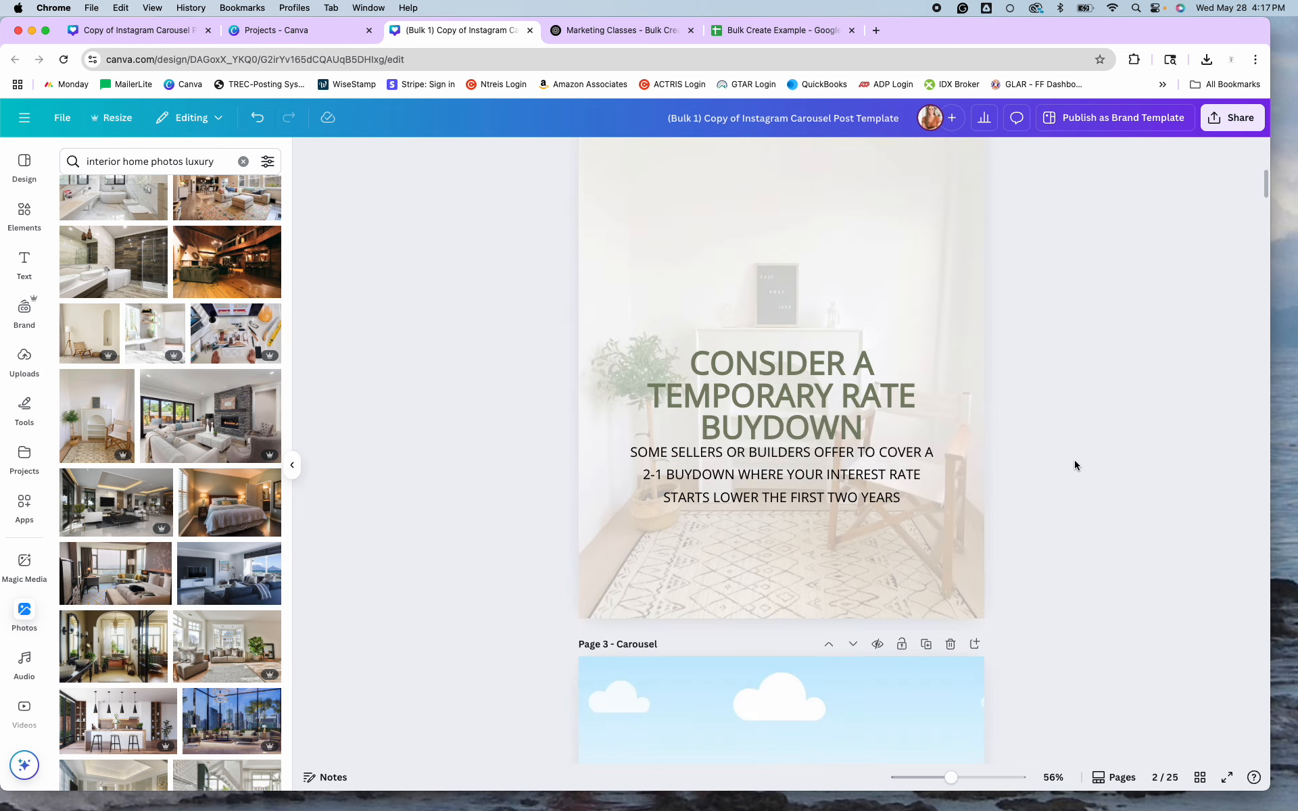
scroll(1075, 465, down, 8)
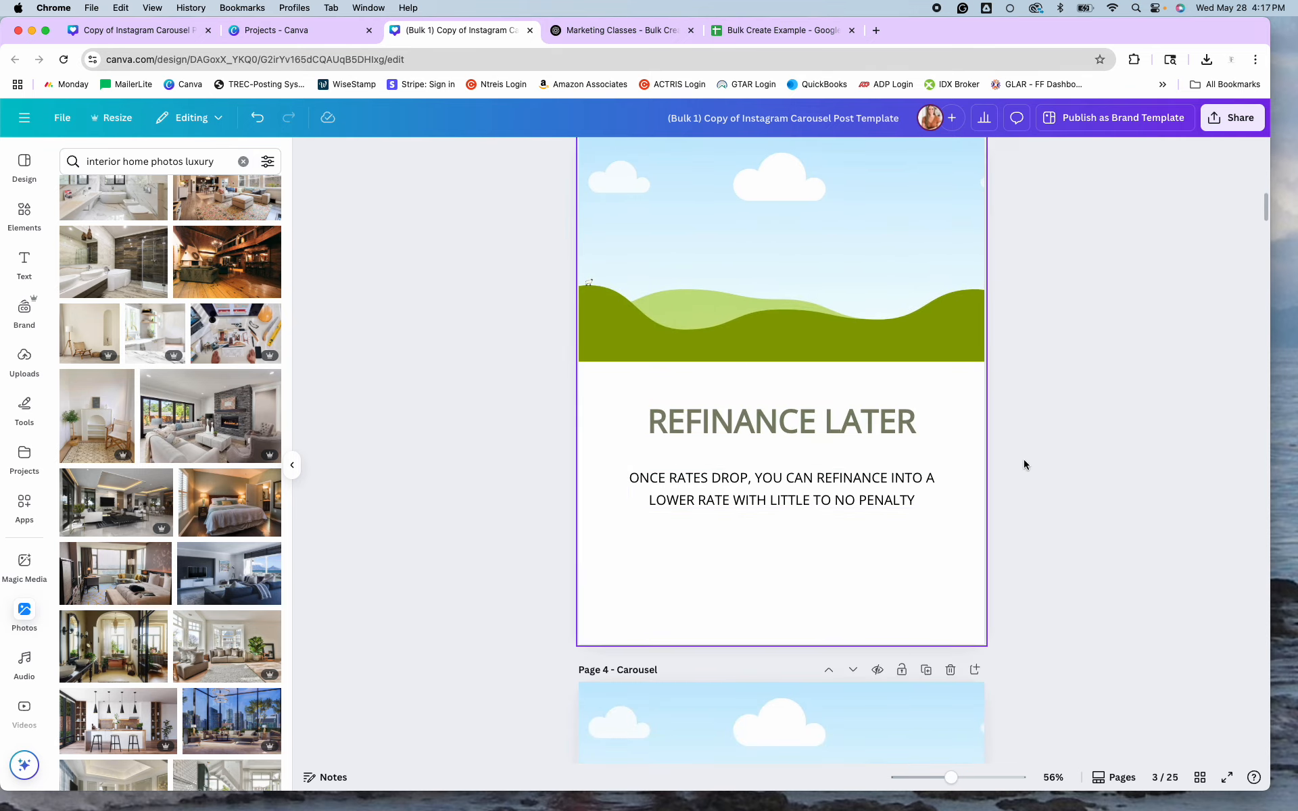
scroll(1077, 445, up, 3)
scroll(1078, 446, up, 5)
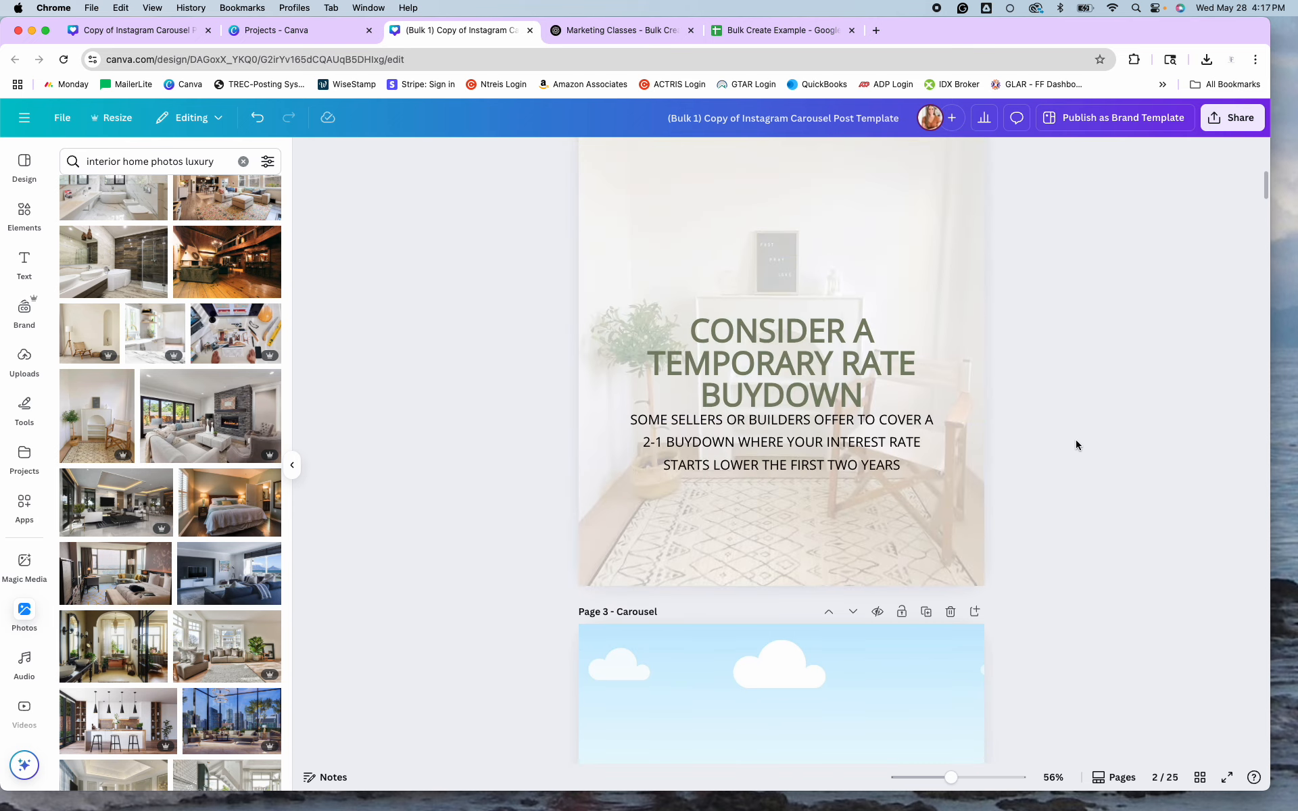
scroll(1077, 446, up, 7)
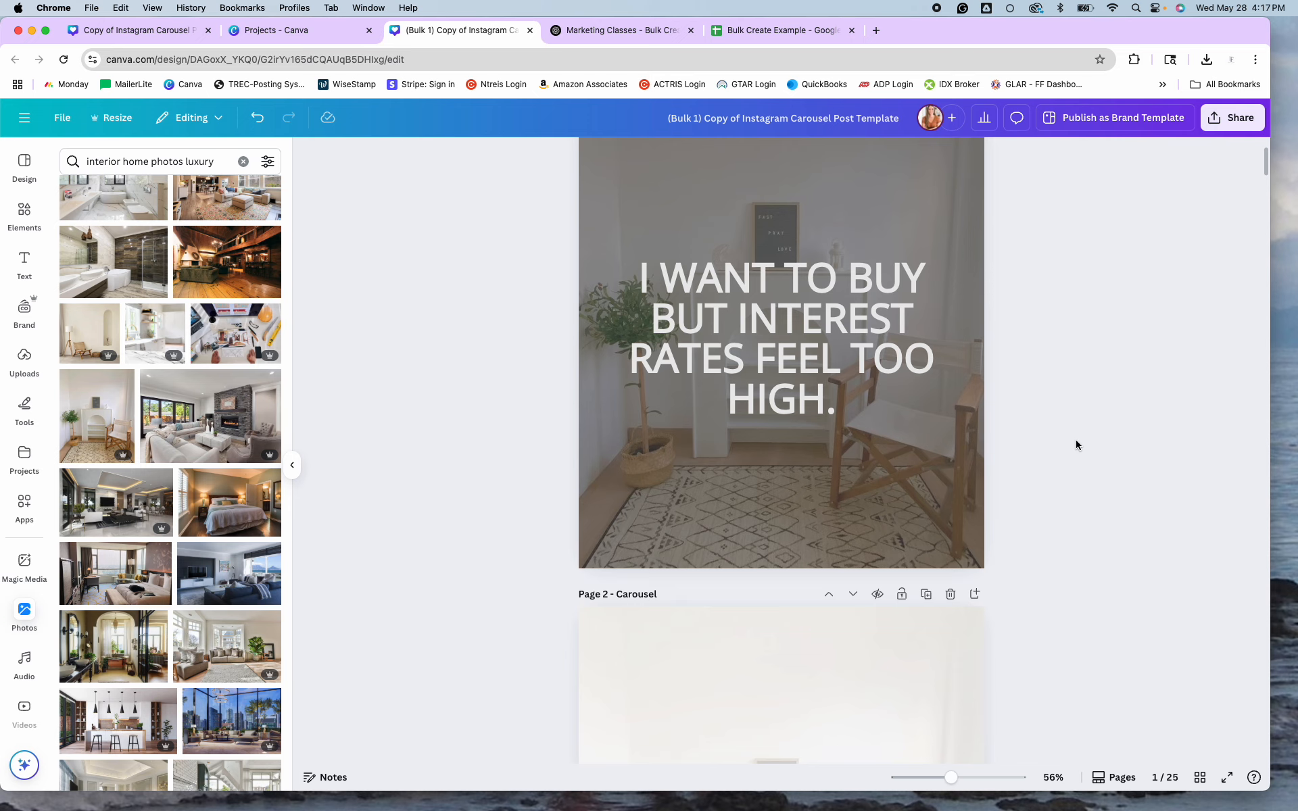
scroll(1077, 446, up, 2)
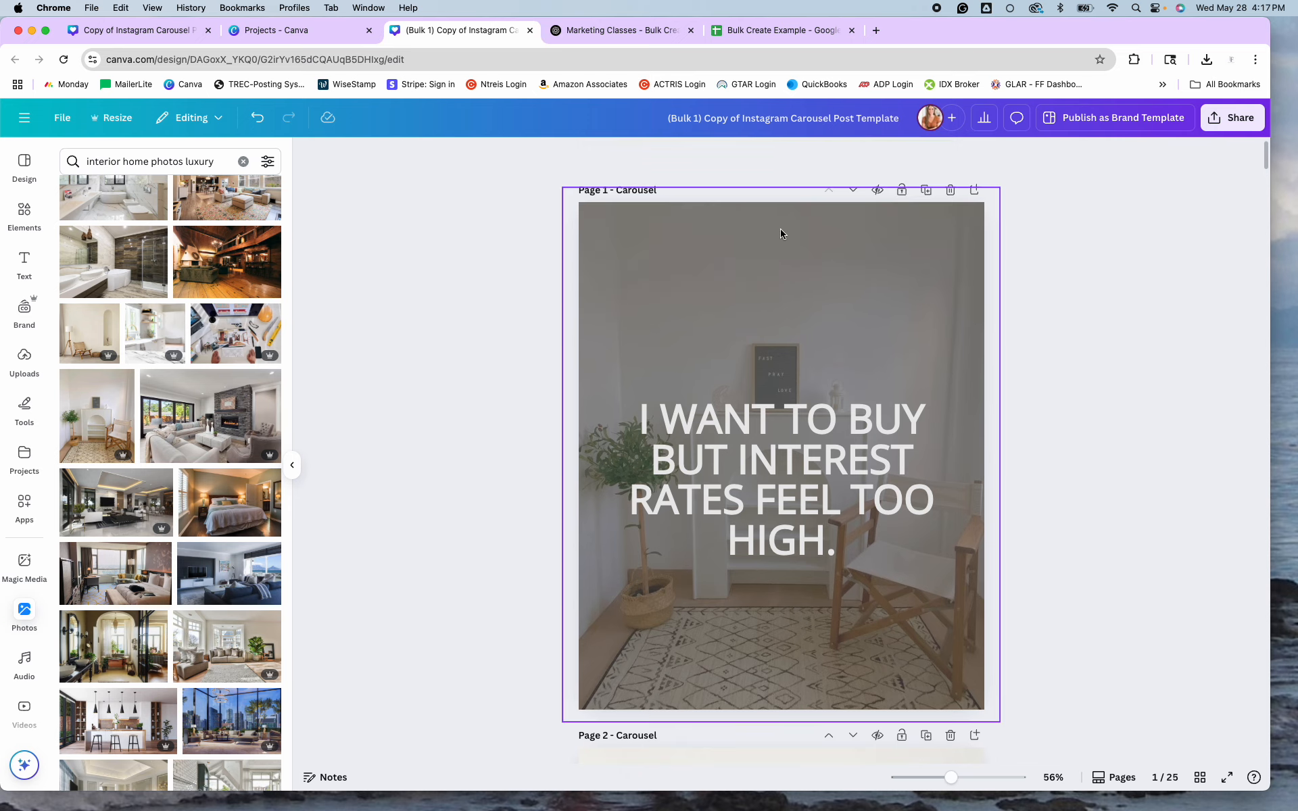